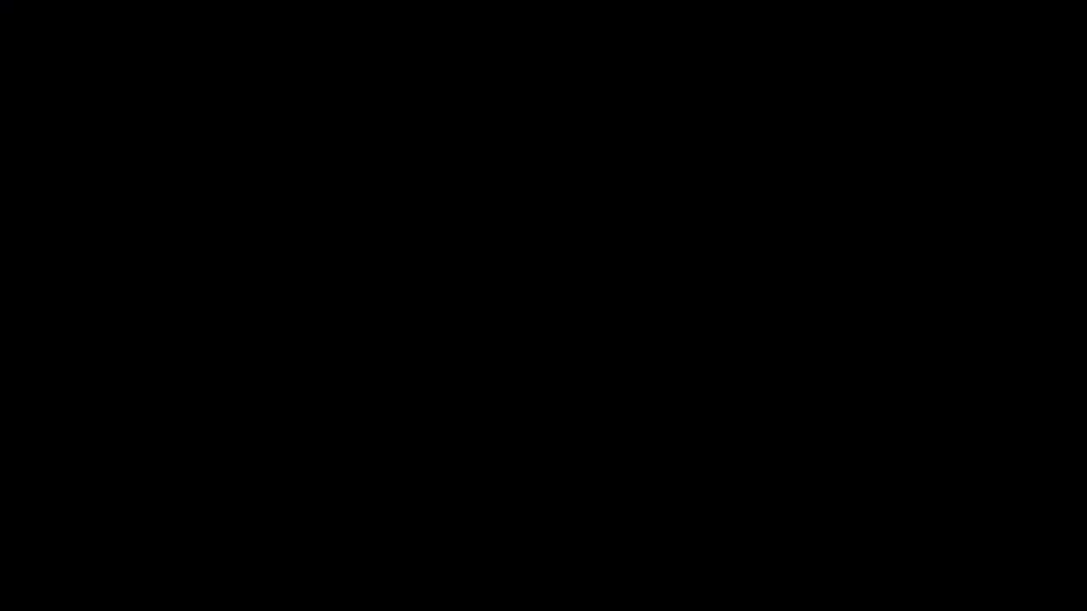
Enter the last name, country Pakistan, city Larkana, birth date 01/01/2000, e-mail and mobile number.
left_click(203, 316)
key("Tab")
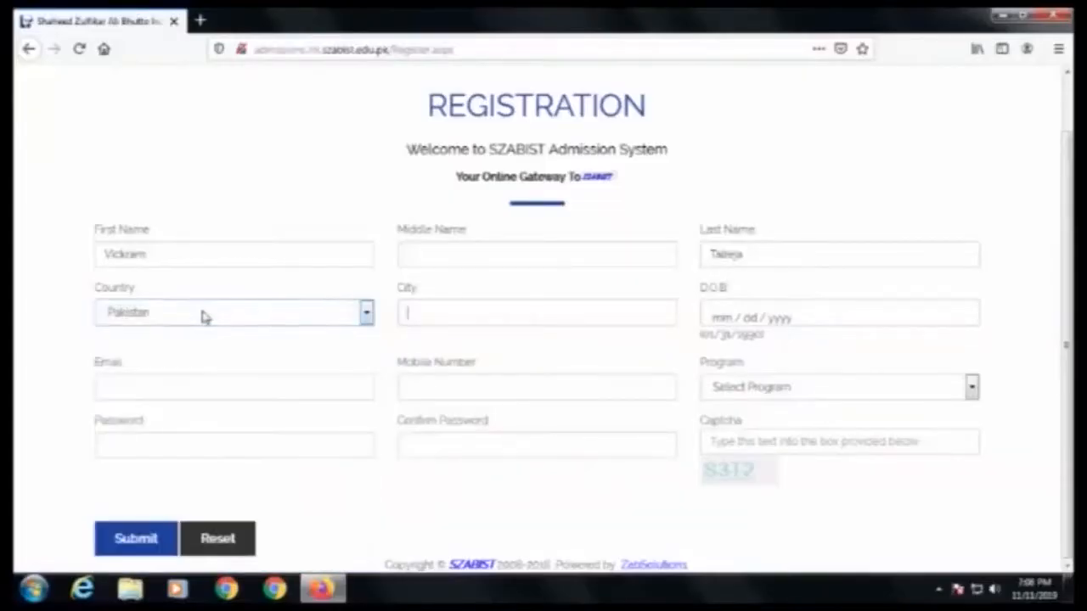
type("Larkana")
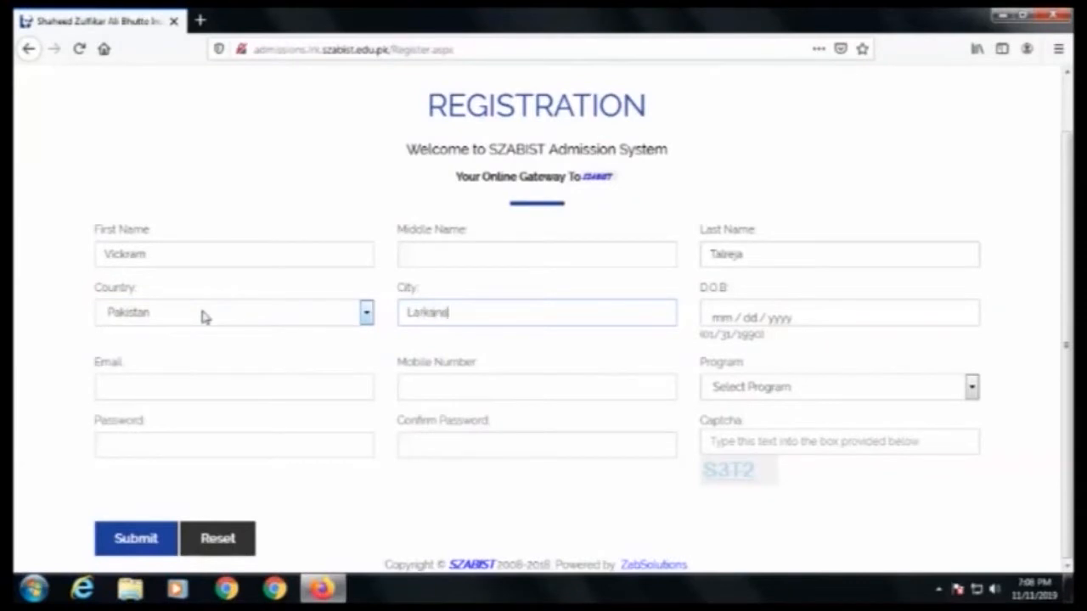
key("Tab")
type("01 / ")
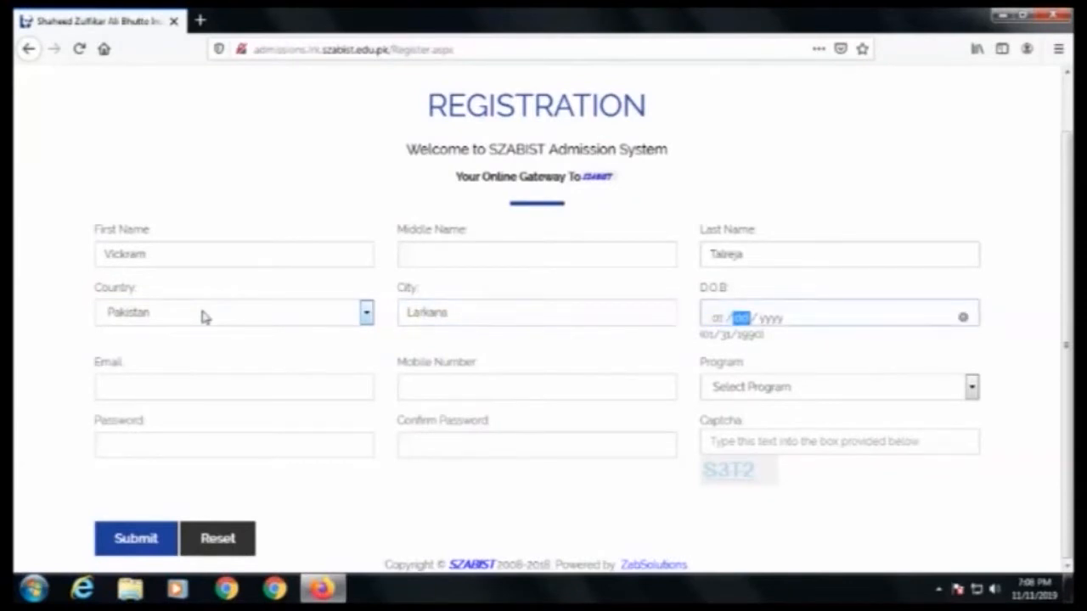
type("01 /")
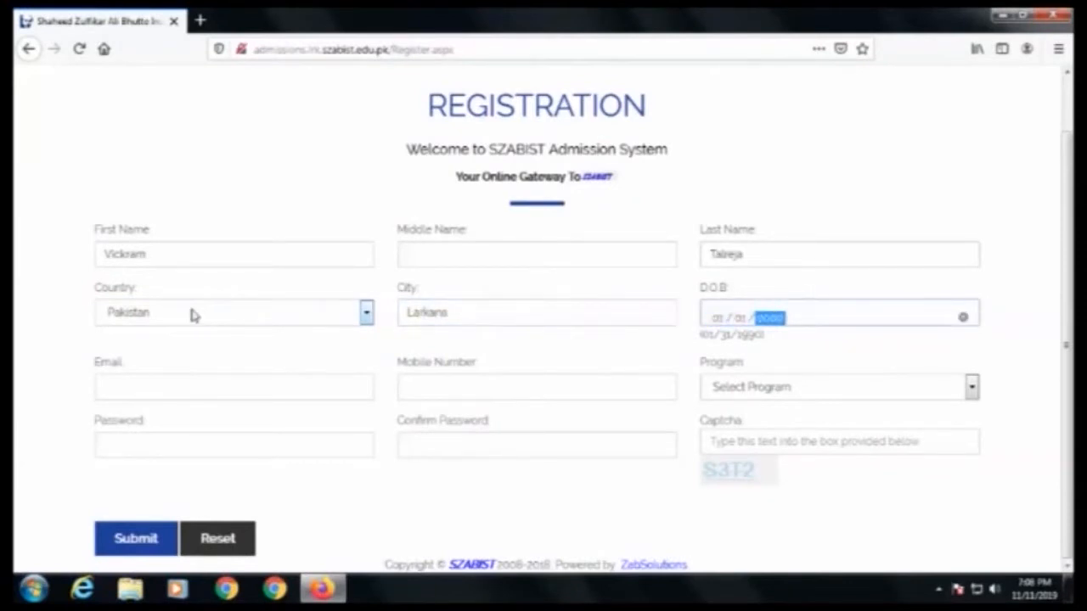
left_click(180, 388)
type("abc@gmail.com")
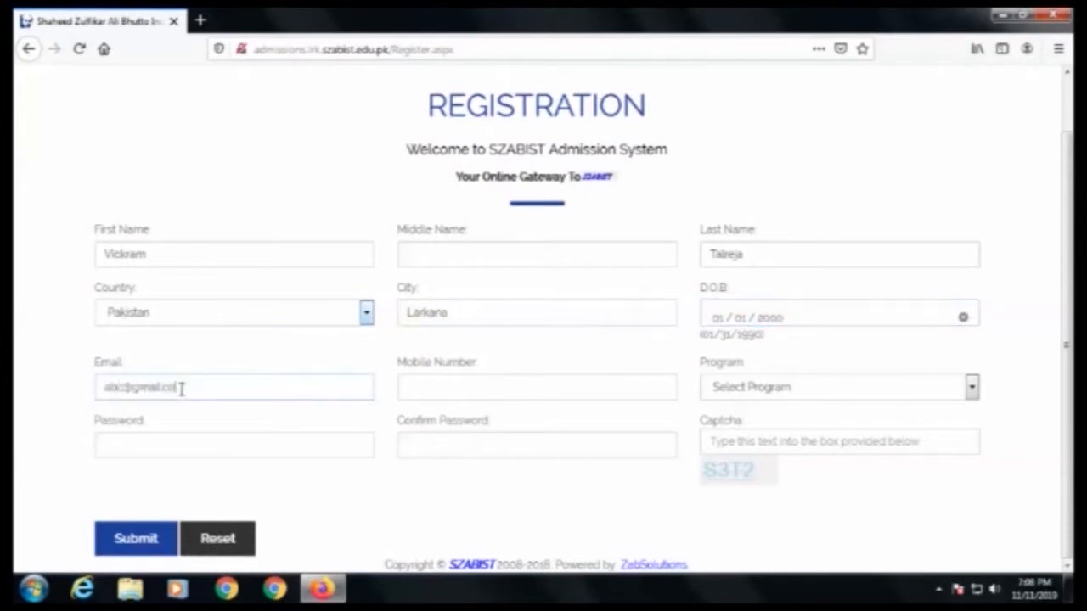
left_click(473, 390)
type("03333333333")
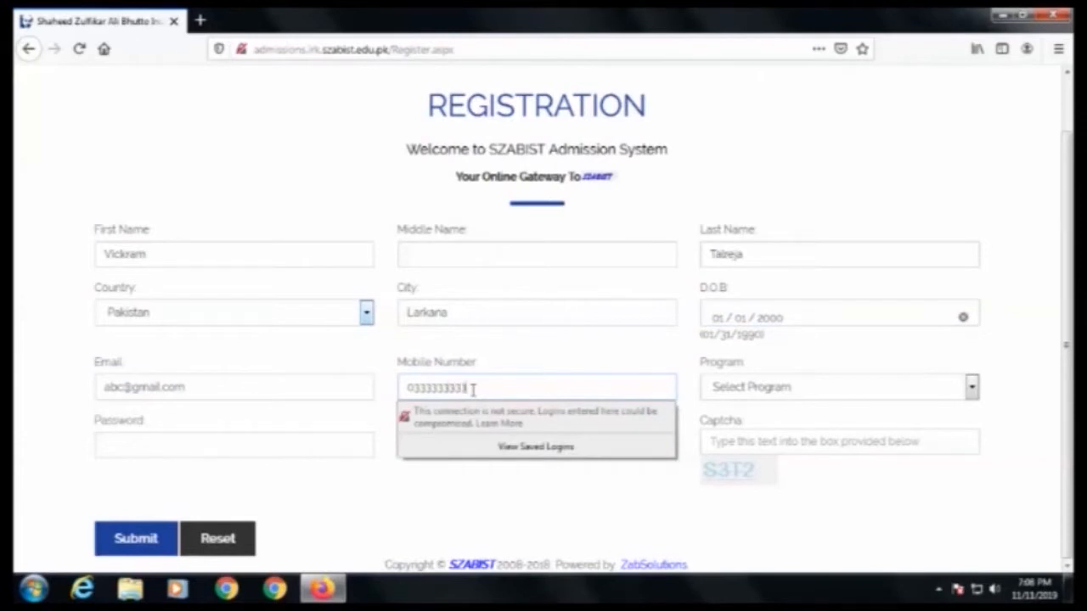
Select BS (Accounting And Finance) as the program.
key("Tab")
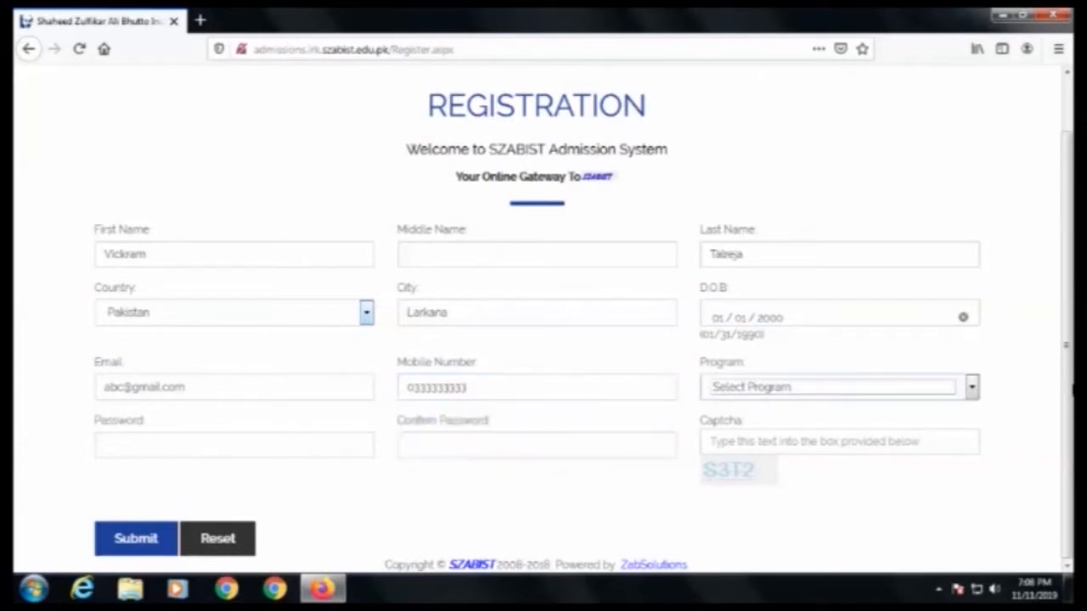
left_click(846, 393)
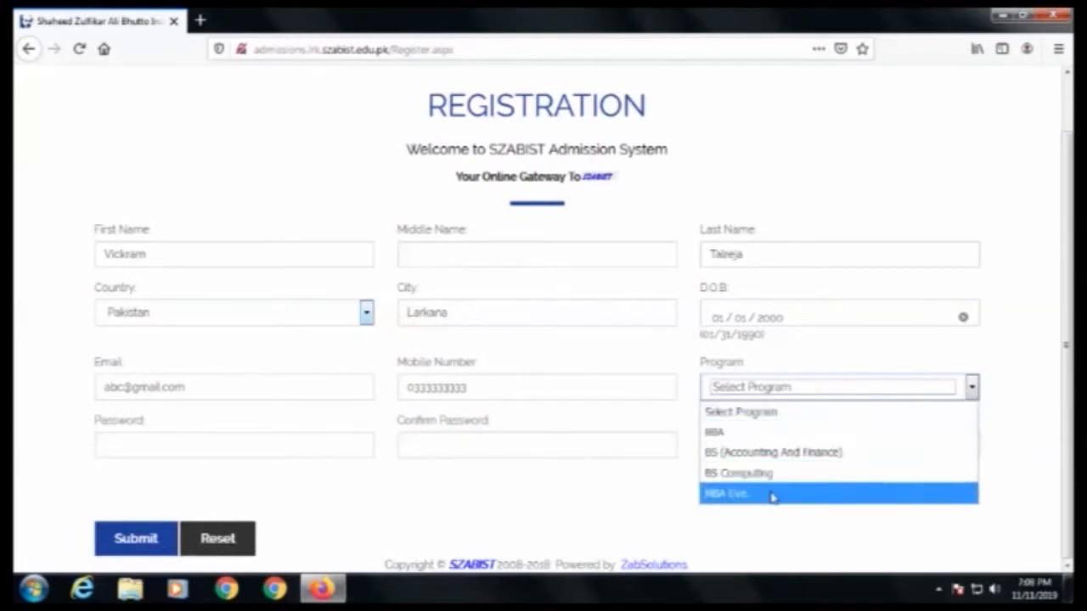
left_click(768, 452)
scroll(425, 476, "up", 1)
left_click(195, 501)
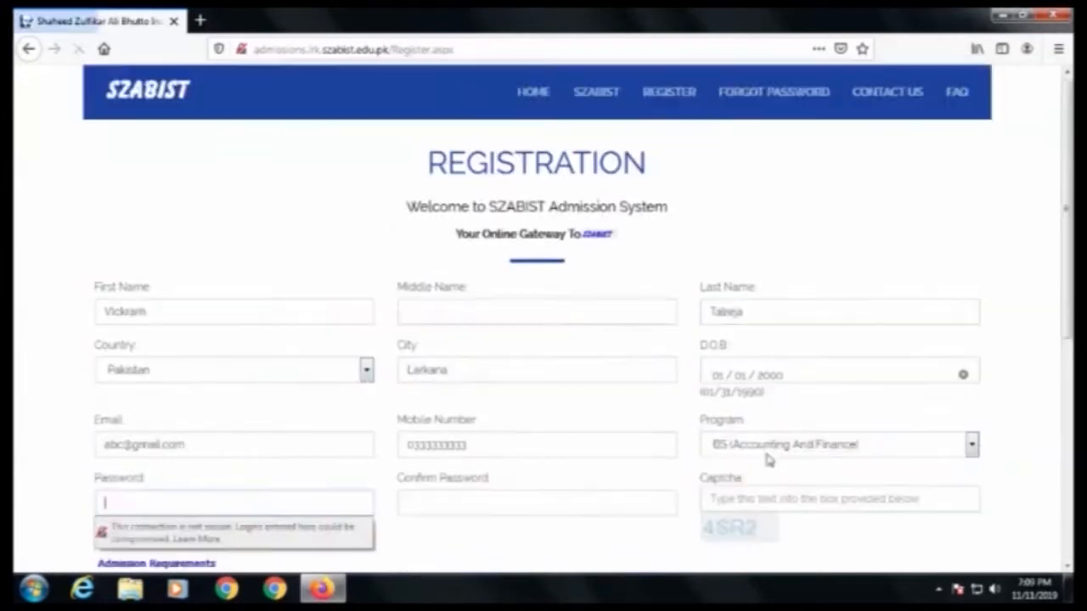
Enter and confirm the account password, then fill in the captcha text.
type("**")
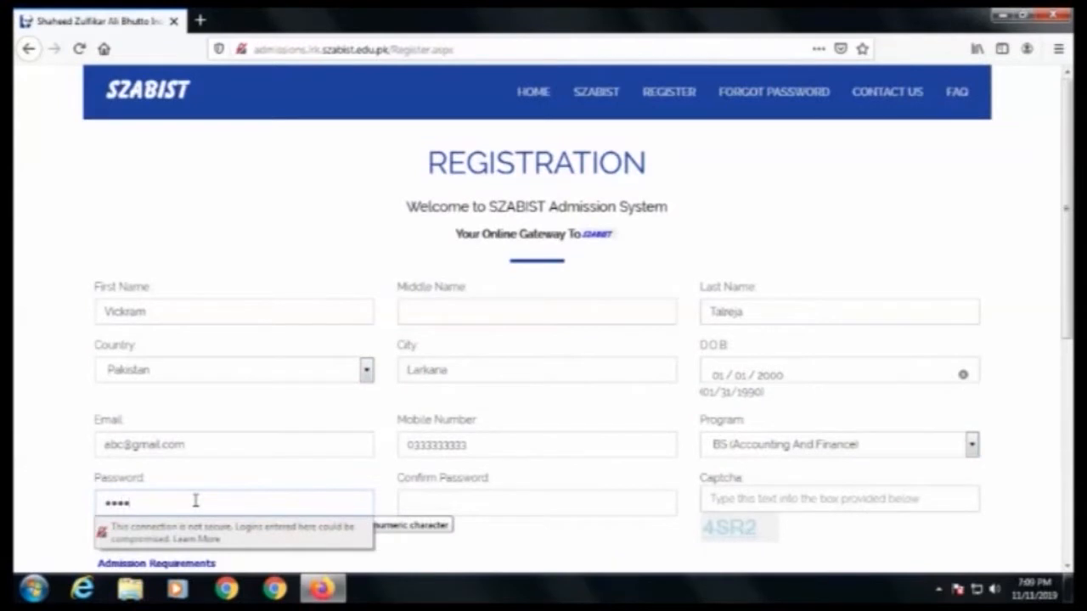
type("*****")
key("Tab")
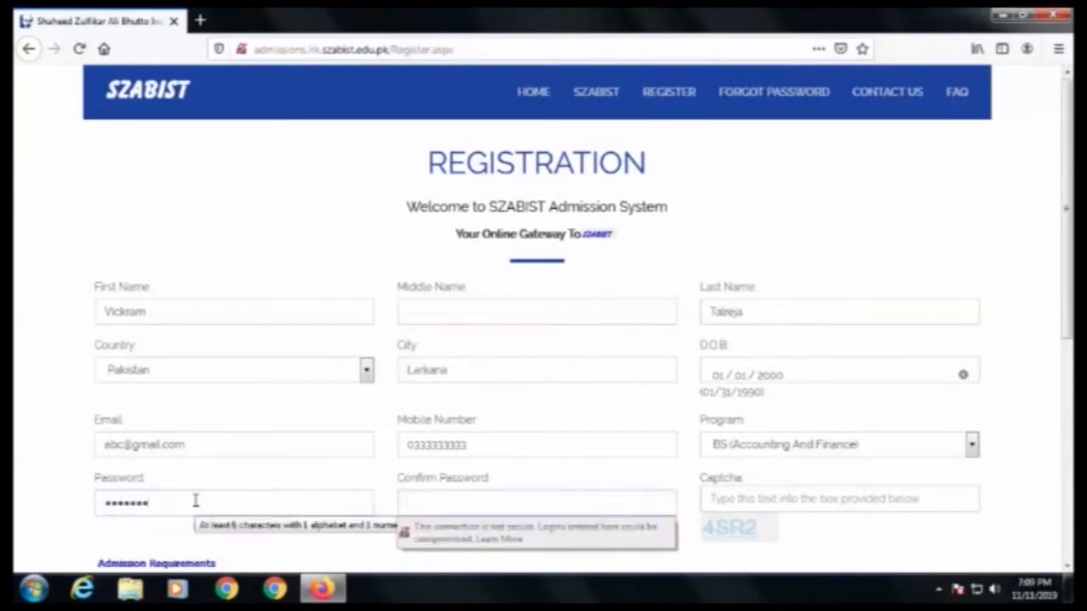
type("*******")
key("Tab")
type("4")
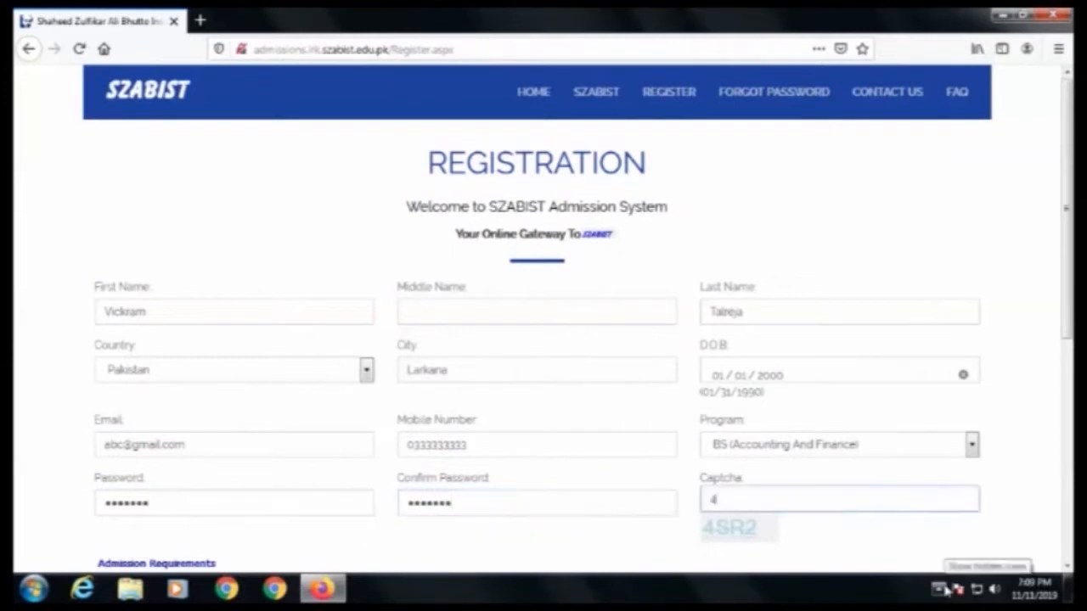
type("SR2")
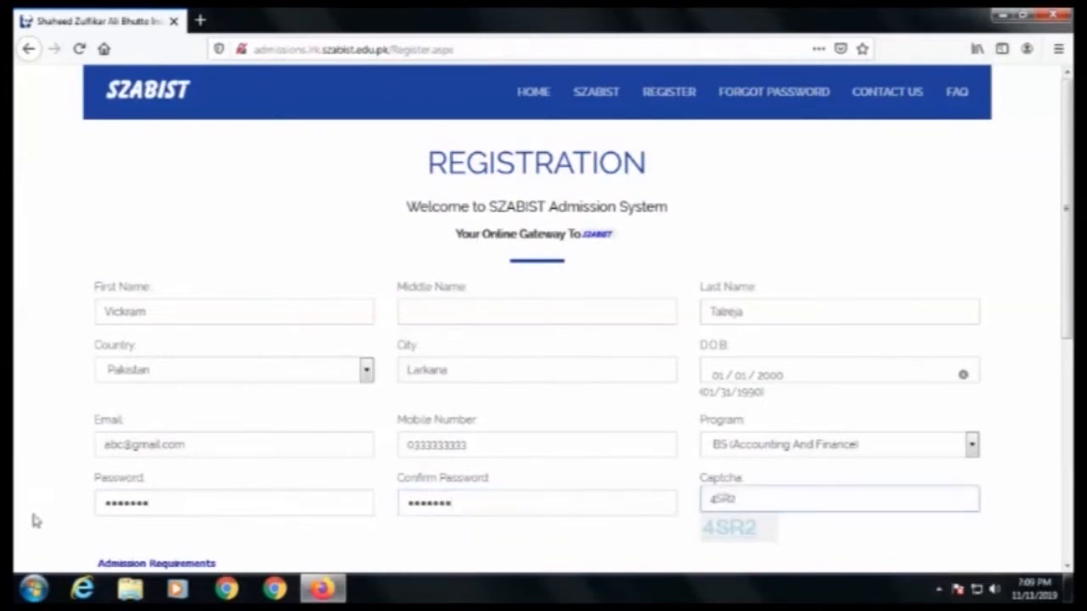
Submit the registration form, which is rejected because the user already exists.
scroll(36, 521, "down", 4)
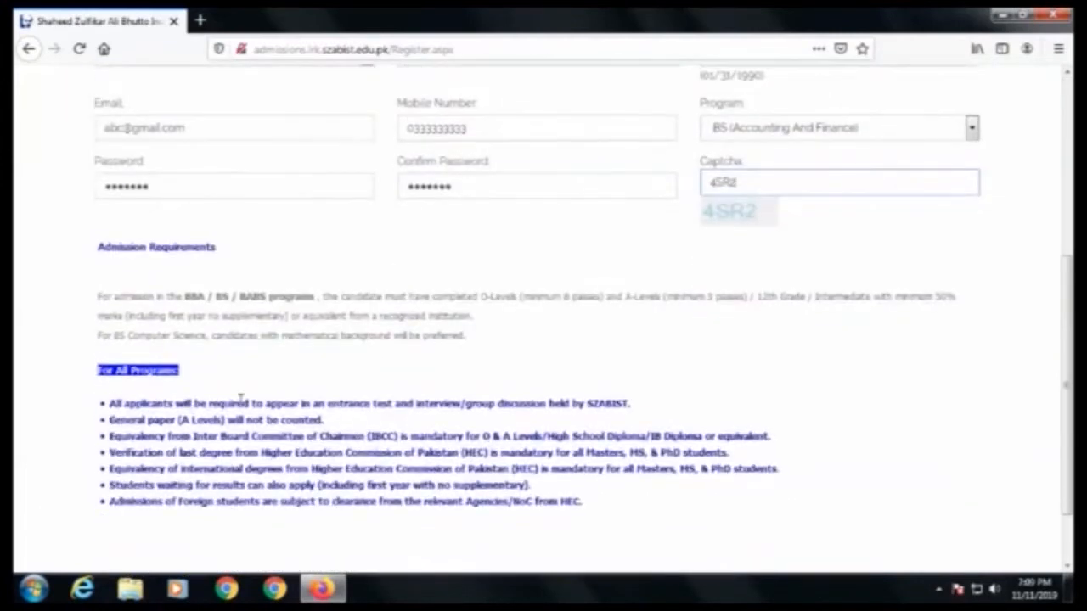
scroll(282, 436, "up", 2)
scroll(282, 436, "down", 3)
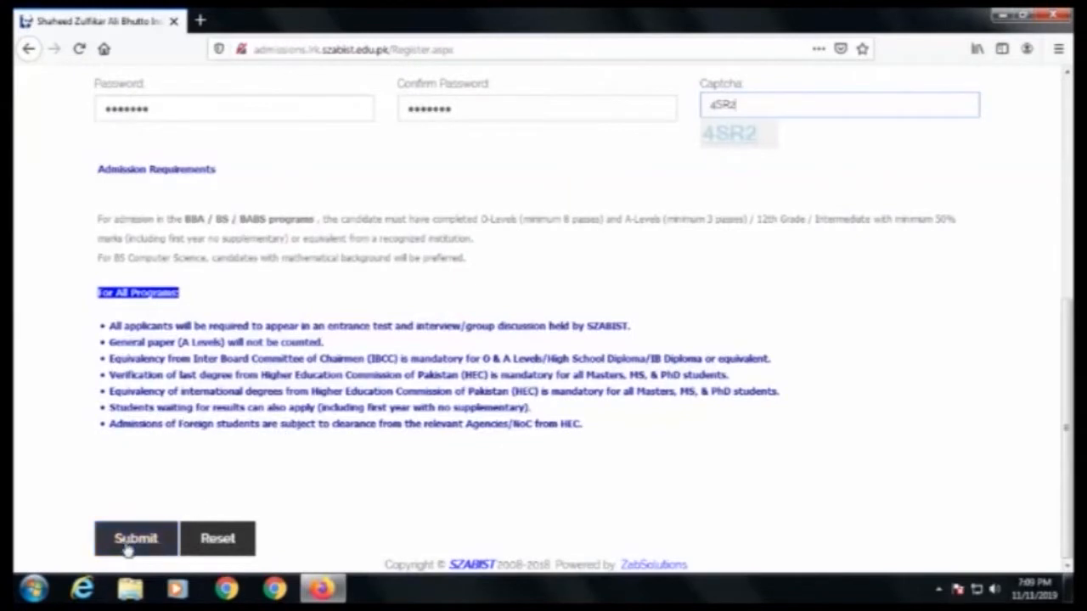
scroll(463, 262, "up", 4)
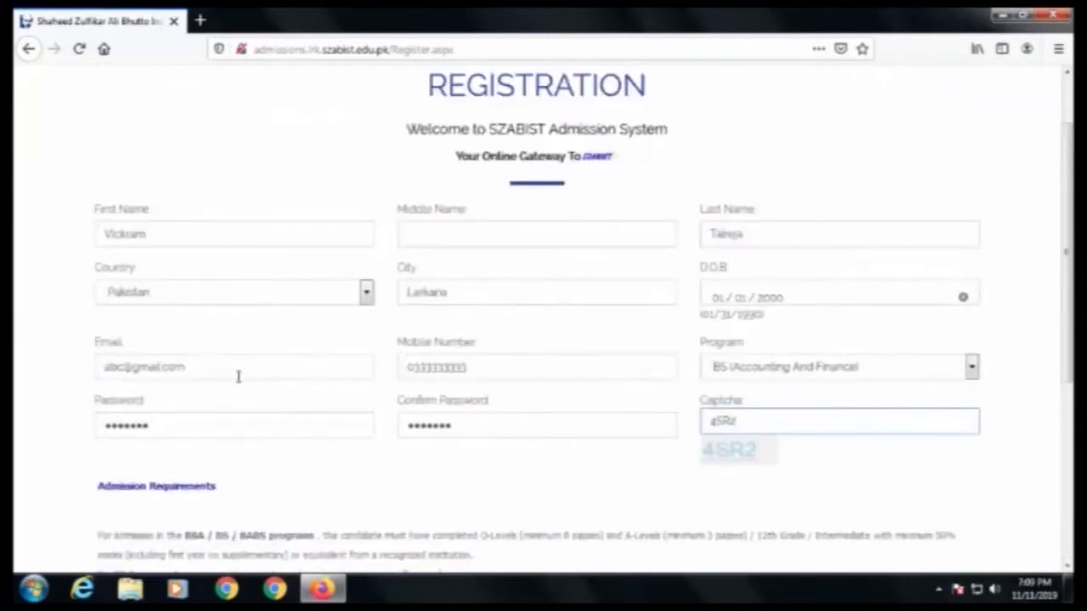
scroll(238, 376, "down", 4)
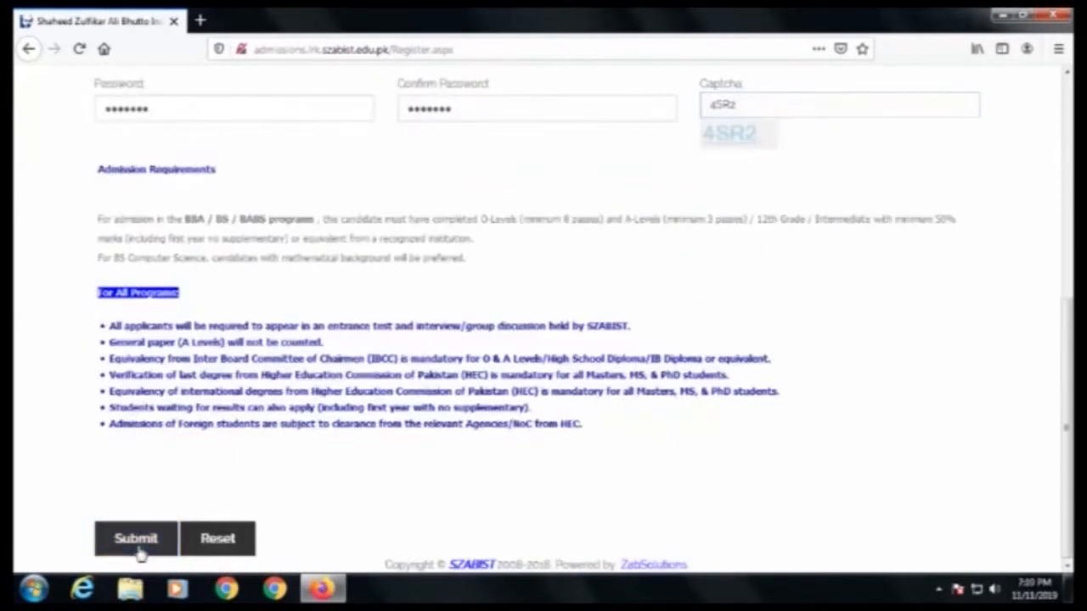
left_click(139, 550)
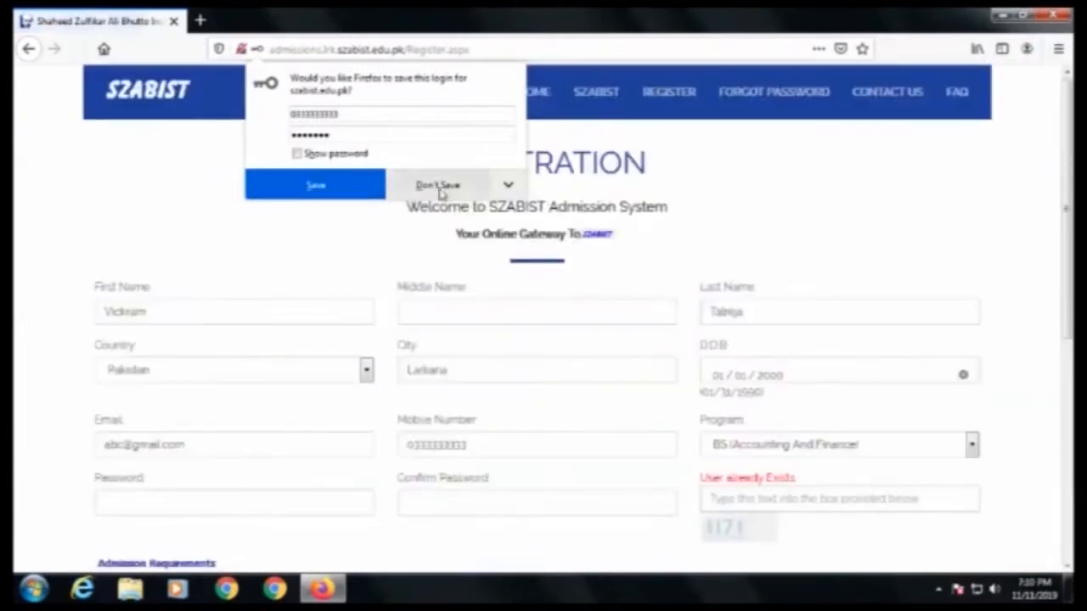
Decline Firefox's save-login prompts, return HOME and sign in with the registered e-mail and password.
left_click(439, 186)
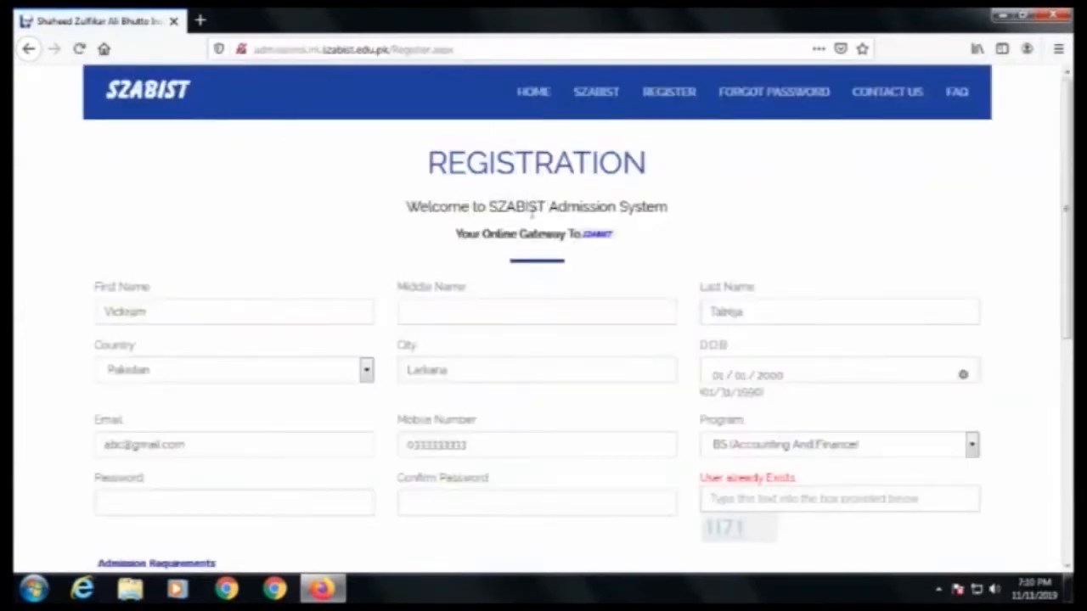
left_click(537, 96)
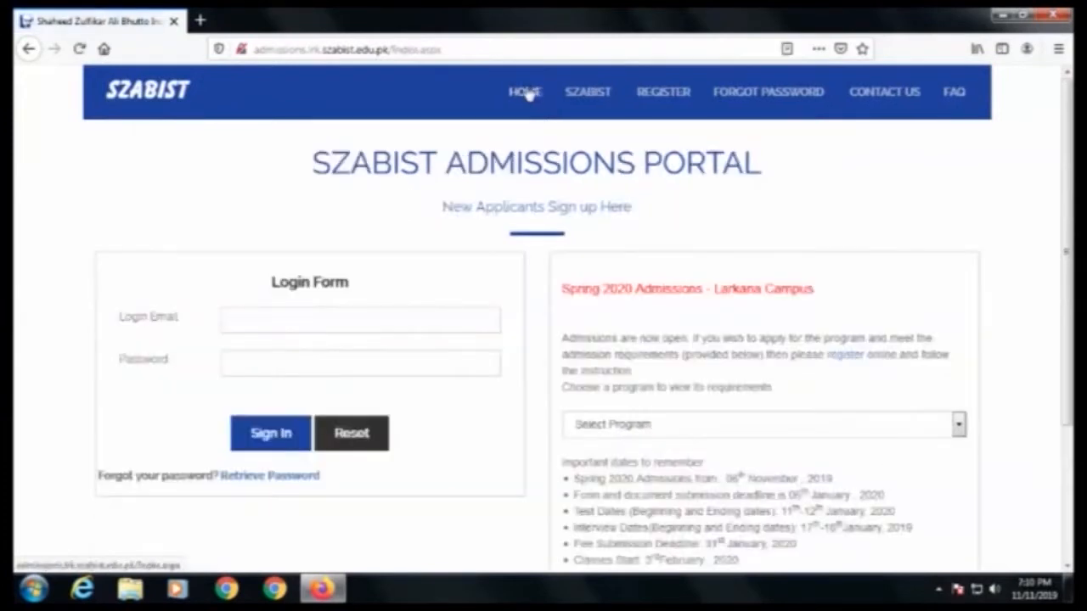
left_click(276, 318)
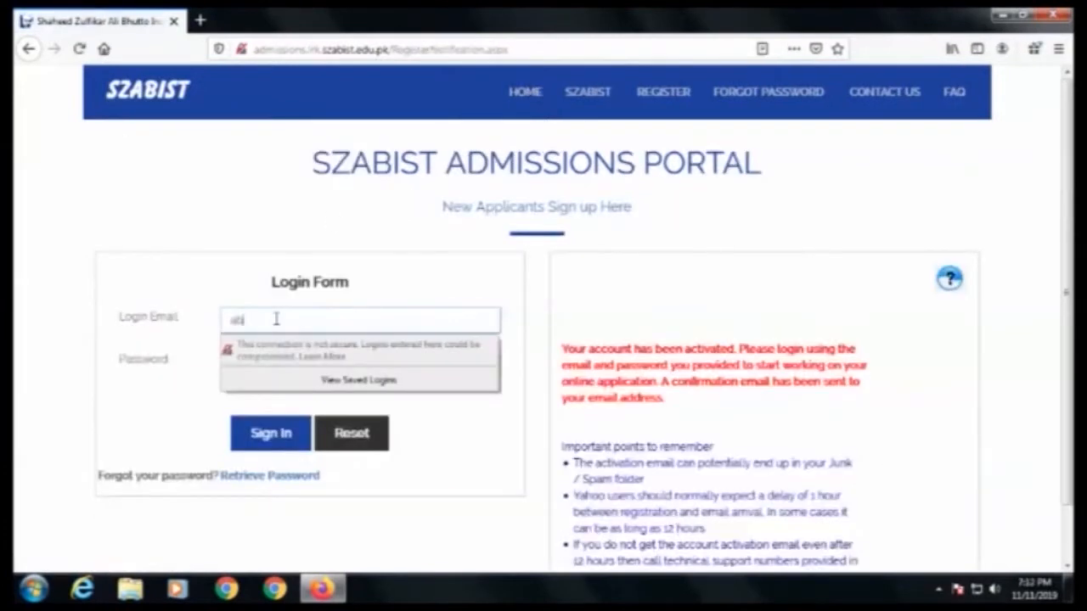
type("abcd@gmail.com")
key("Tab")
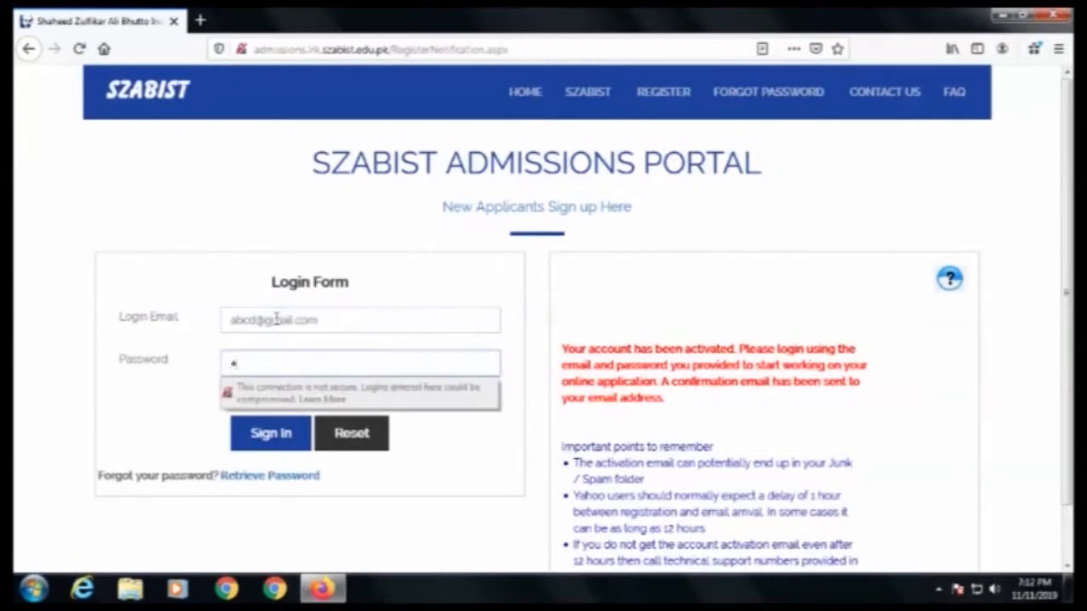
type("••••••••")
key("Return")
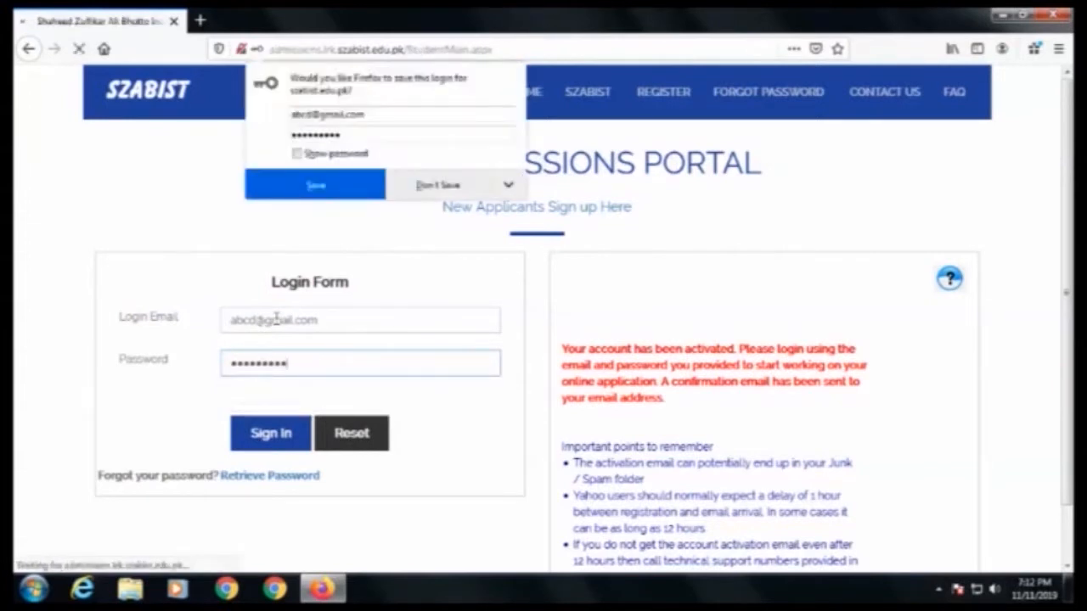
left_click(437, 186)
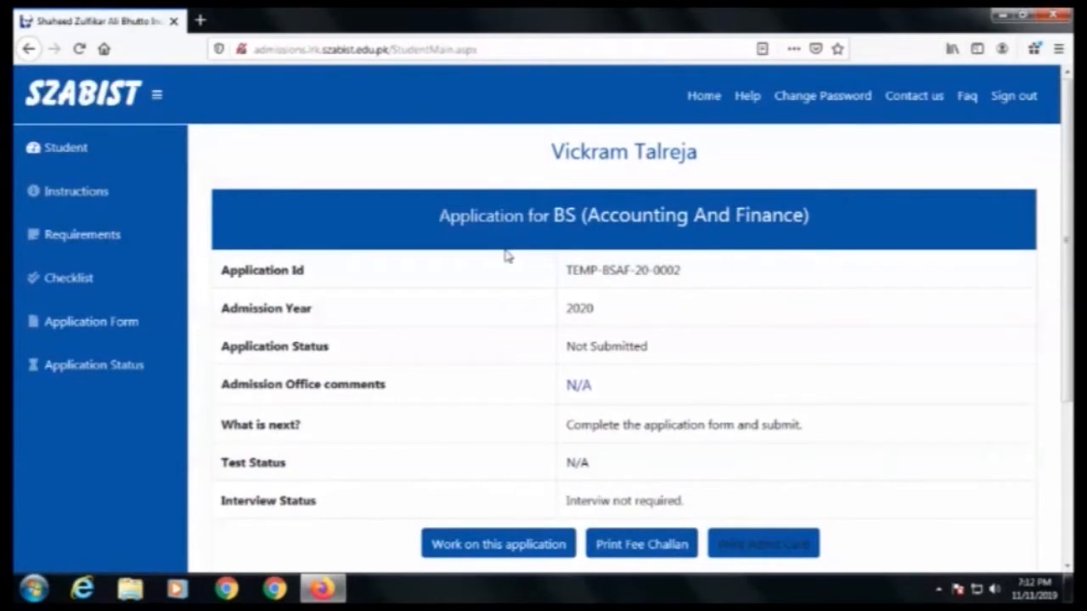
Start the BS application and view its status checklist: only Work Experience and References complete.
scroll(492, 242, "down", 2)
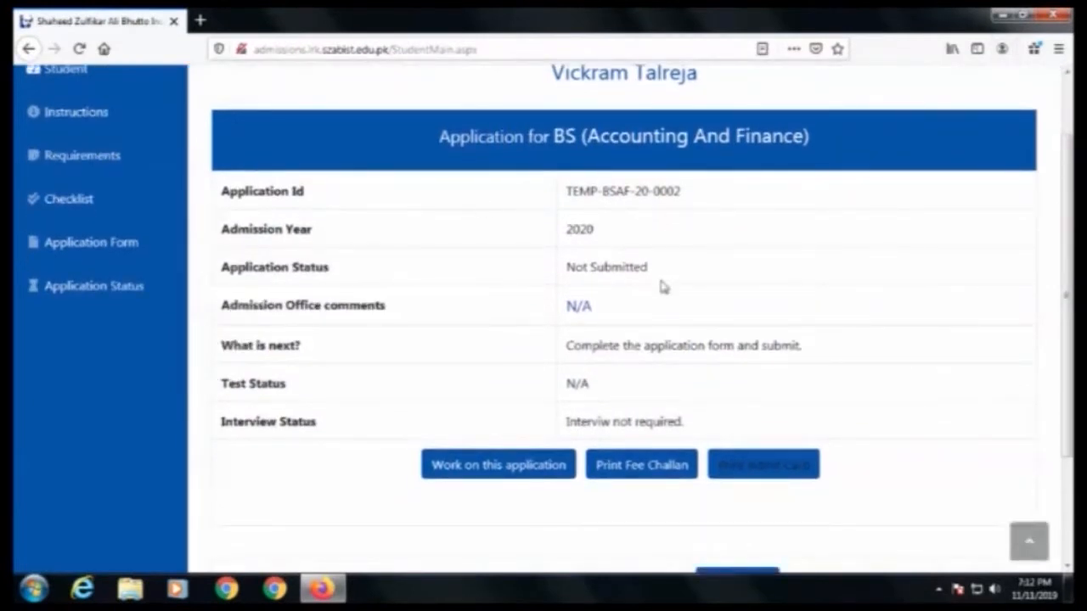
scroll(519, 339, "down", 2)
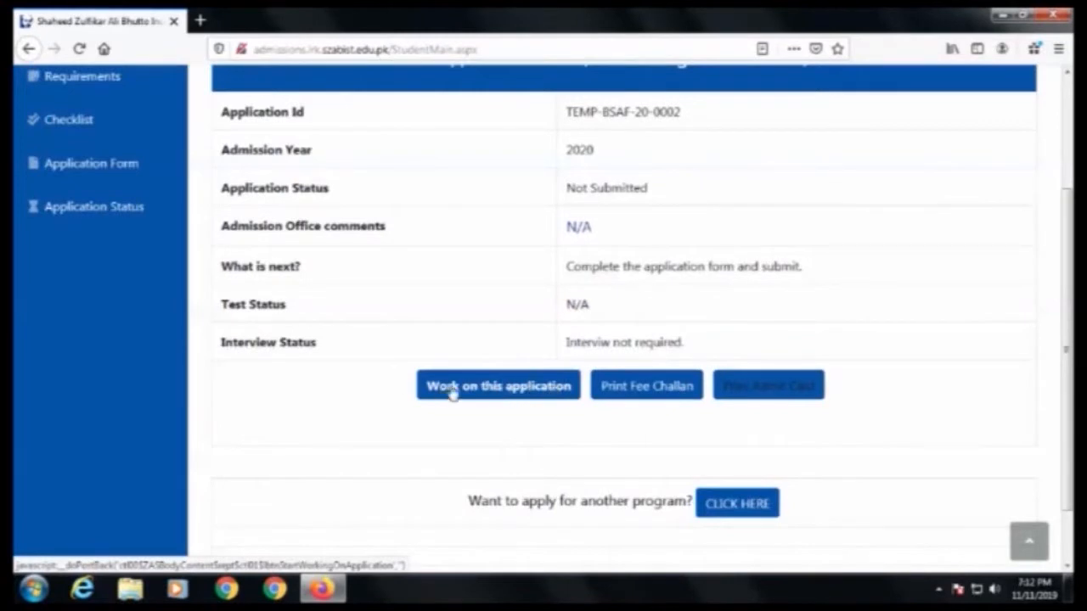
left_click(480, 388)
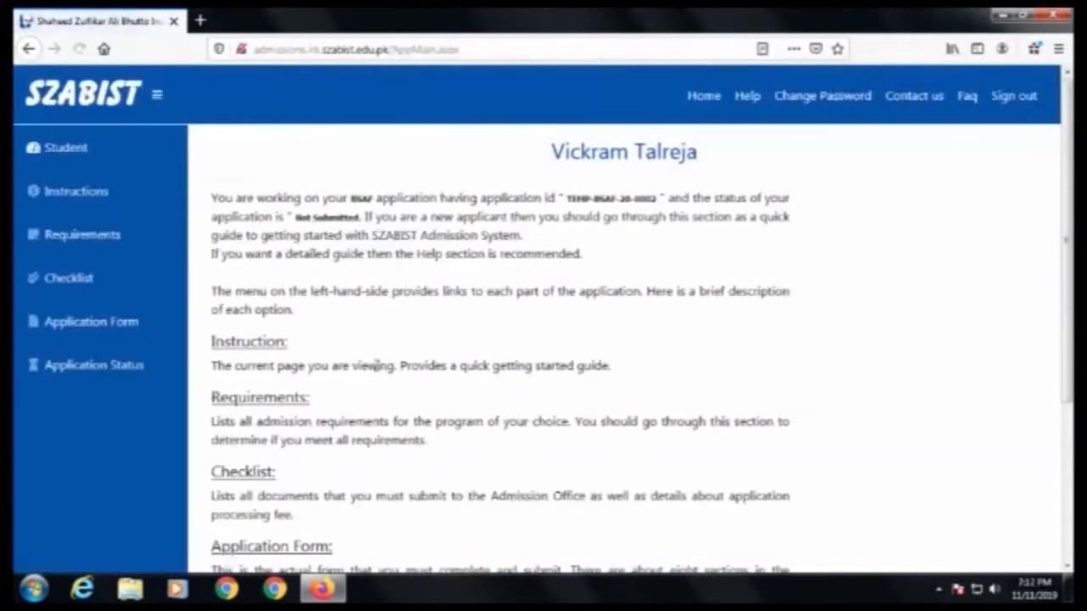
scroll(376, 365, "down", 3)
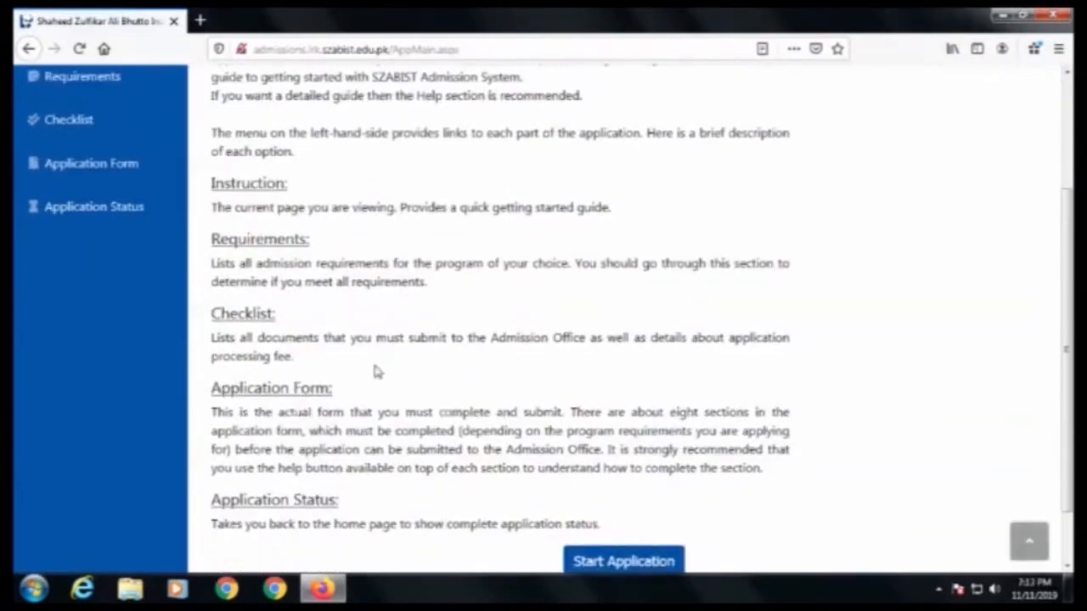
scroll(382, 371, "down", 2)
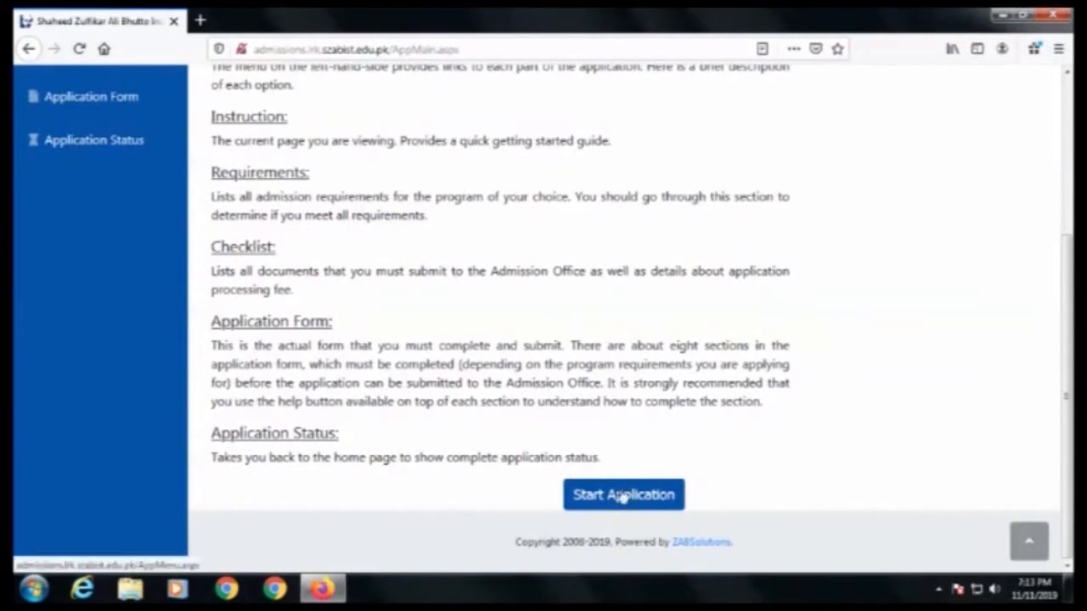
left_click(624, 496)
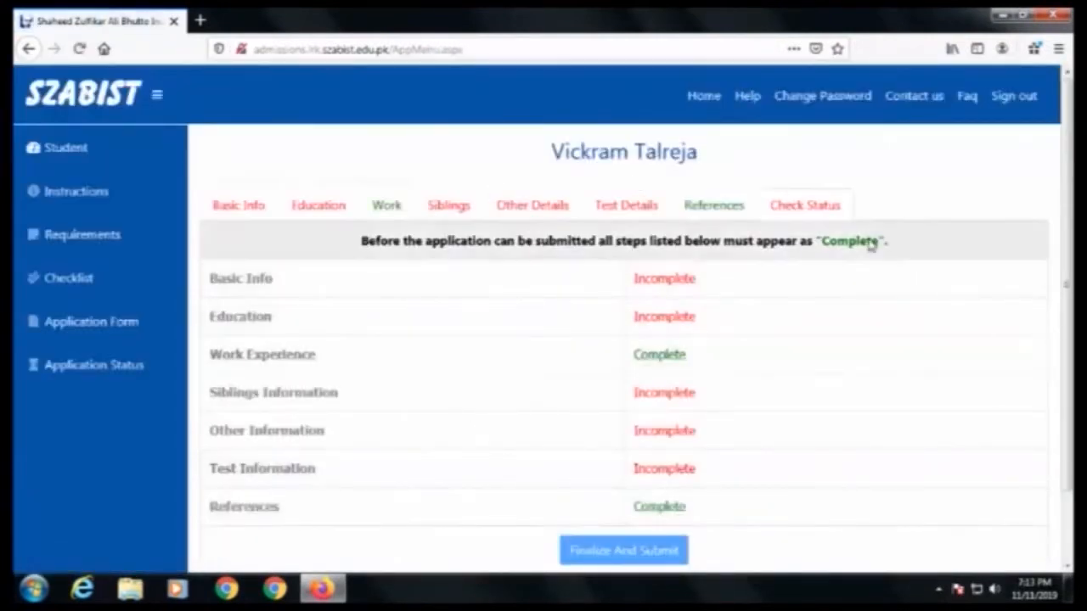
scroll(399, 363, "down", 2)
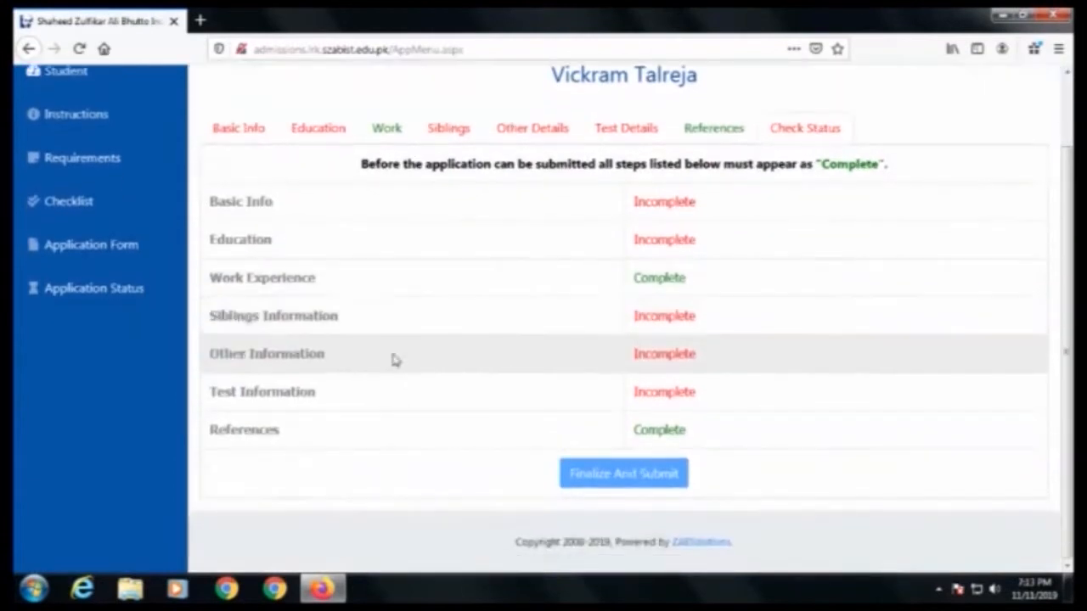
In Basic Info, keep prefix Mr, set birth date 01/01/2000 and religion Hinduism.
left_click(239, 129)
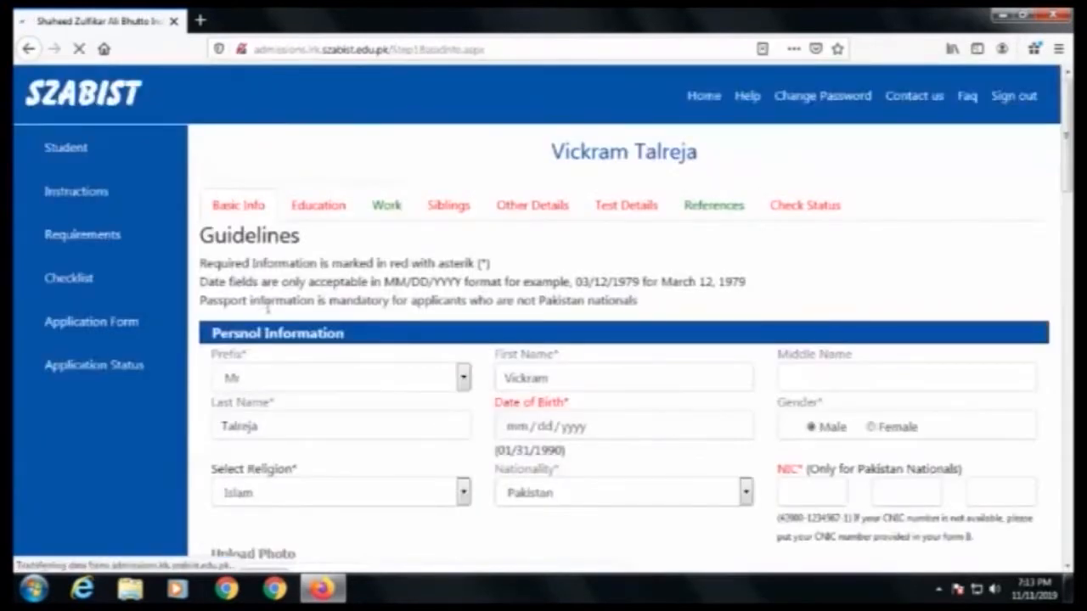
scroll(319, 372, "down", 2)
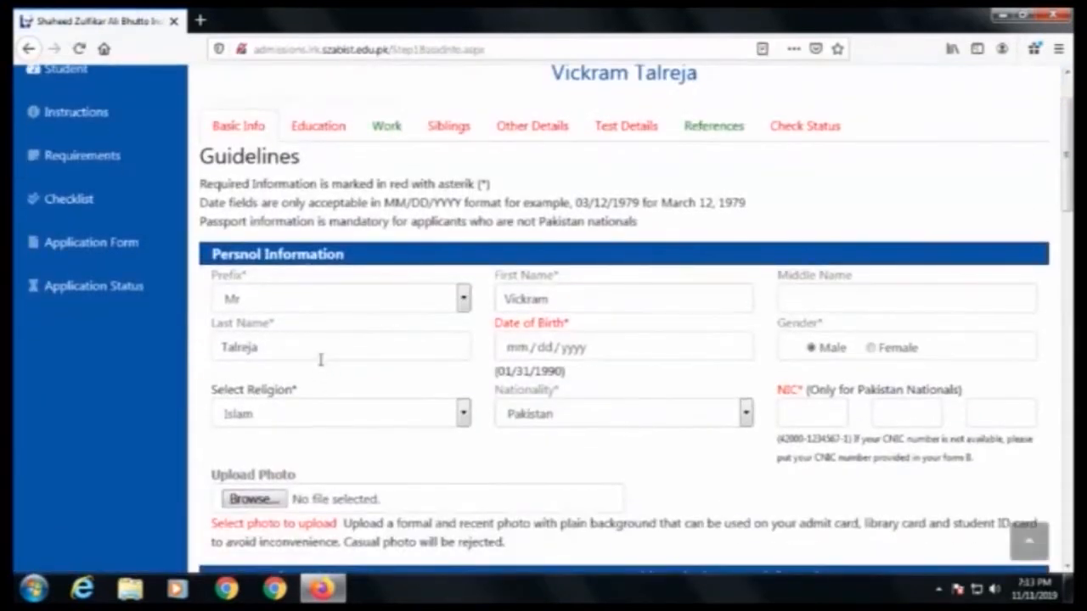
left_click(464, 300)
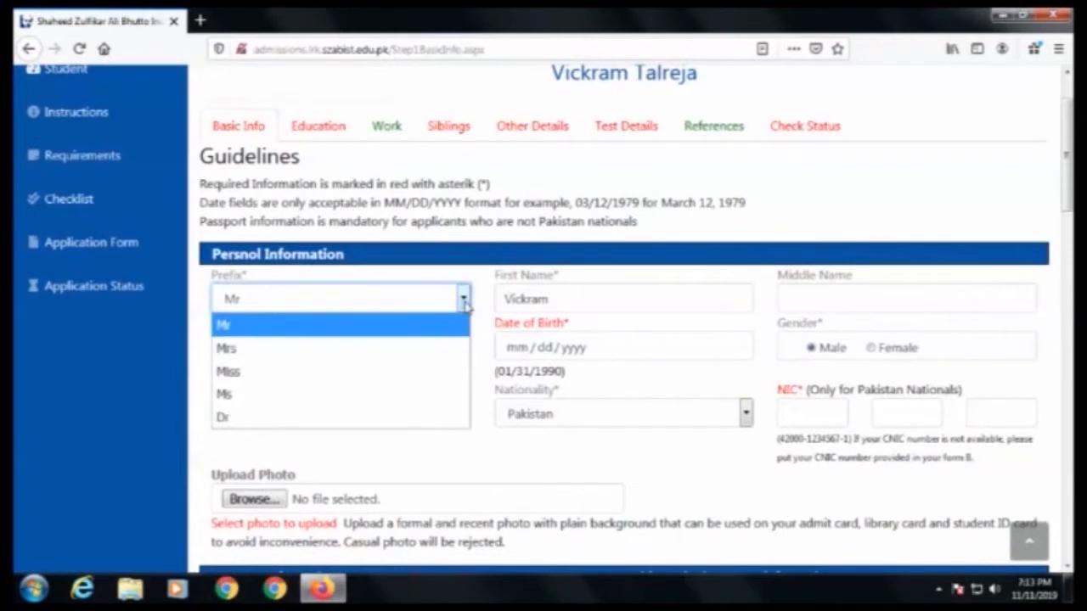
left_click(464, 302)
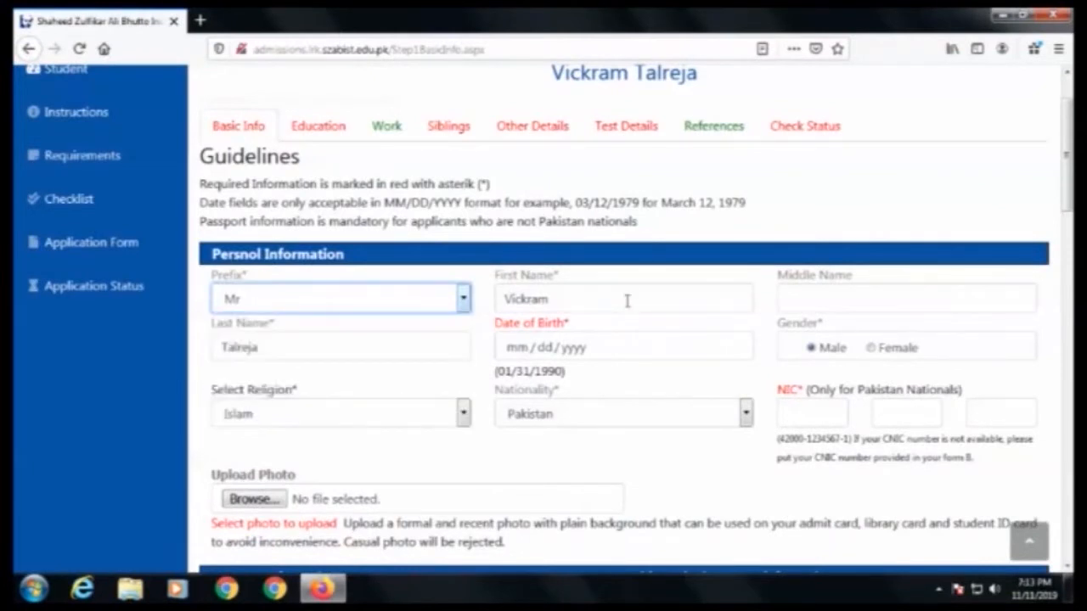
left_click(510, 349)
type("01/01/")
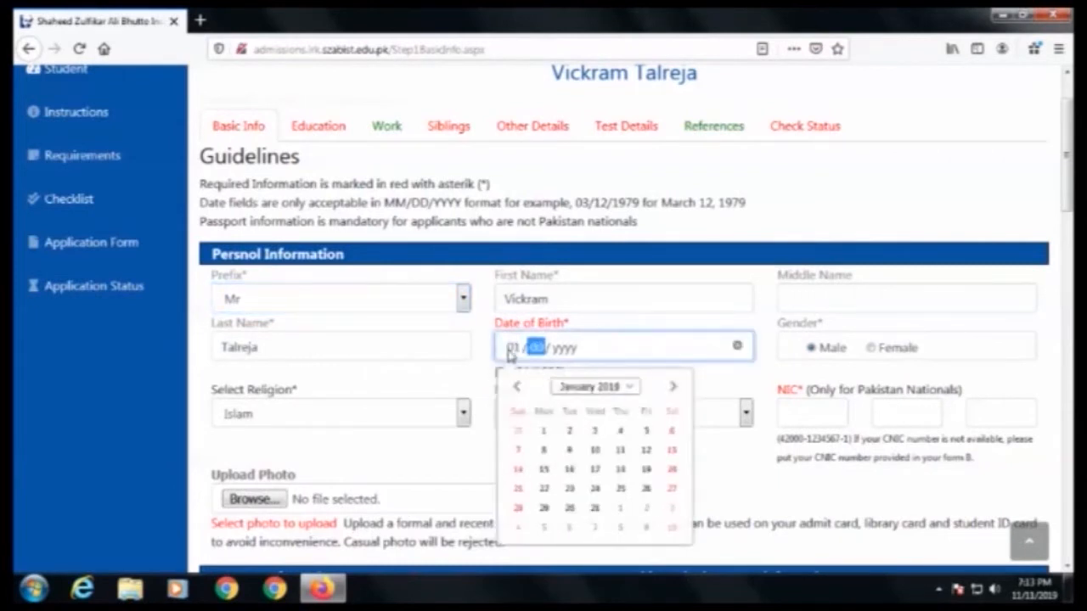
type("2000")
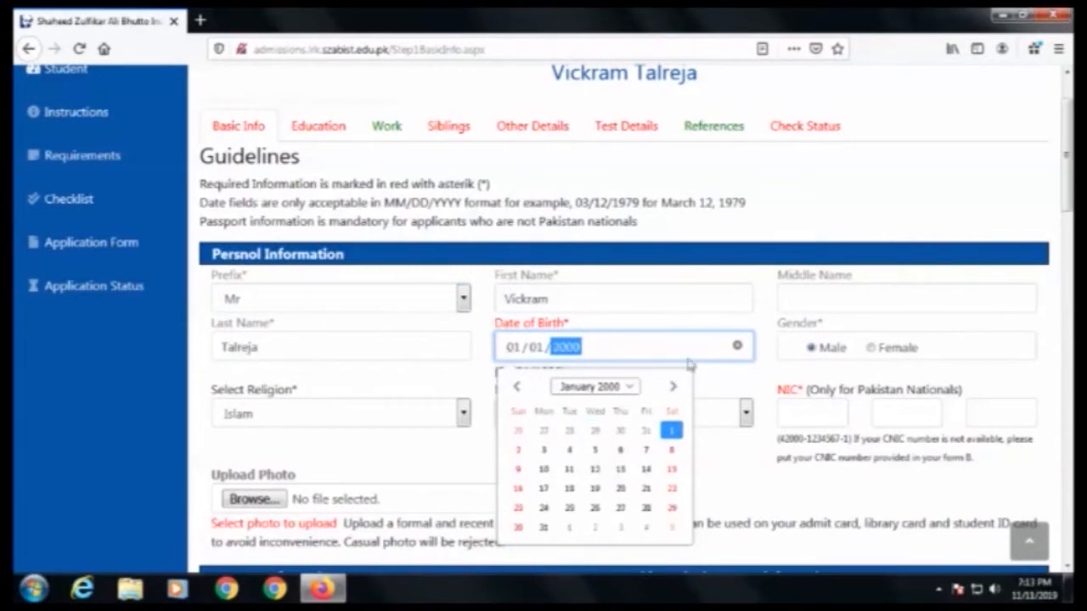
left_click(761, 381)
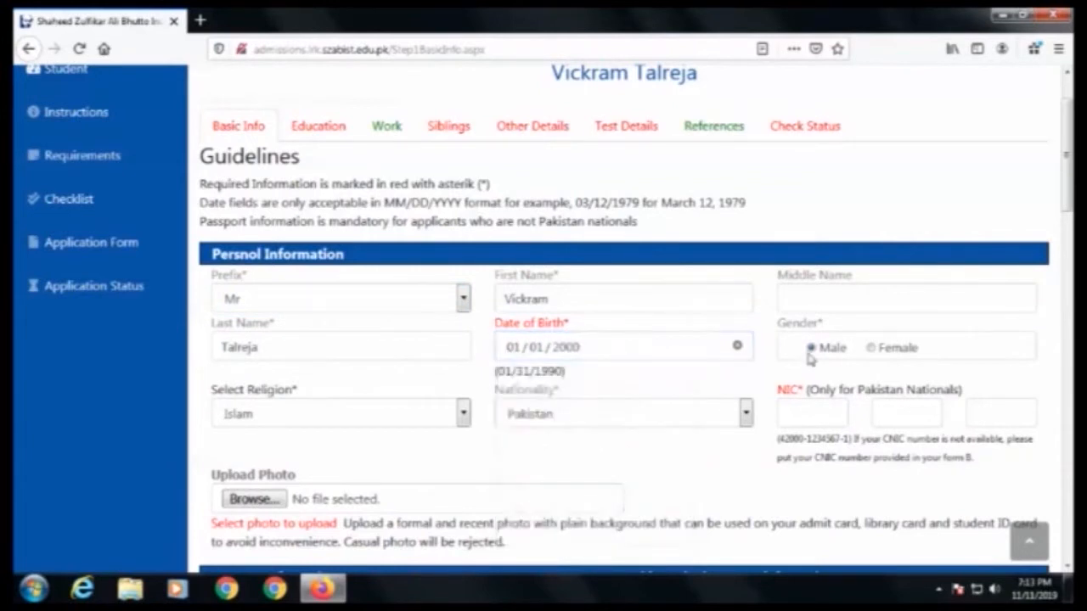
left_click(307, 418)
left_click(287, 463)
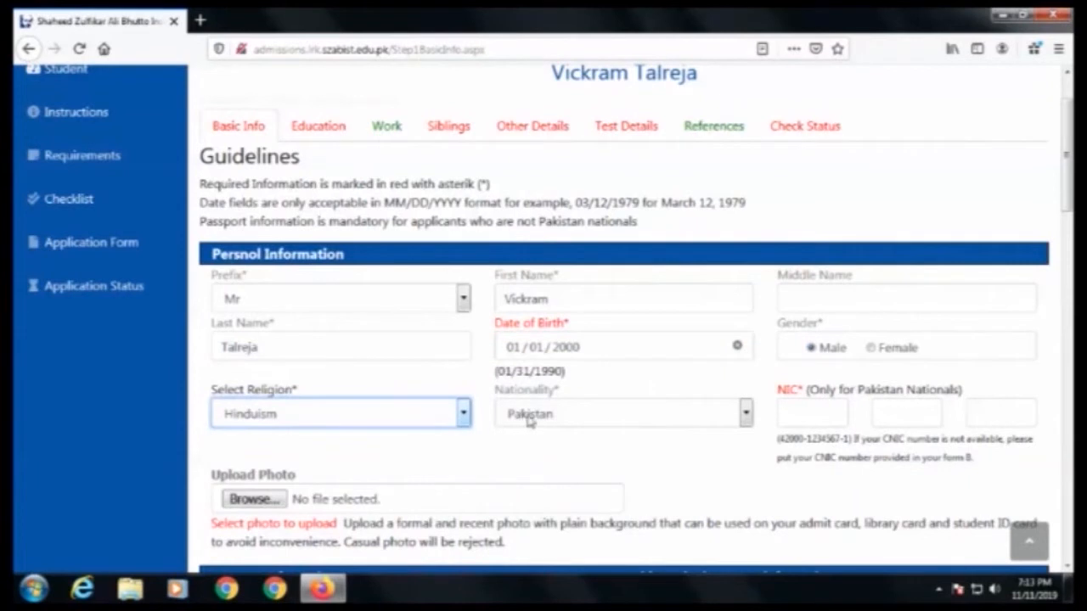
Enter the applicant's NIC number across its three boxes and scroll to Father Information.
left_click(811, 411)
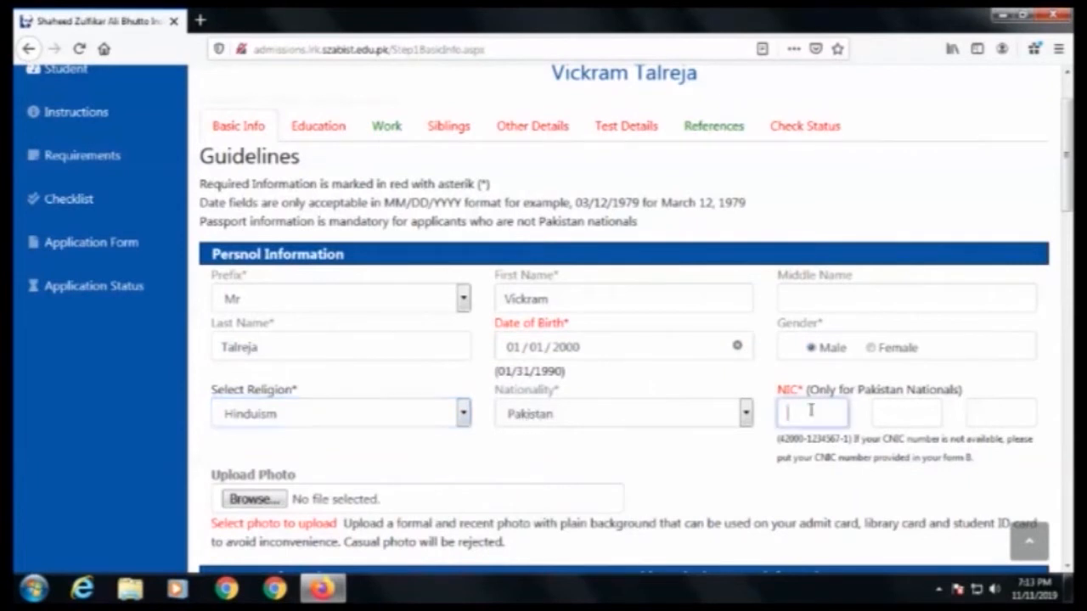
type("00000")
key("Tab")
type("0000000")
key("Tab")
type("0")
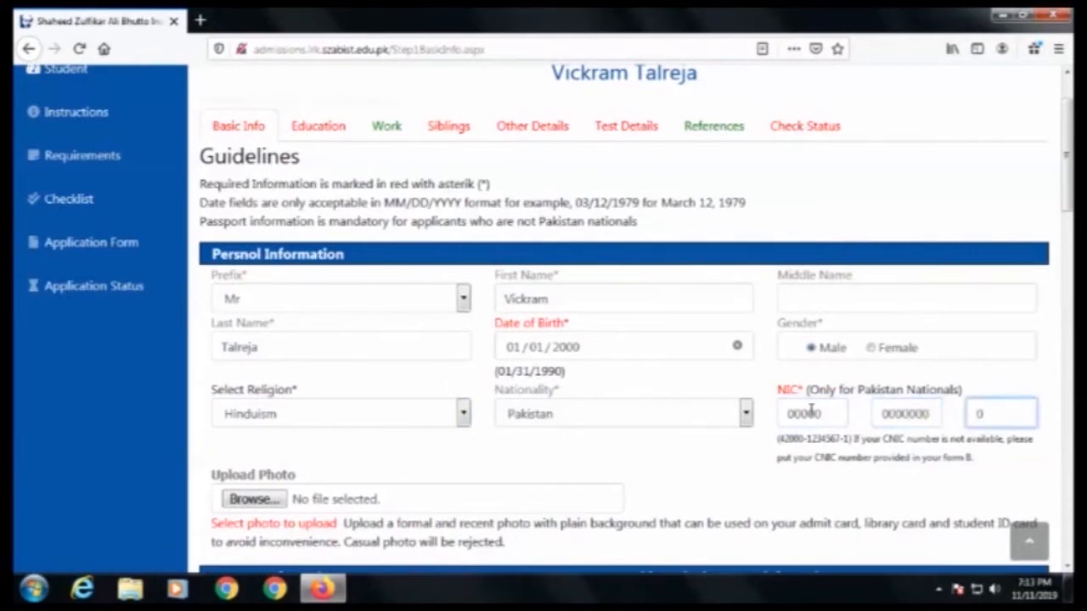
scroll(479, 388, "down", 3)
scroll(497, 361, "down", 2)
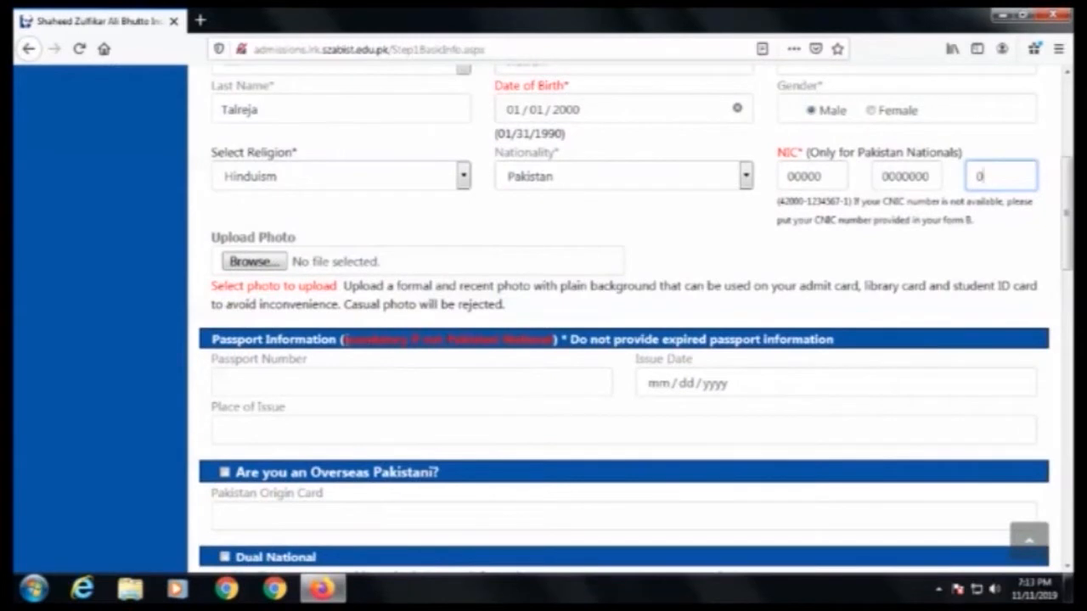
scroll(333, 411, "down", 3)
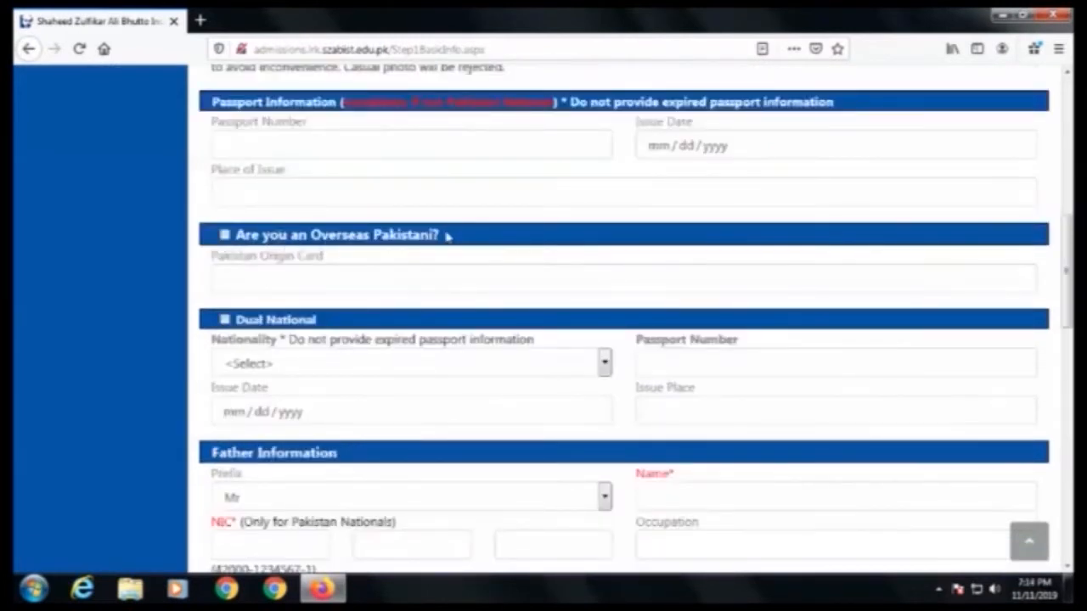
scroll(352, 325, "down", 1)
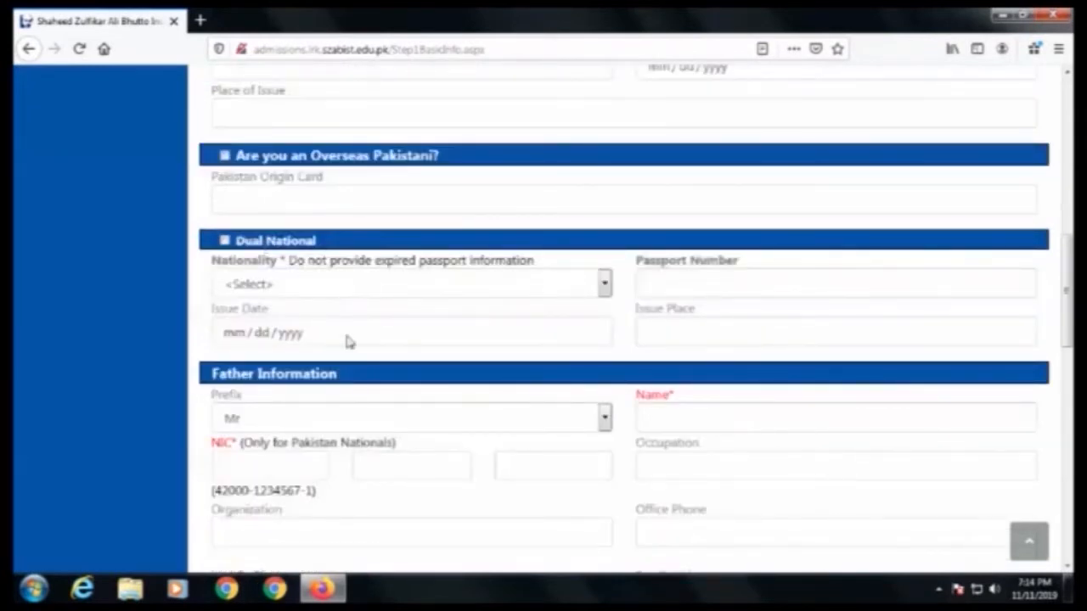
scroll(350, 340, "down", 1)
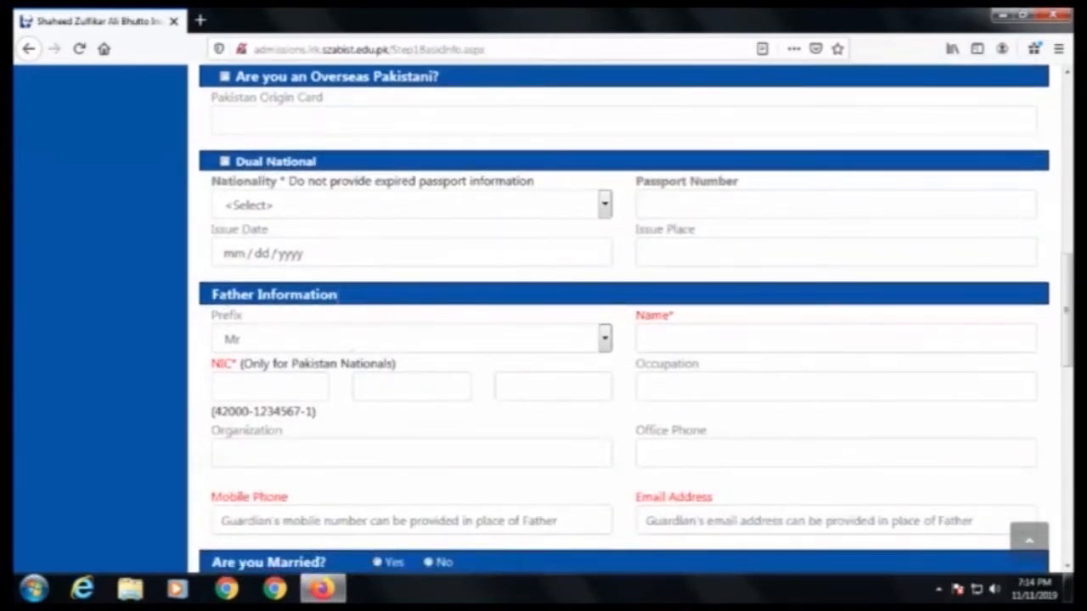
left_click_drag(334, 294, 206, 294)
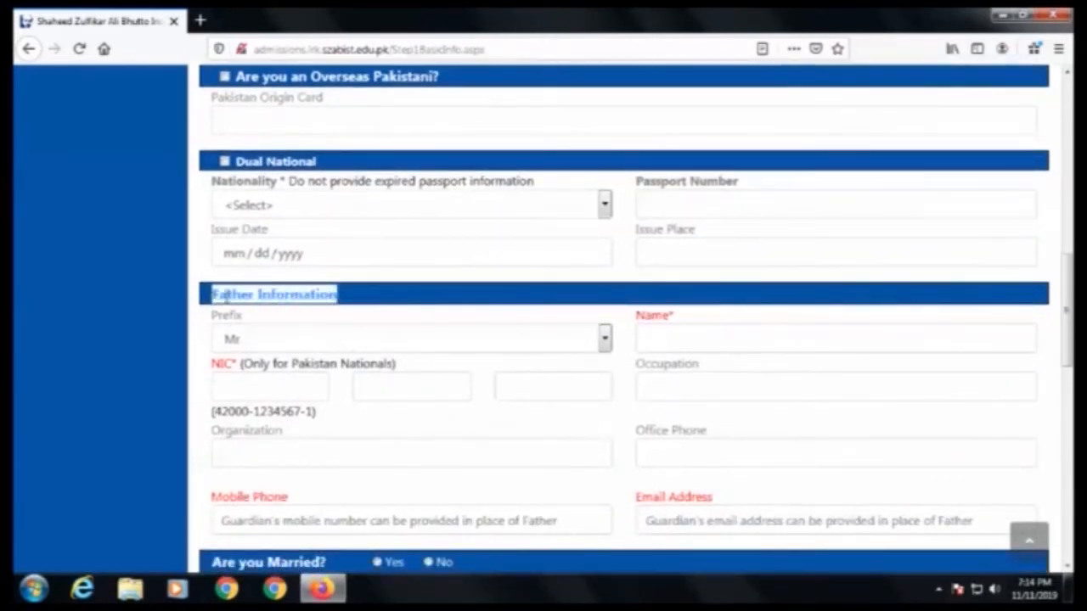
Enter the father's name and his NIC number.
left_click(425, 287)
left_click(665, 336)
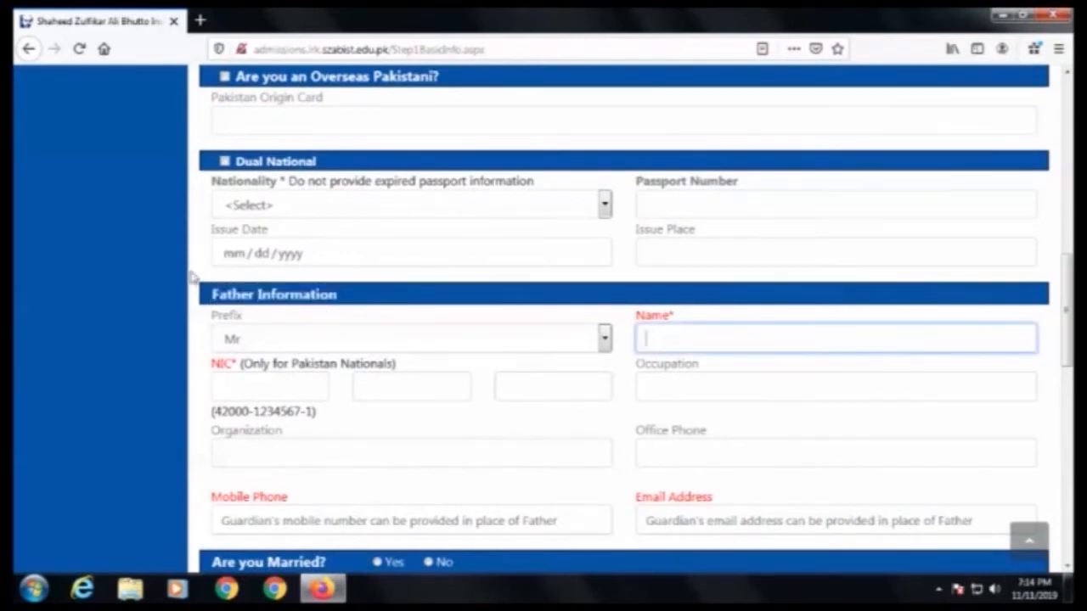
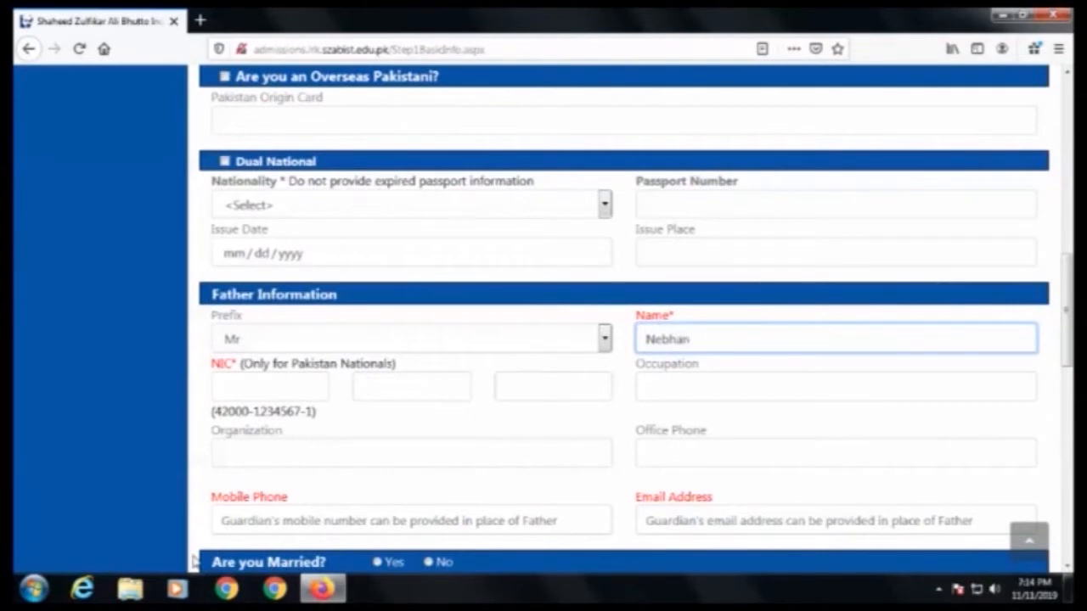
scroll(255, 424, "down", 2)
left_click(283, 223)
type("000")
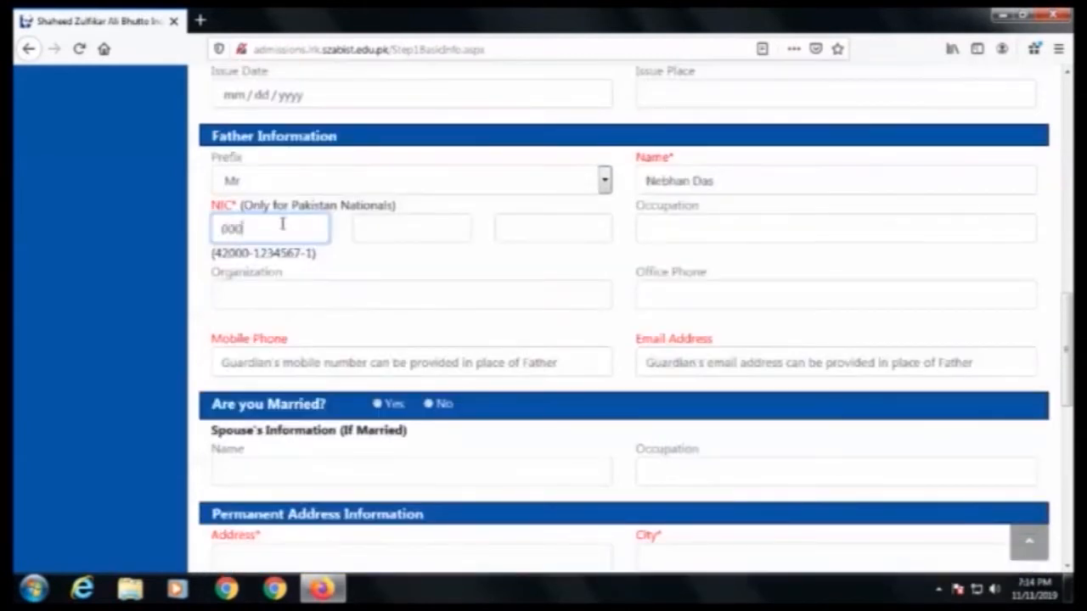
type("00")
key("Tab")
type("0000000")
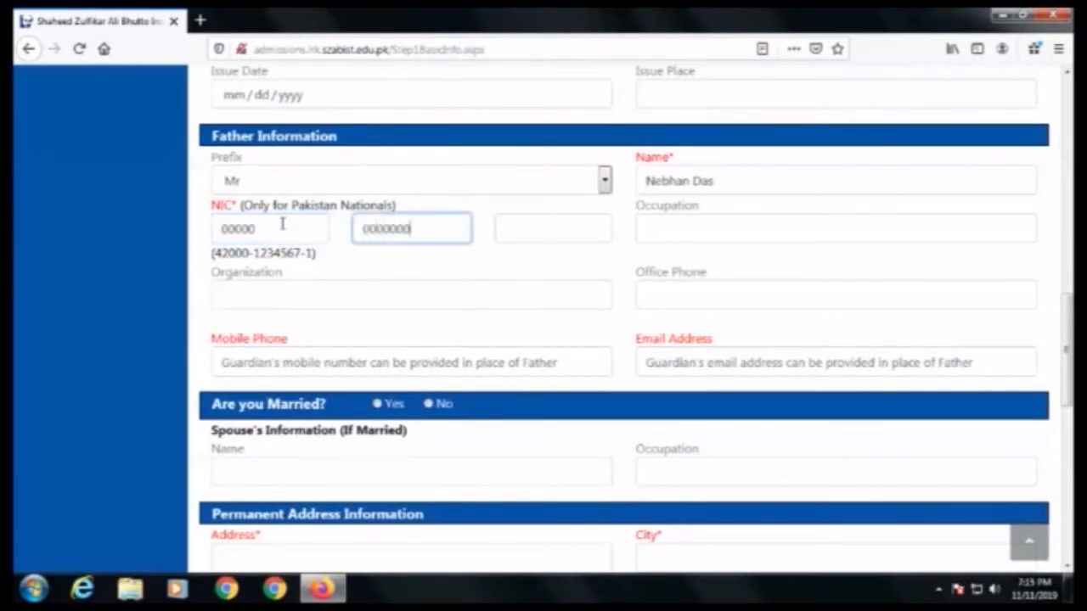
key("Tab")
type("0")
key("Tab")
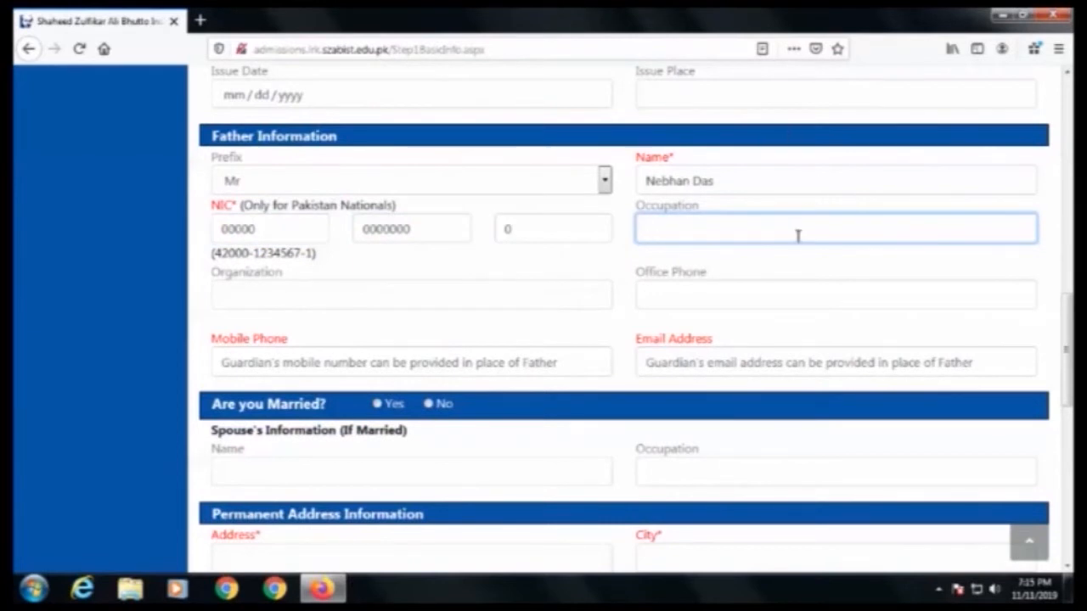
Set the father's organization to Self Employeed and enter his mobile number and e-mail.
left_click(264, 289)
type("Self Employeed")
key("Tab")
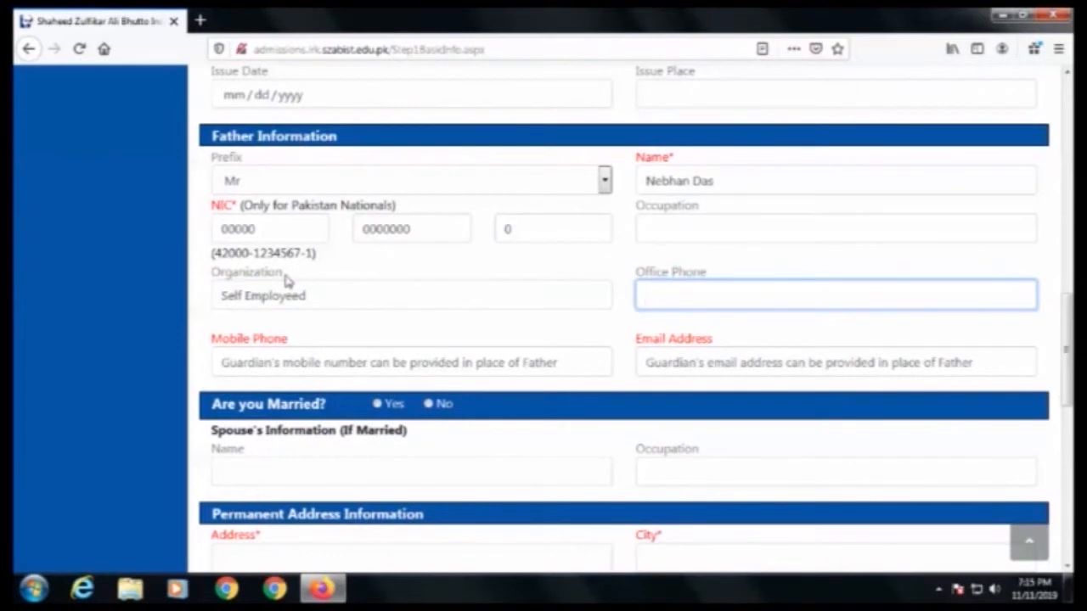
left_click(405, 351)
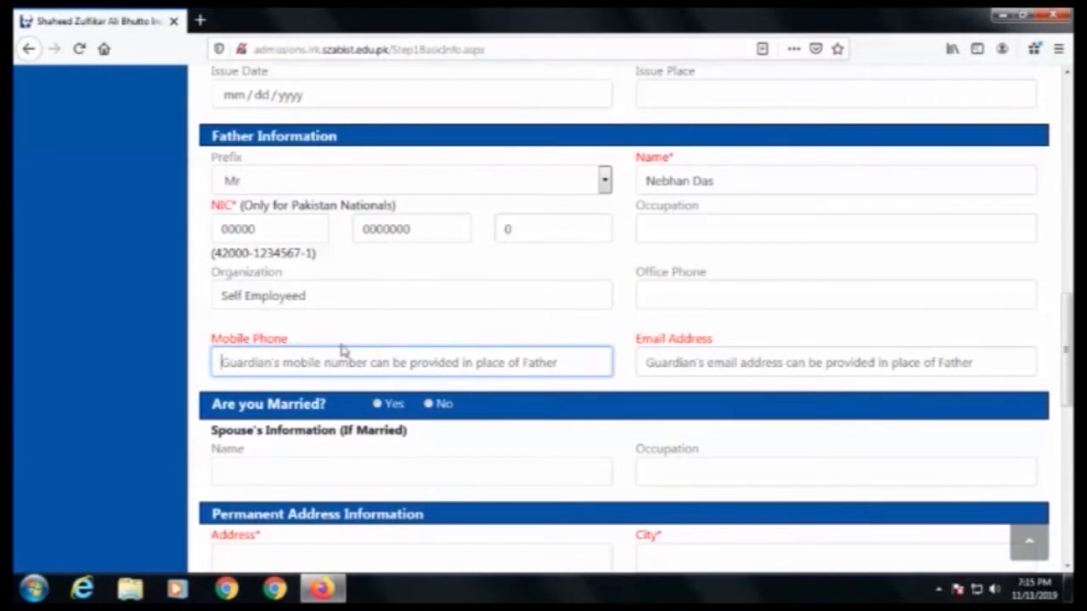
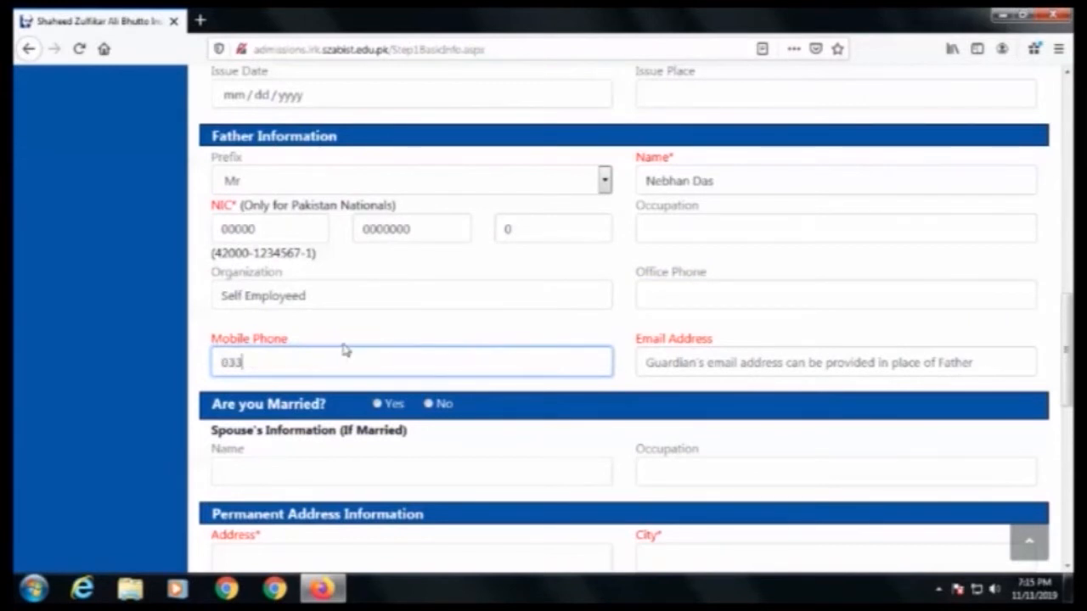
left_click(781, 362)
type("ab")
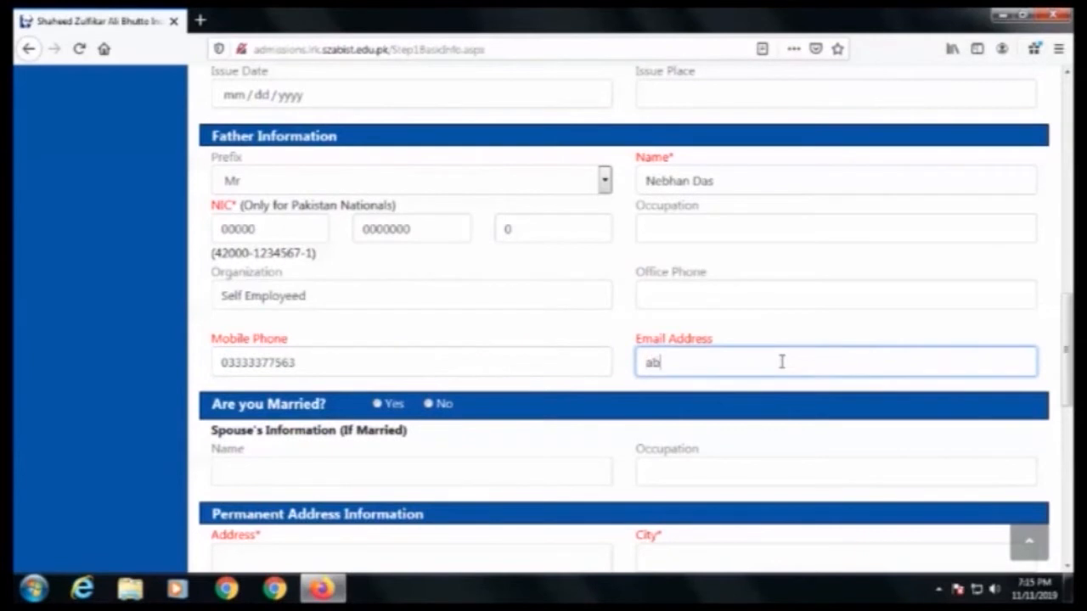
type("c@gmail.com")
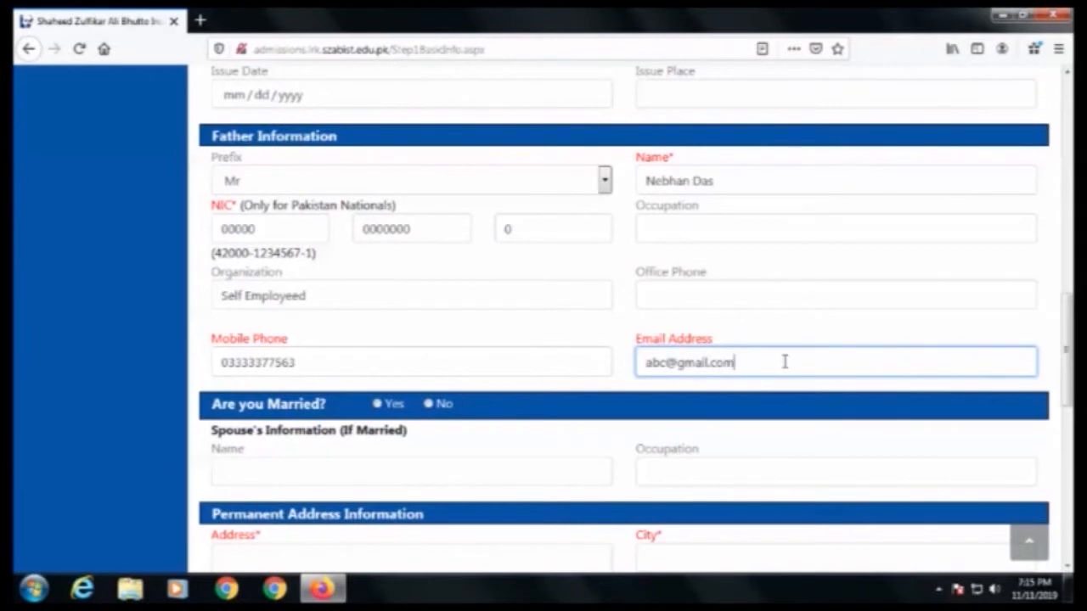
Enter the permanent street address, city Larkana and country Pakistan.
scroll(764, 373, "down", 2)
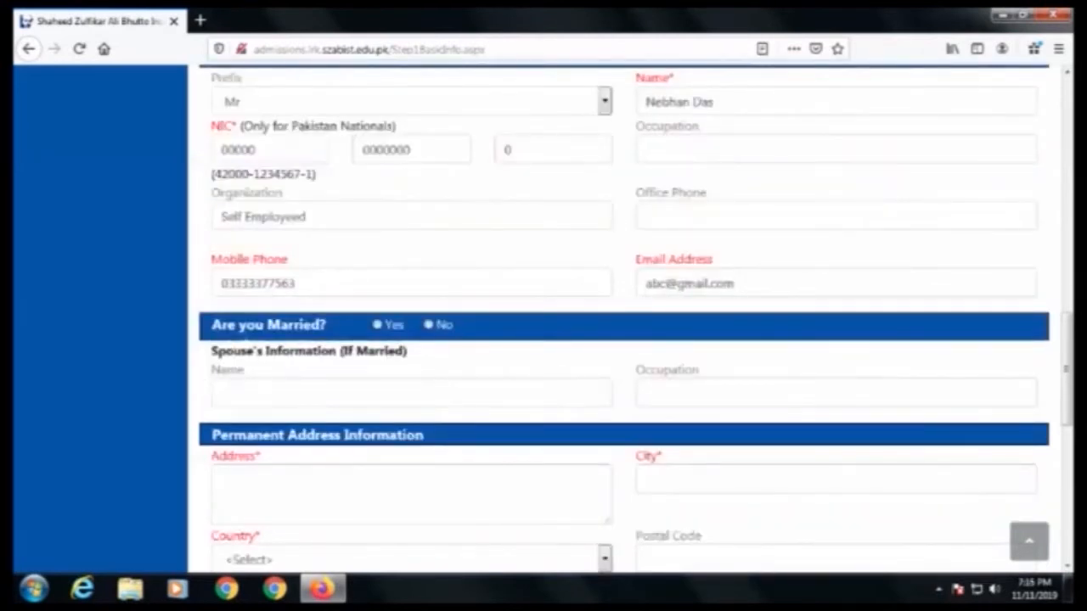
left_click_drag(209, 331, 371, 327)
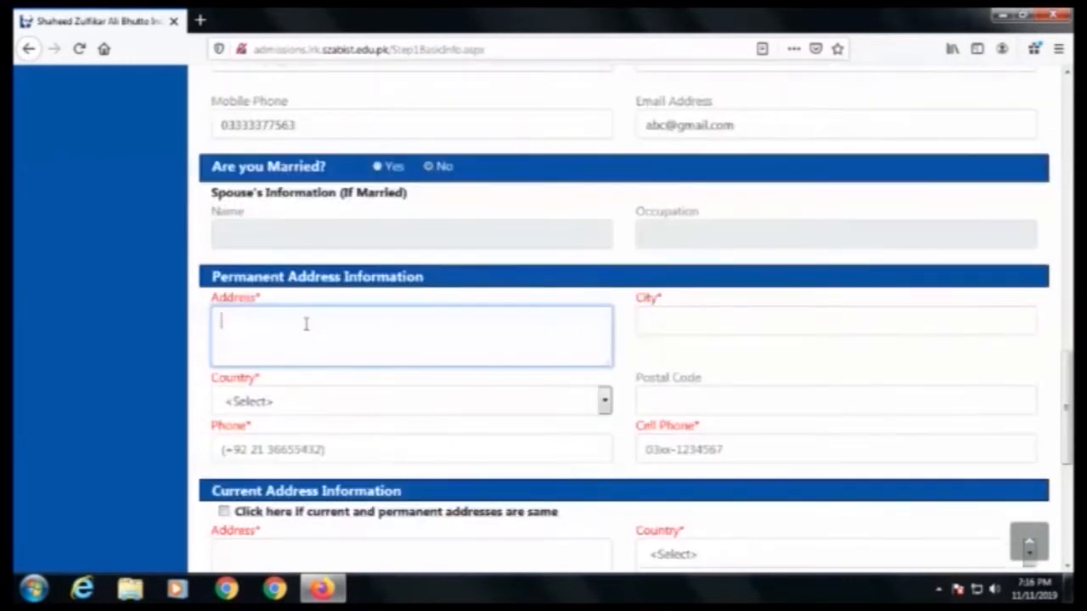
type("abc Muhal")
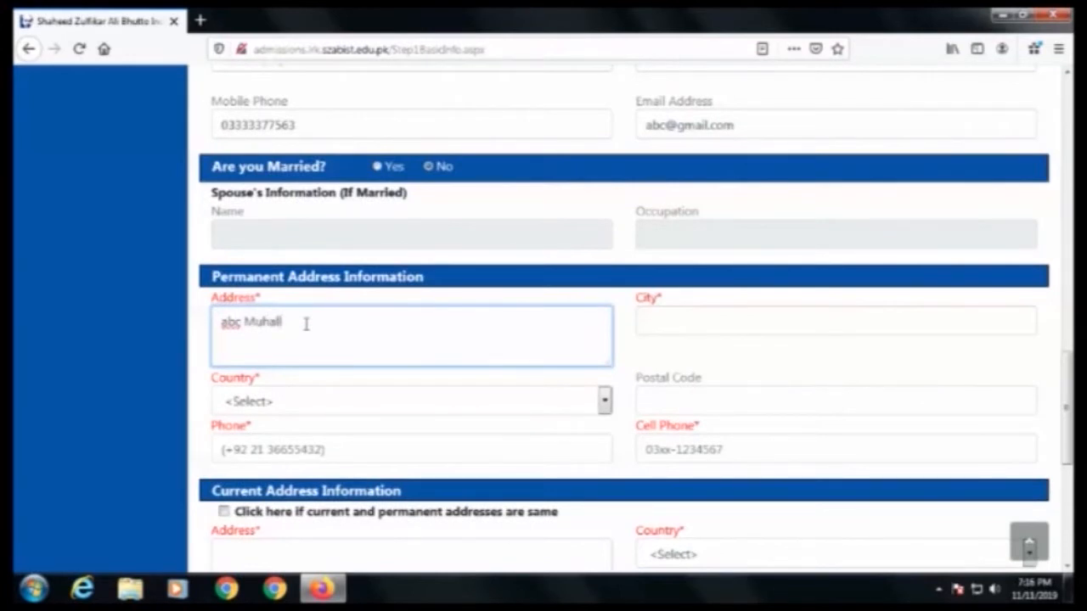
type("lah, Street 3 Larkana")
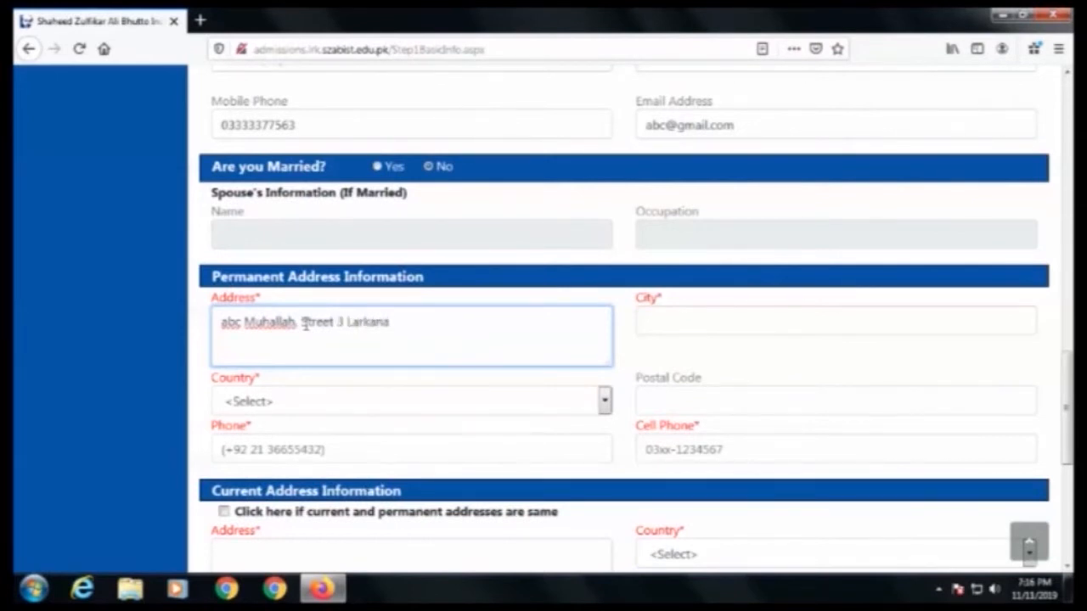
left_click(691, 320)
type("Larkana")
left_click(335, 408)
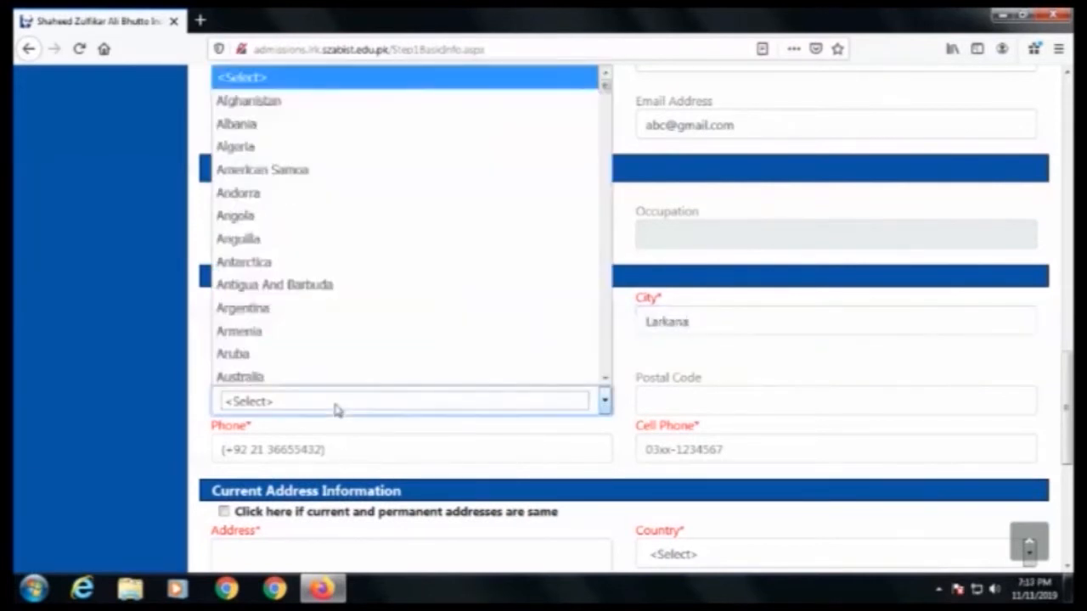
key("p")
key("Return")
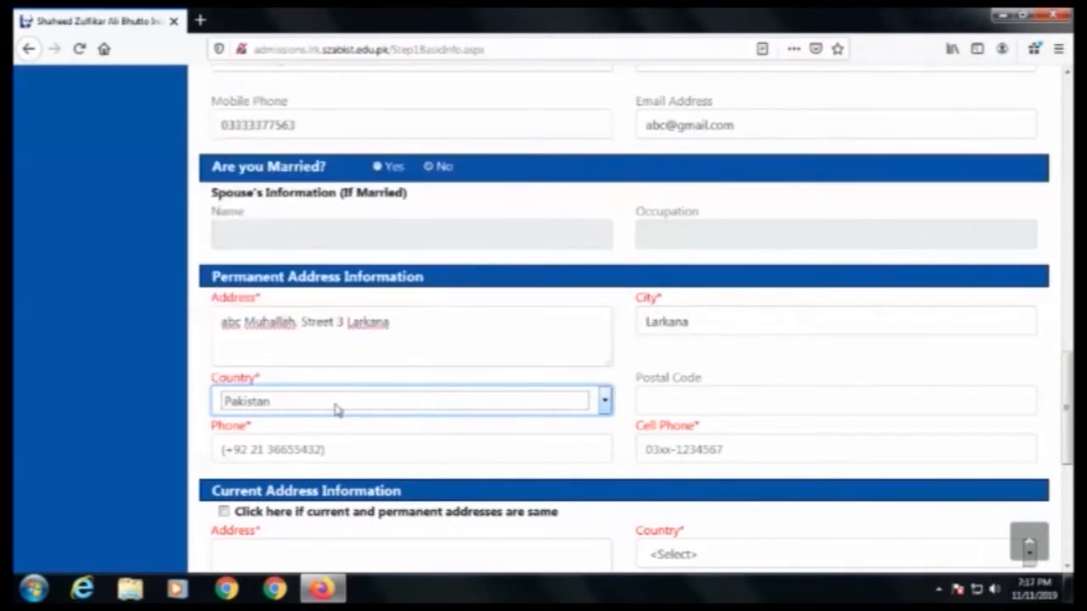
Fill in the permanent address postal code, landline phone and cell phone numbers.
left_click(683, 396)
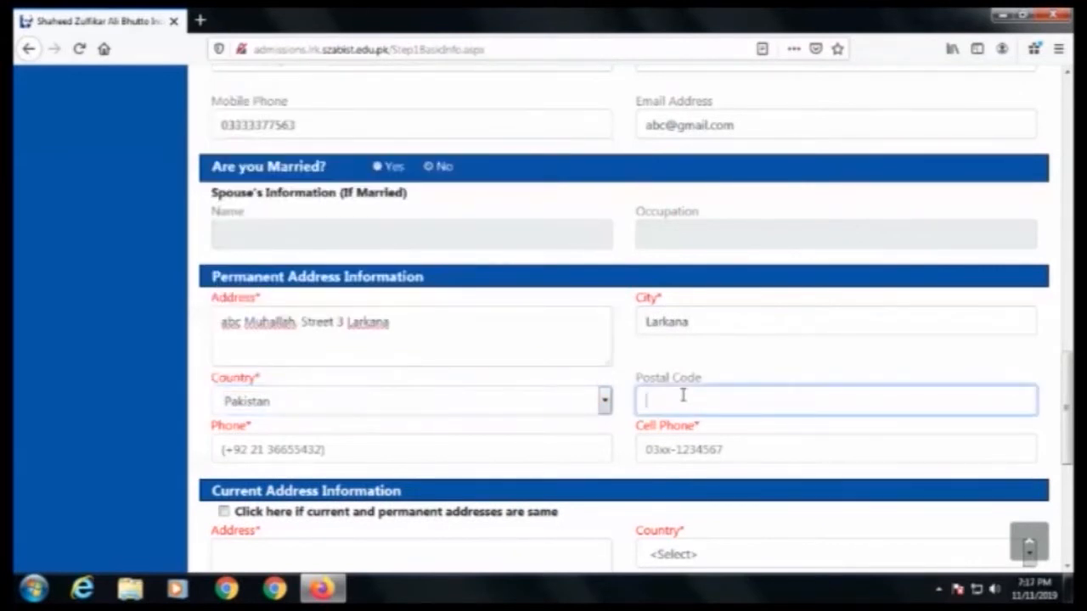
type("77150")
left_click(375, 440)
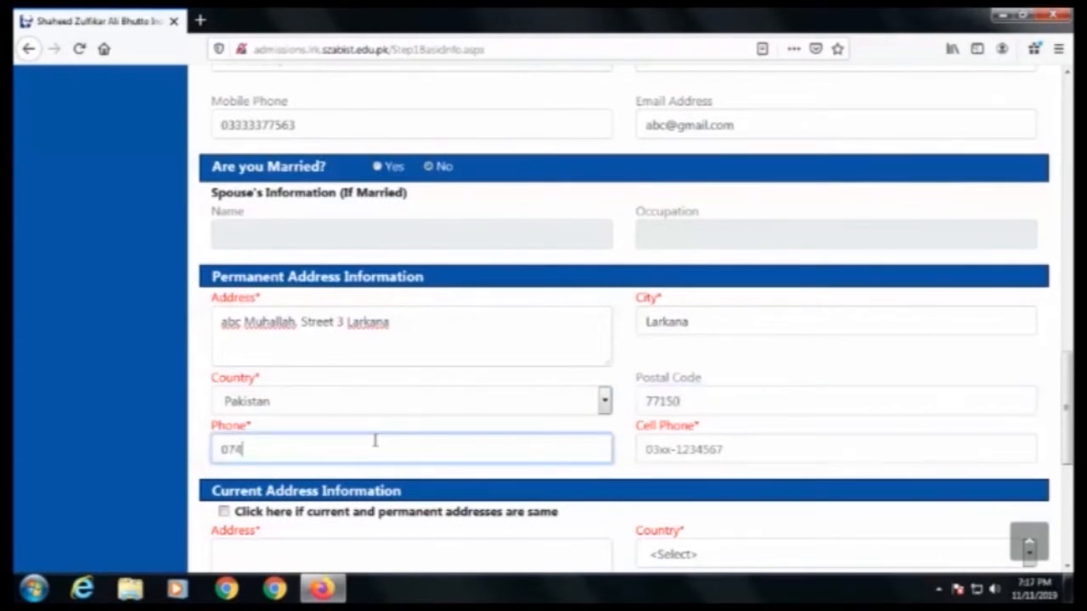
key("Tab")
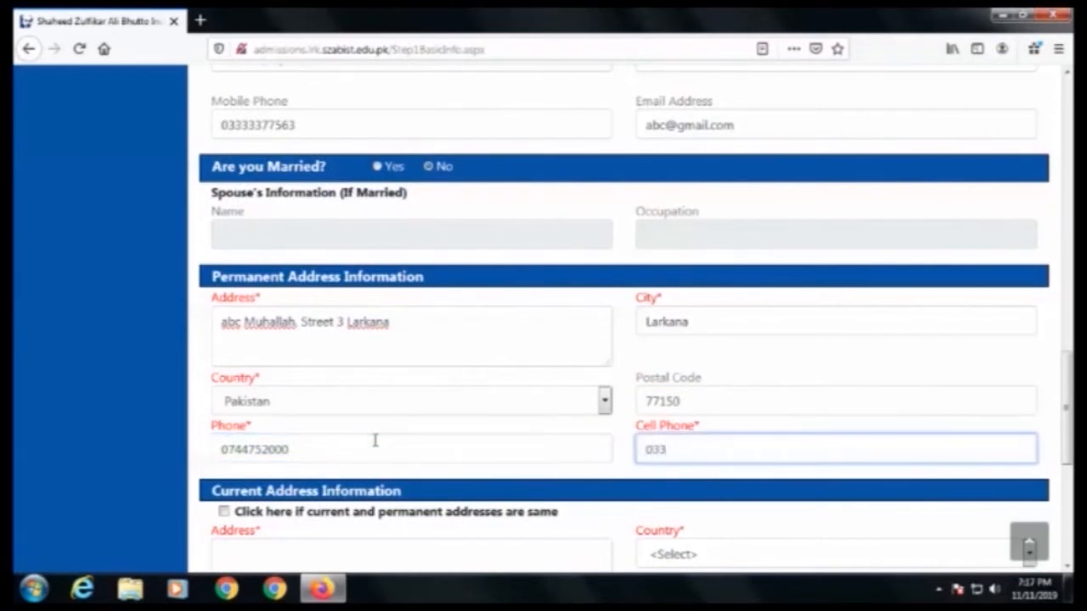
scroll(375, 440, "down", 2)
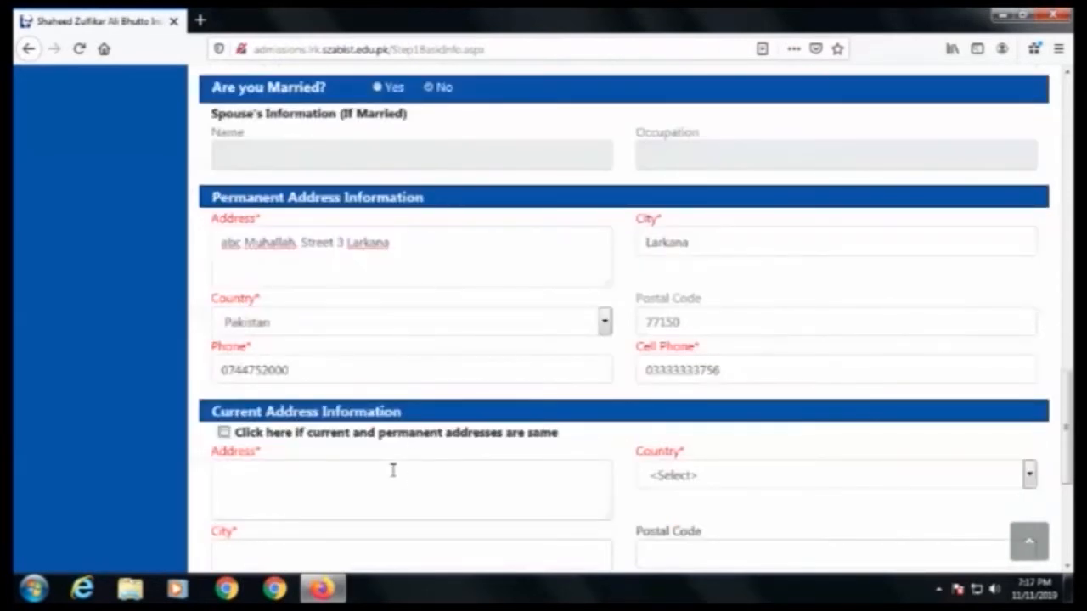
Make the current address the same as the permanent address.
left_click(225, 433)
scroll(291, 478, "down", 4)
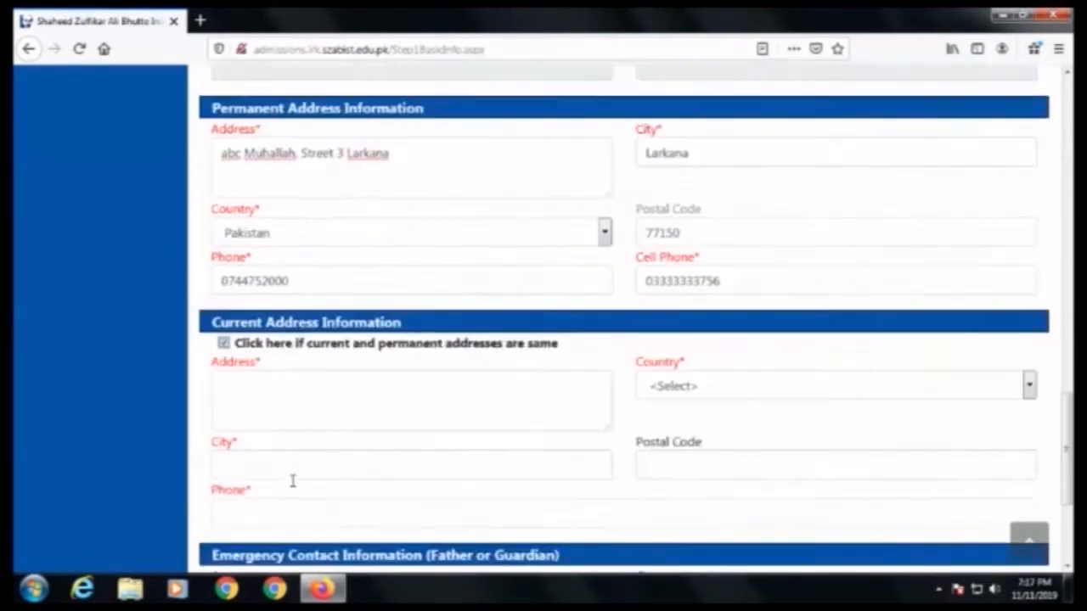
scroll(335, 413, "down", 3)
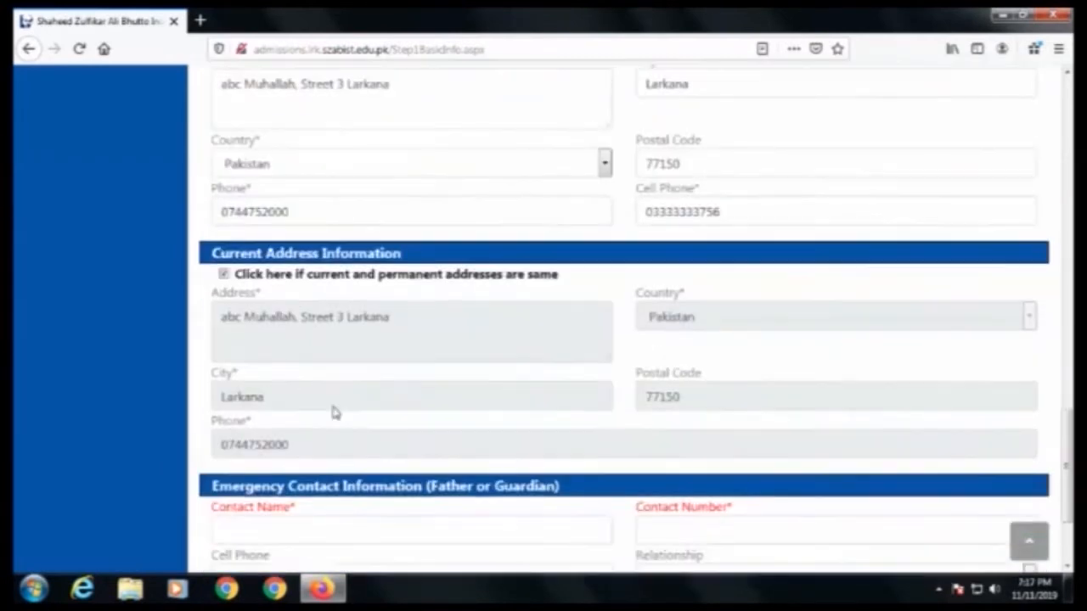
scroll(330, 425, "down", 3)
left_click_drag(210, 339, 567, 341)
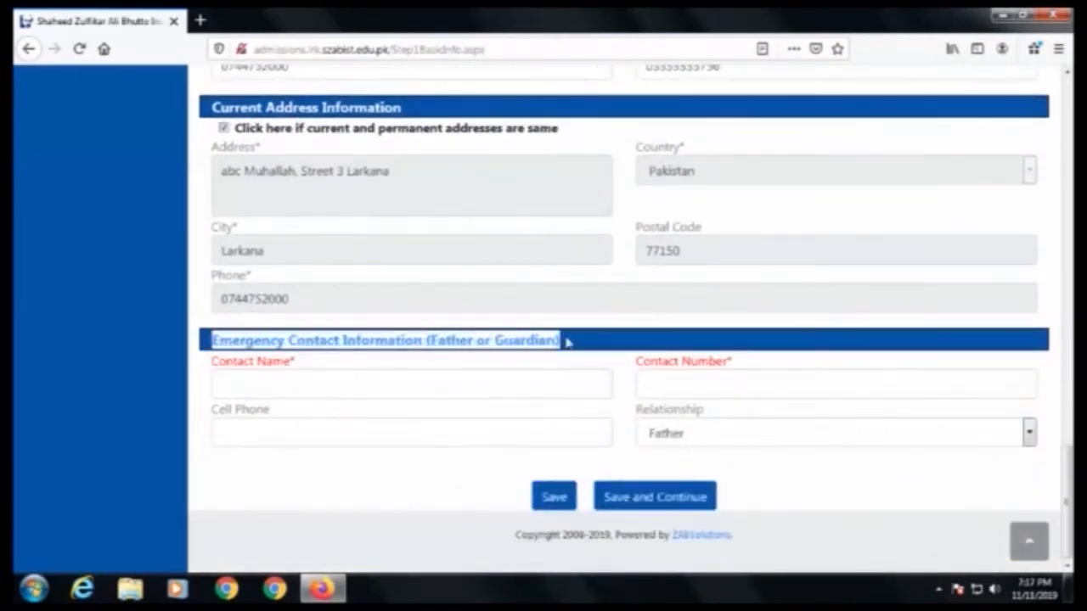
Add a brother as emergency contact with contact and cell numbers, then save and continue.
left_click(258, 390)
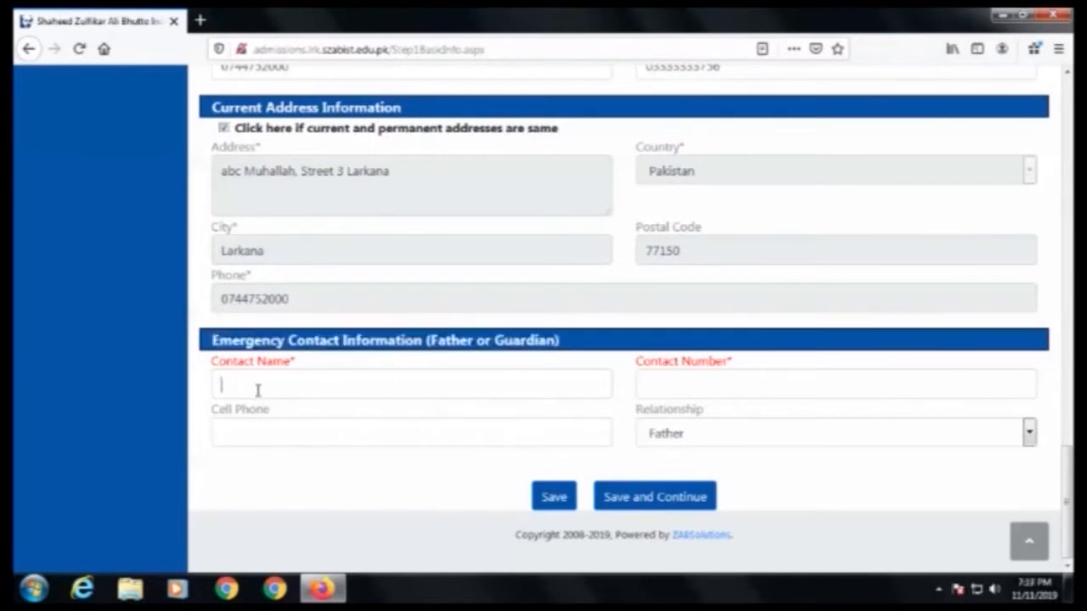
type("Soor")
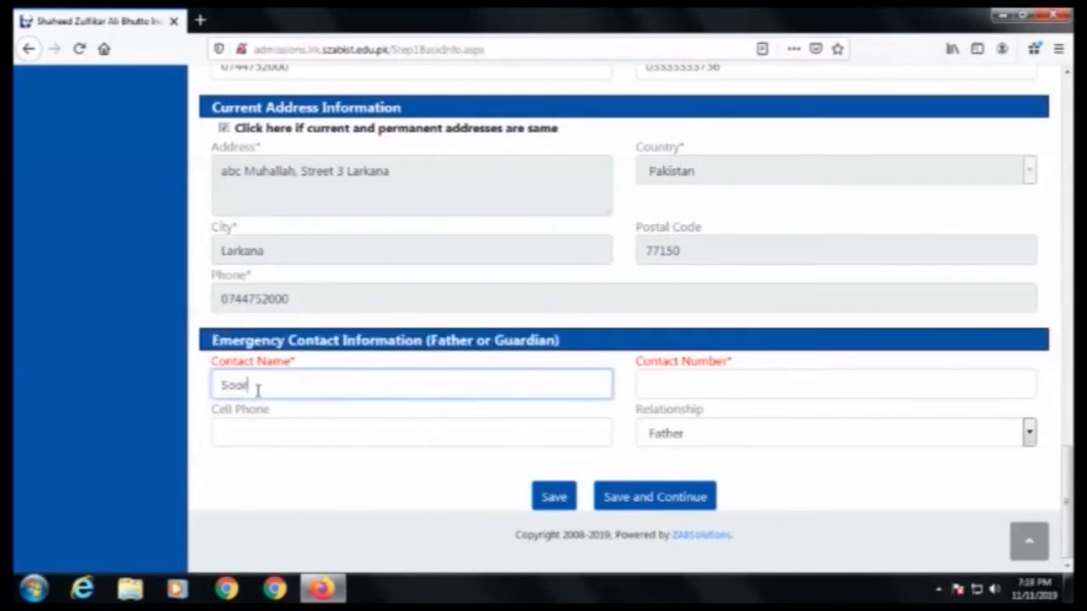
type("aj")
key("Tab")
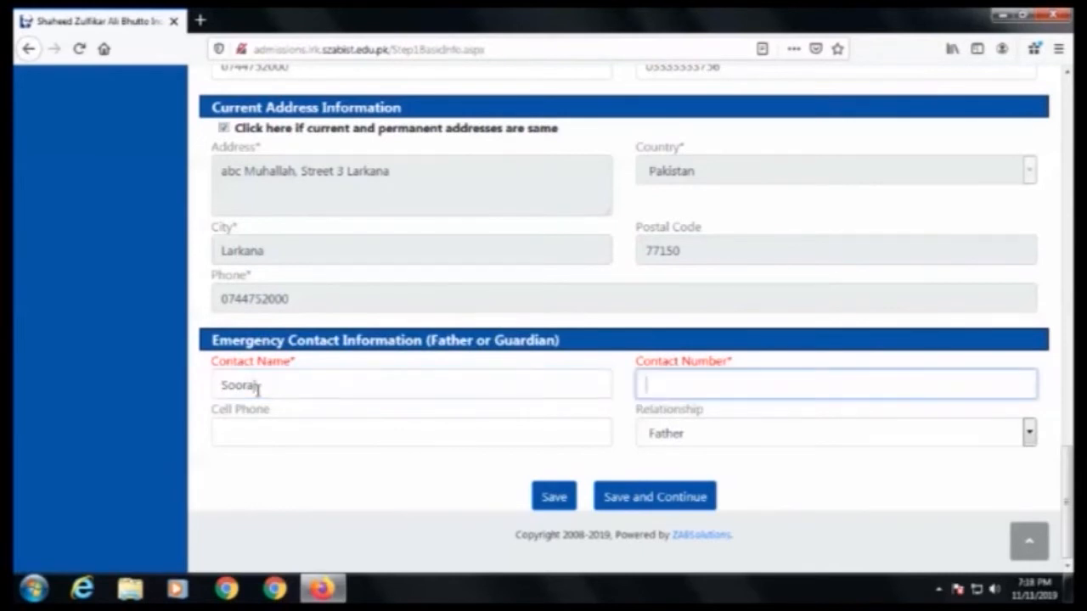
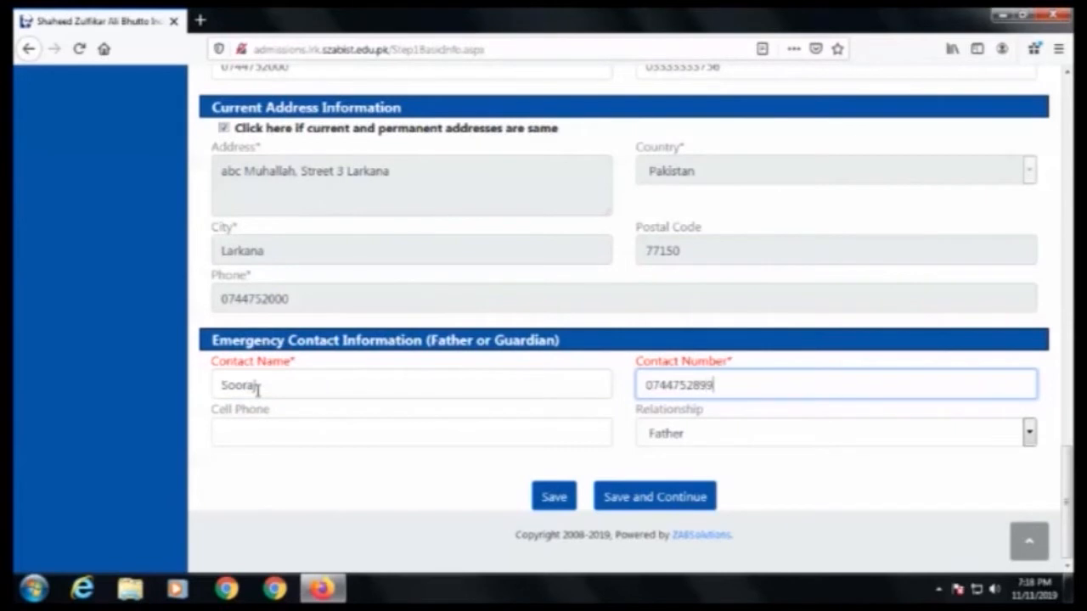
left_click(306, 434)
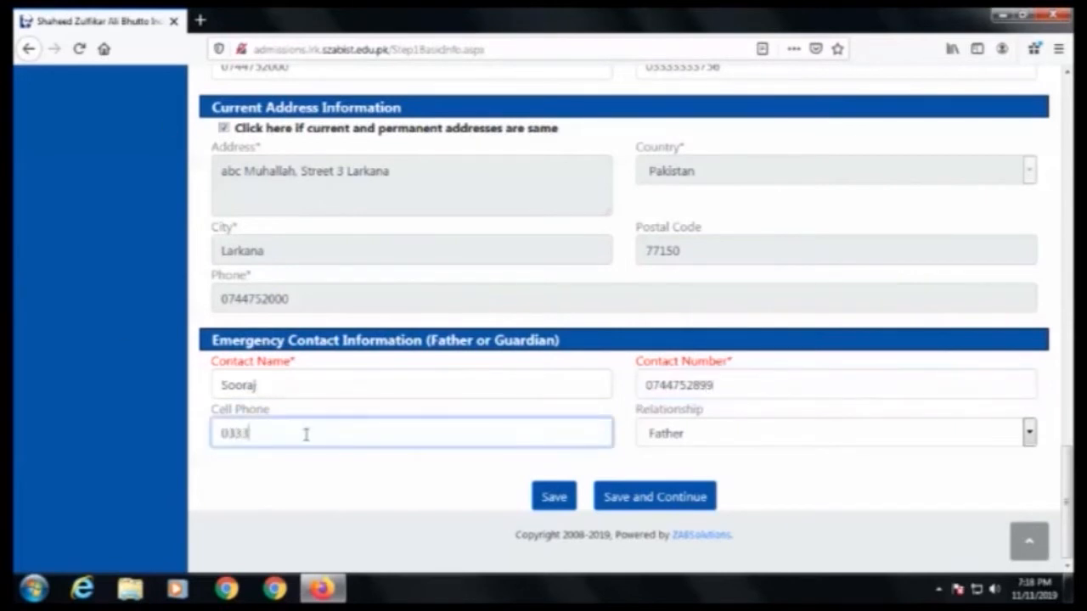
left_click(701, 438)
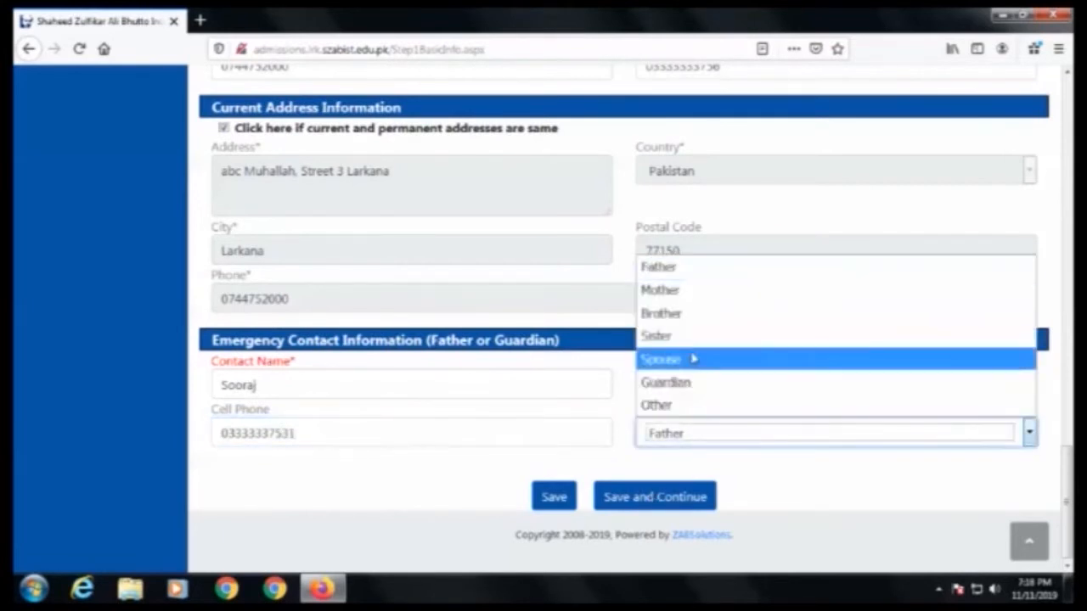
left_click(690, 314)
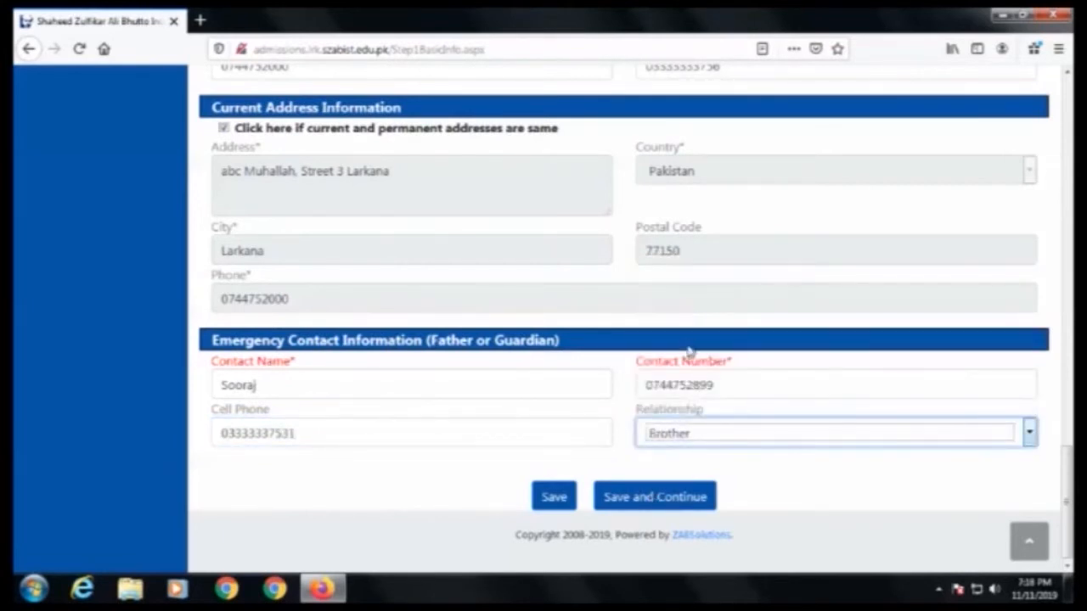
left_click(638, 499)
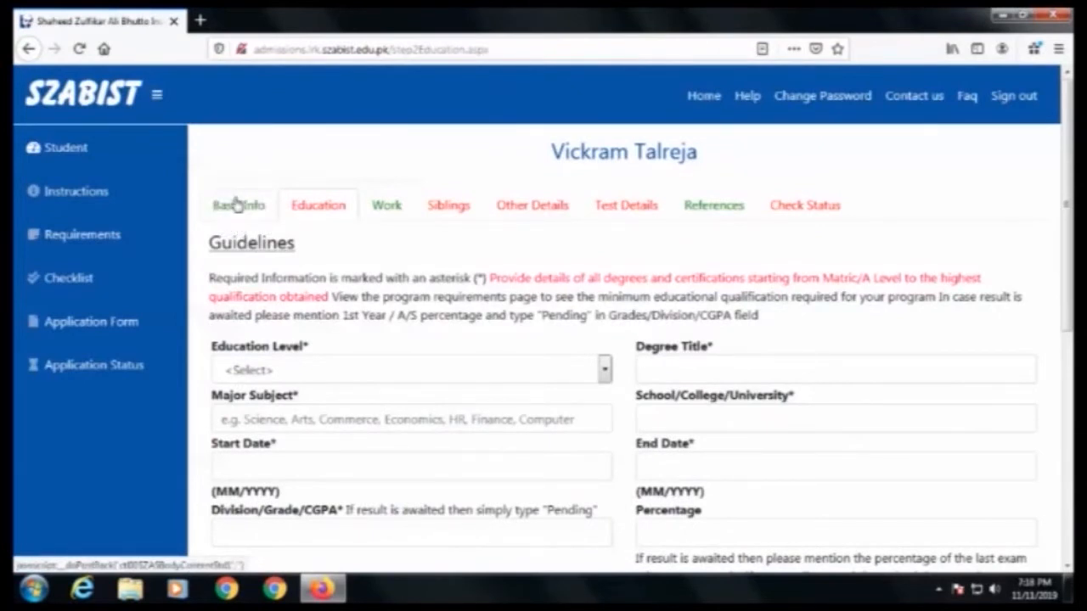
scroll(327, 331, "down", 1)
scroll(345, 211, "up", 1)
left_click(332, 369)
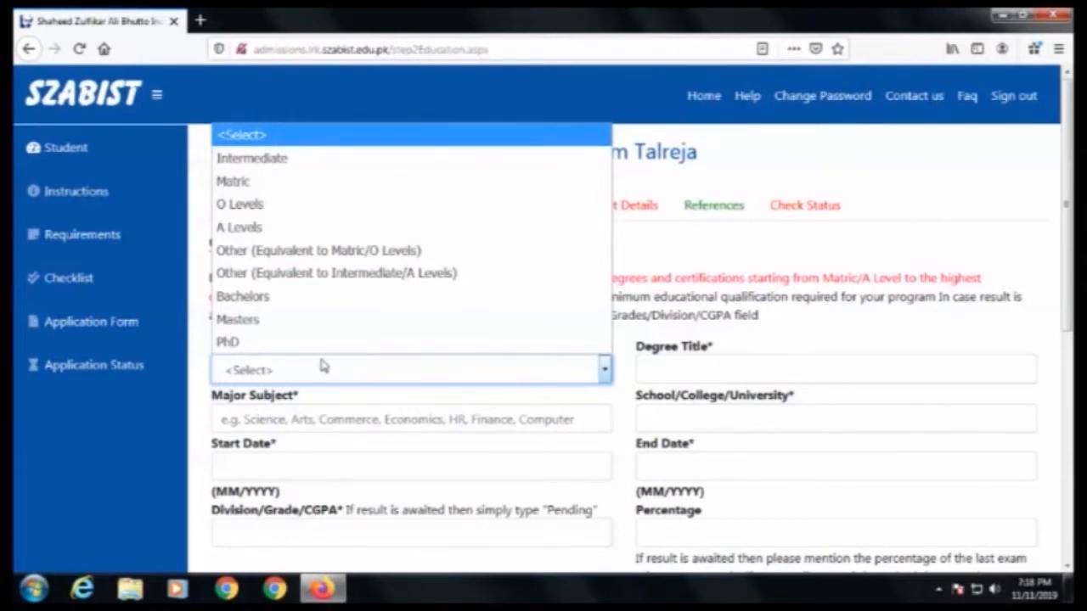
Add an Intermediate HSC entry in Commerce at Govt. Collage Larkana.
left_click(369, 401)
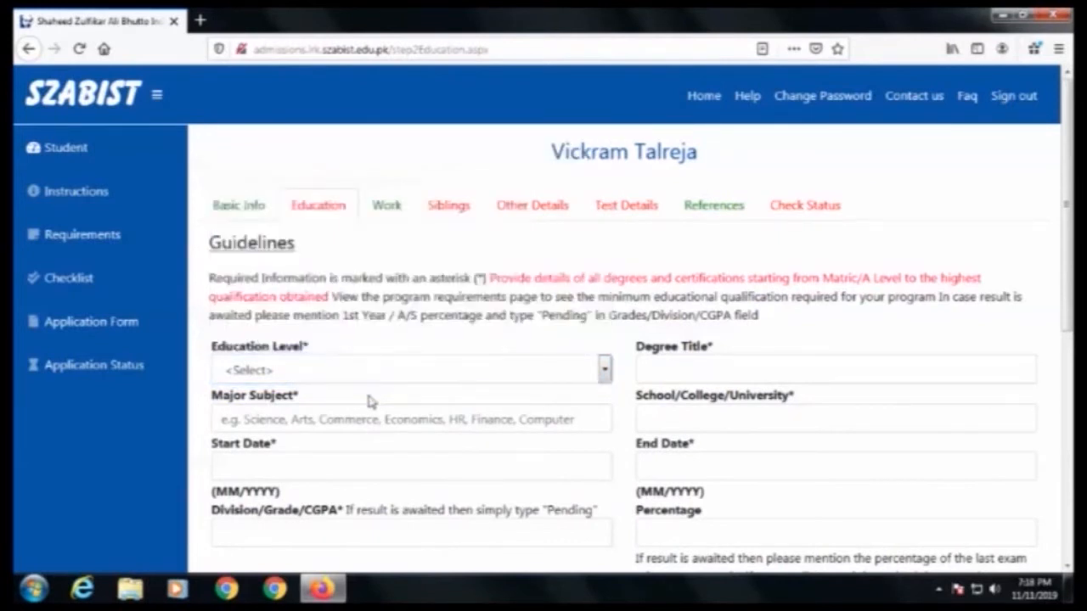
left_click(367, 371)
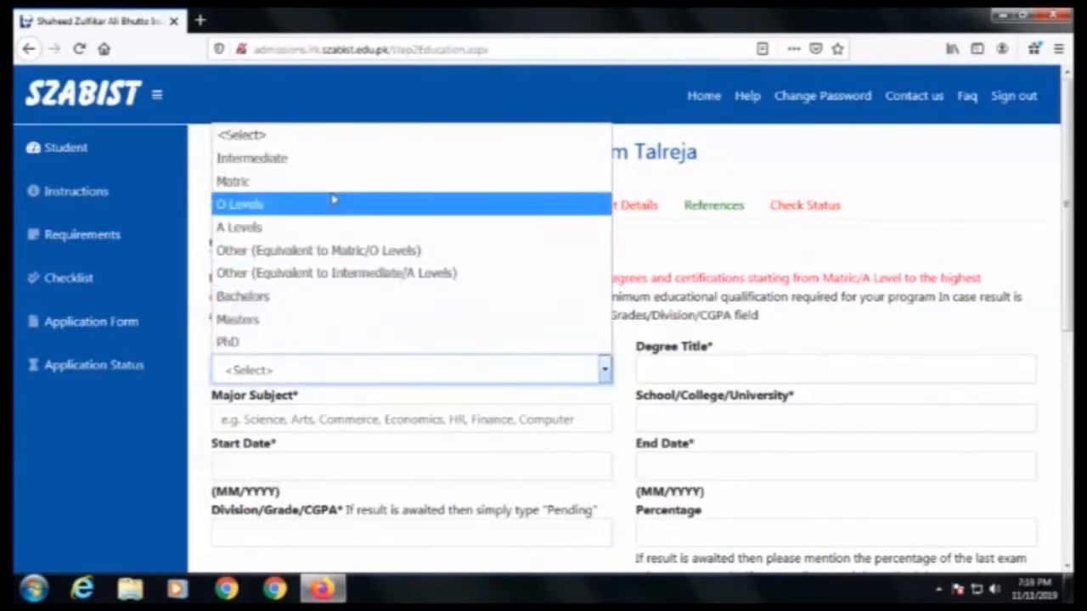
left_click(323, 159)
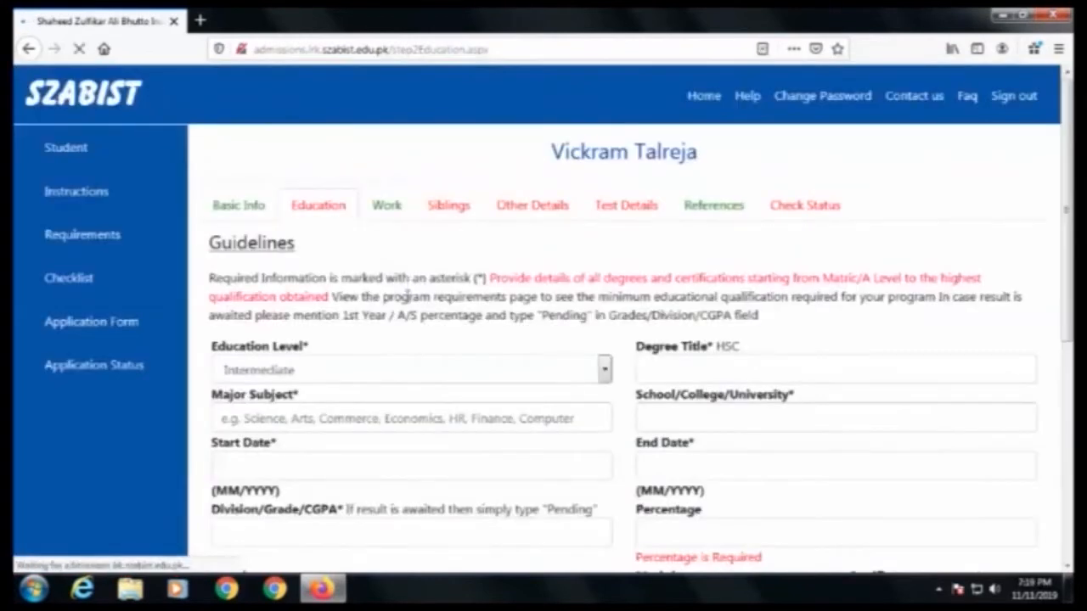
left_click(727, 366)
type("HSC")
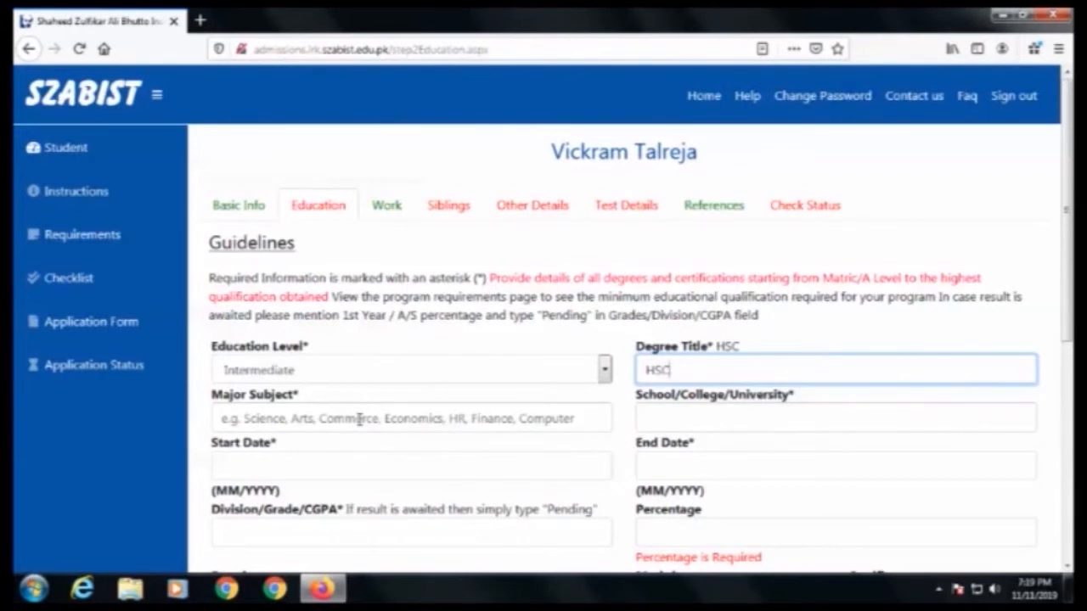
left_click(301, 424)
type("C")
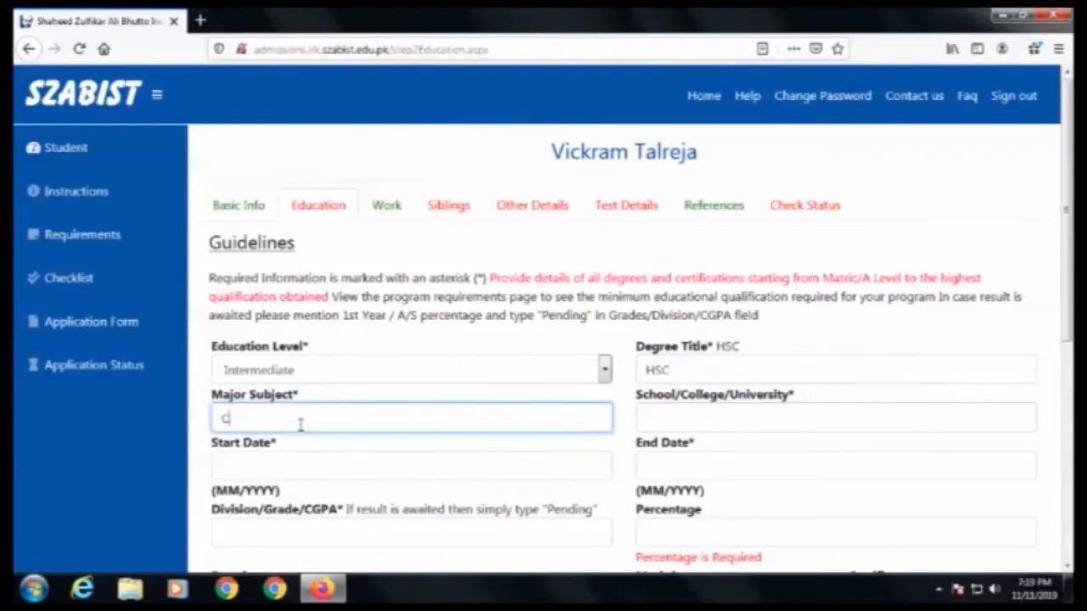
type("ommerce")
key("Tab")
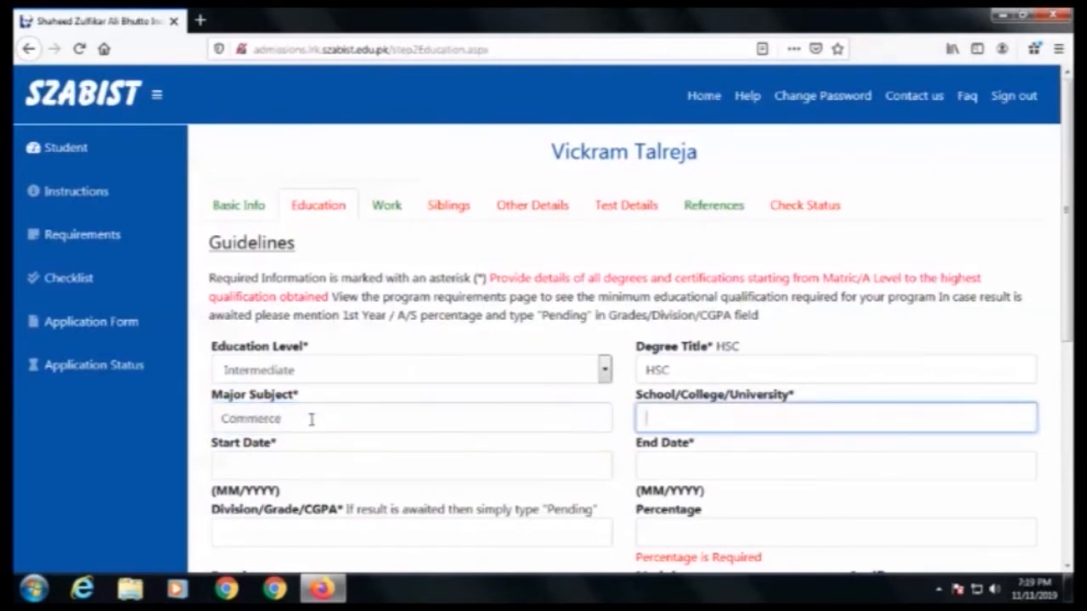
type("Govt. Collage Larkana")
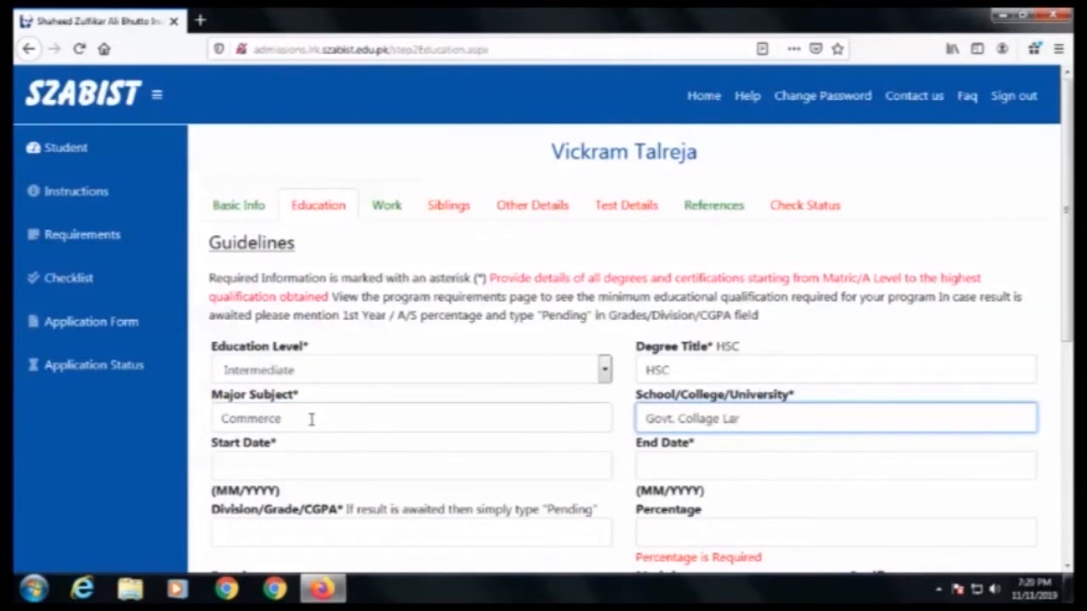
Set the dates 5/2014 to 5/2016, grade A and percentage 70.
left_click(276, 460)
type("5")
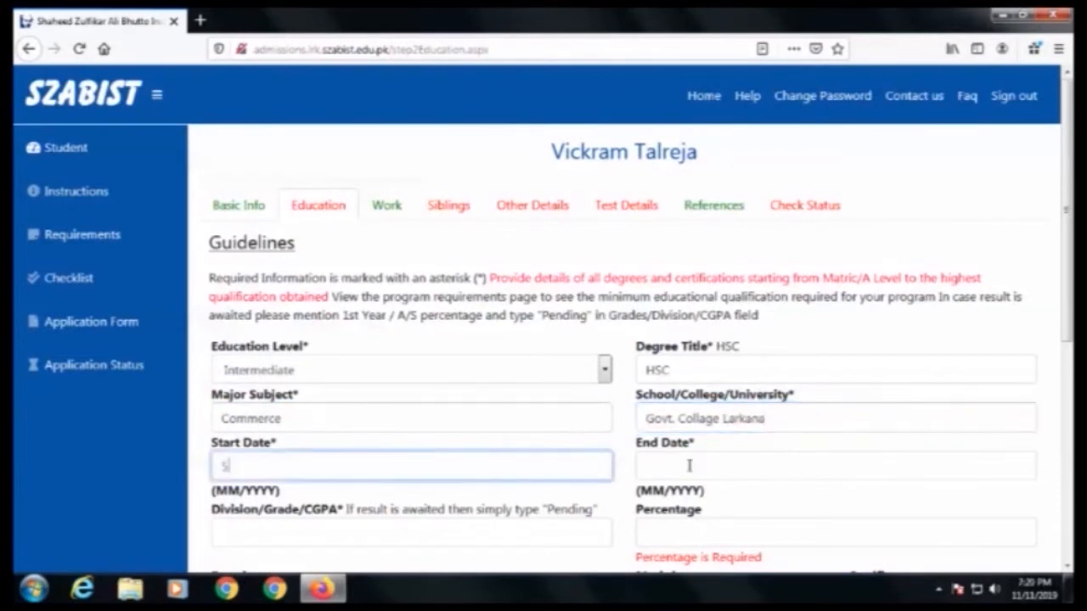
type("/2014")
left_click(690, 465)
type("5/2016")
left_click(415, 533)
scroll(415, 485, "down", 3)
type("A")
key("Tab")
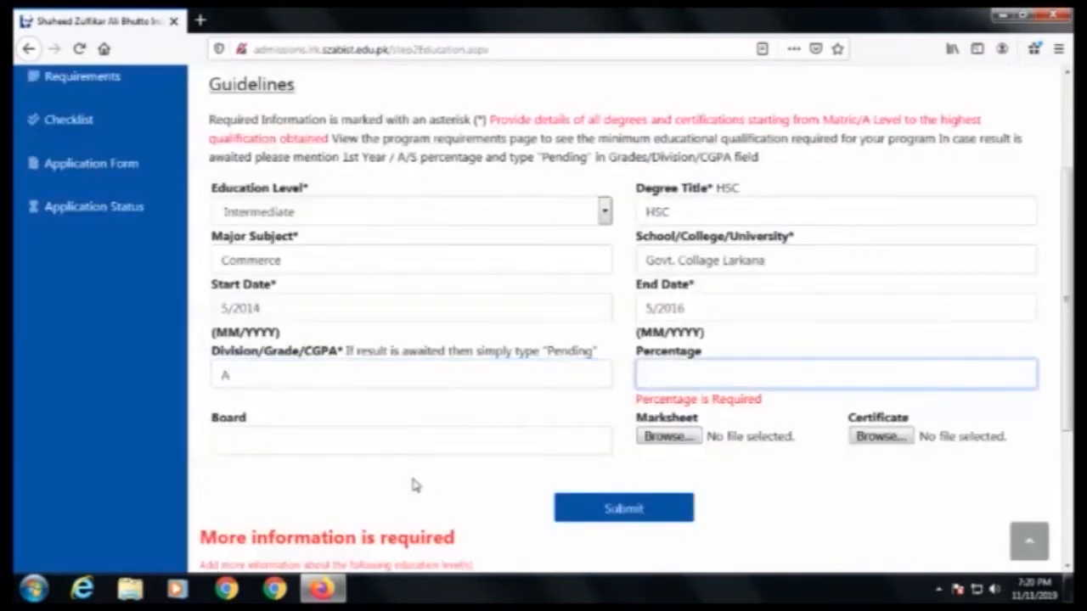
type("70")
Enter board BISE Larkana, correcting its capitalization, and submit the education entry.
left_click(358, 445)
type("BISE LArkana")
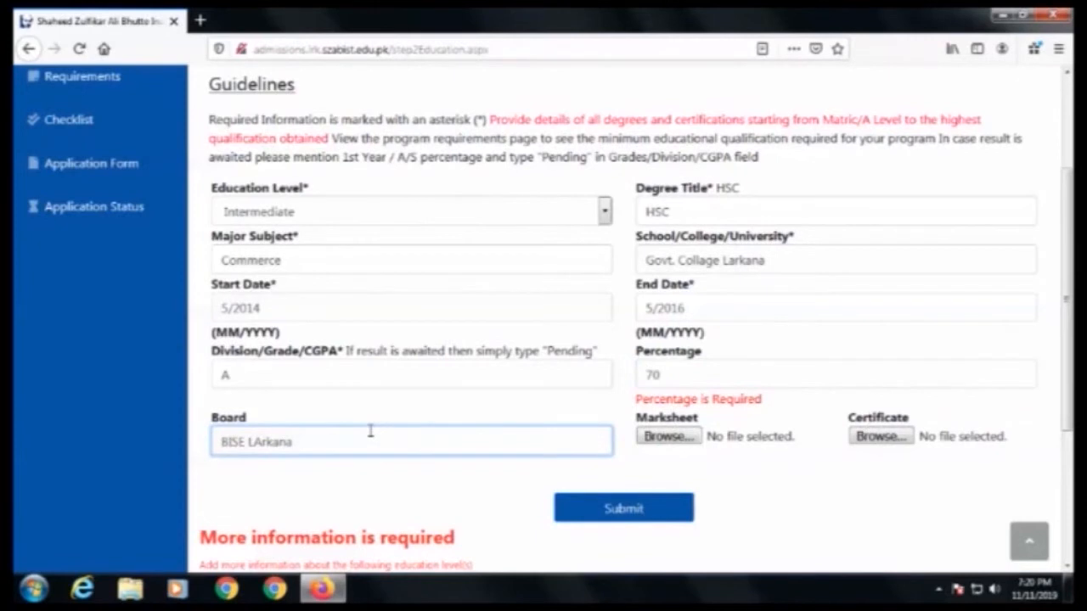
left_click(259, 441)
key("BackSpace")
type("a")
left_click(613, 509)
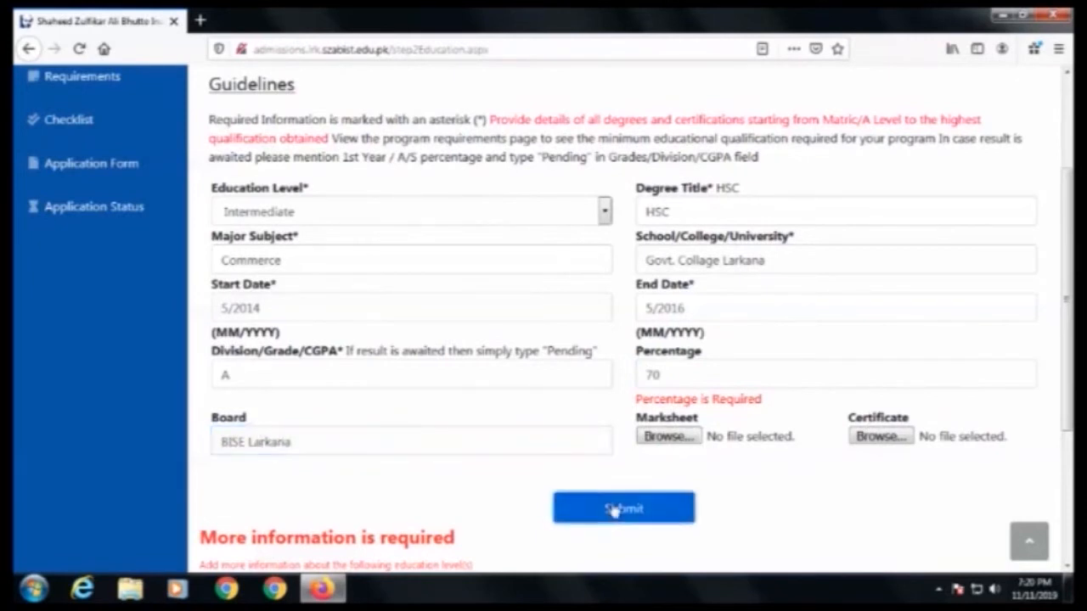
Edit the Intermediate record to grade A1 and percentage 80, then update it.
scroll(379, 388, "down", 2)
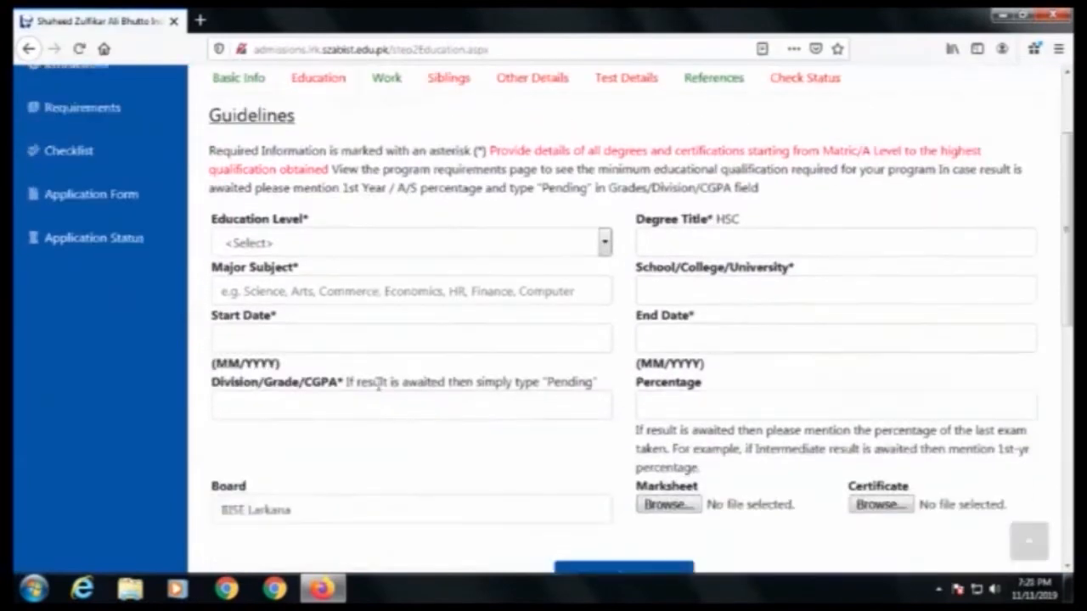
scroll(379, 384, "down", 7)
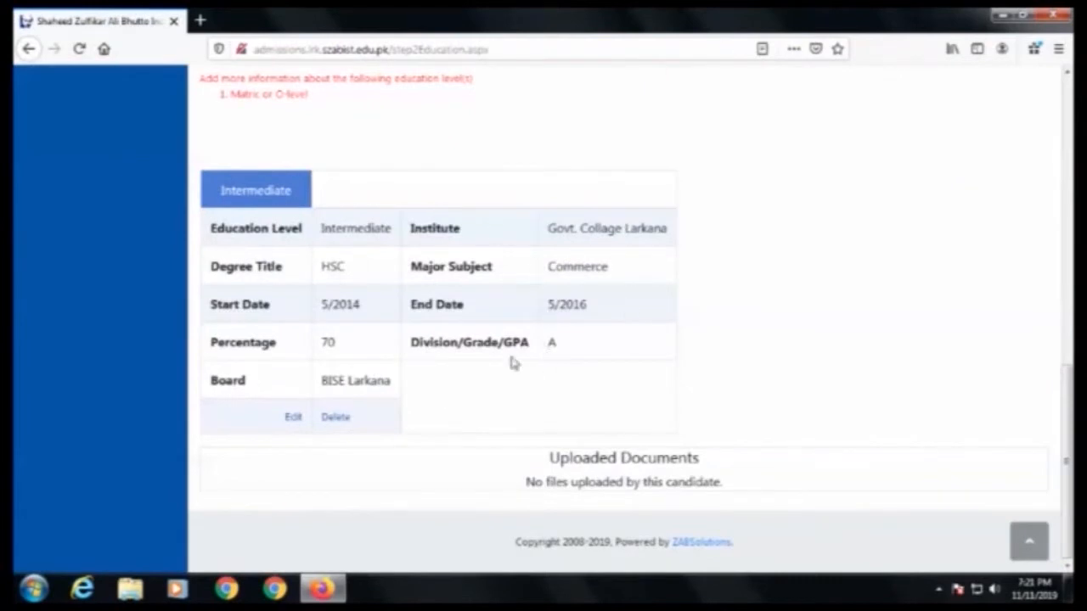
left_click(293, 420)
scroll(562, 427, "down", 1)
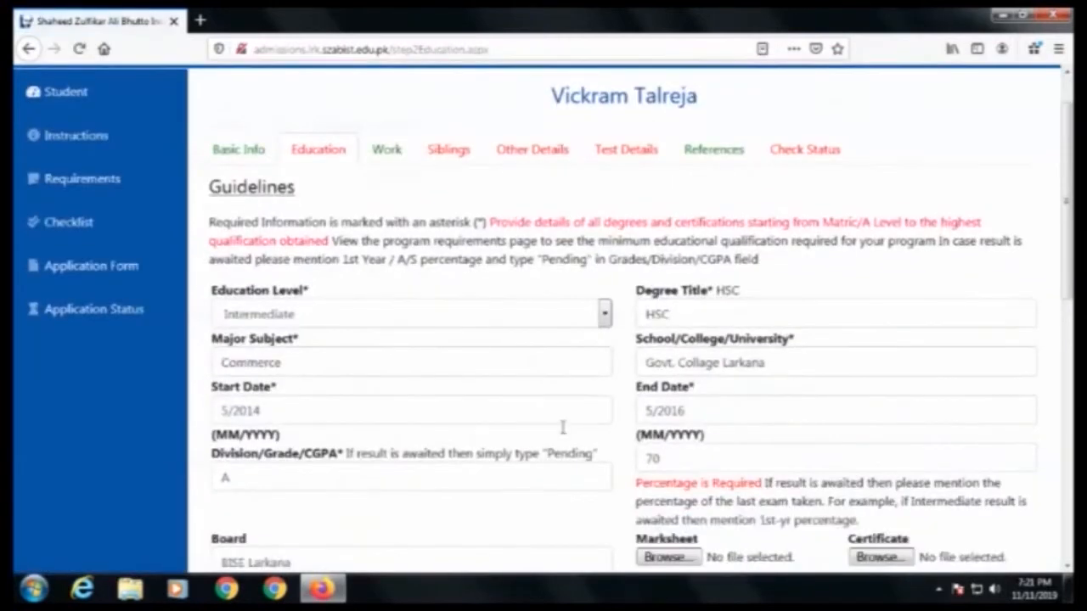
scroll(562, 427, "down", 2)
left_click(273, 376)
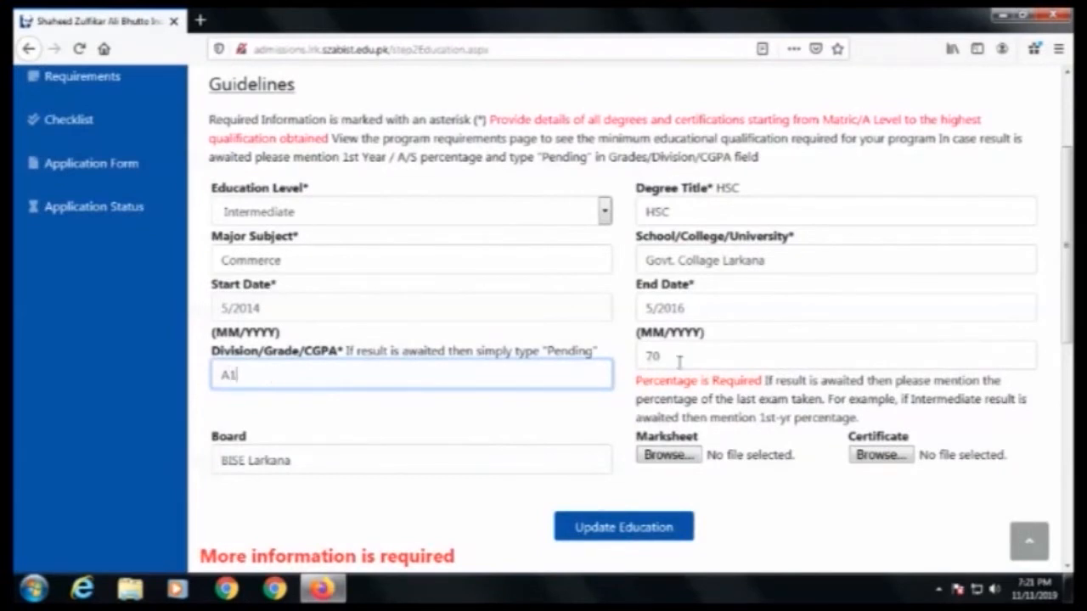
left_click(650, 357)
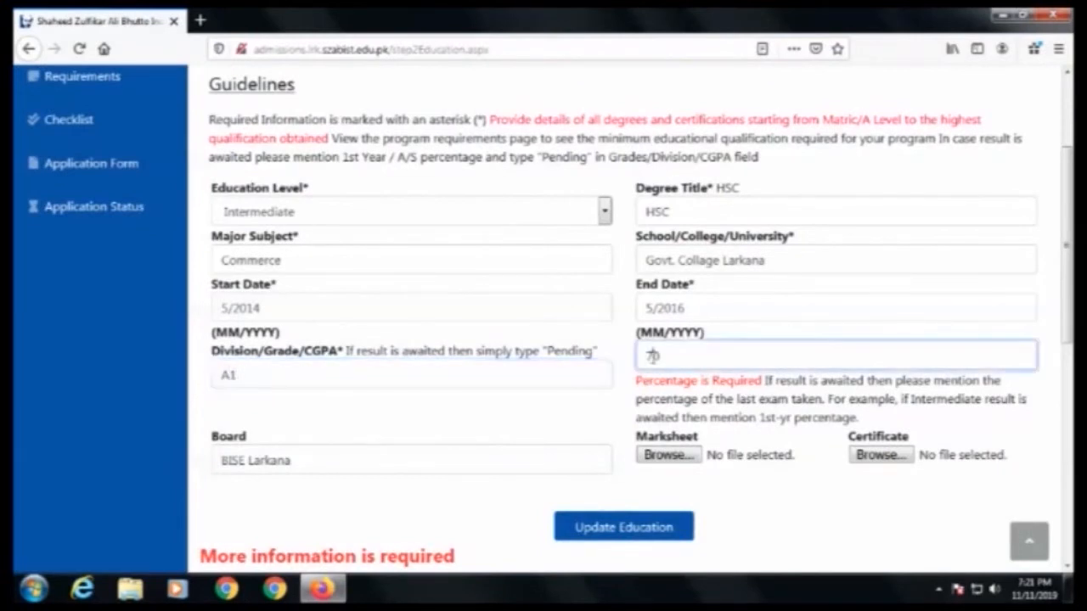
key("BackSpace")
key("BackSpace")
type("80")
left_click(626, 528)
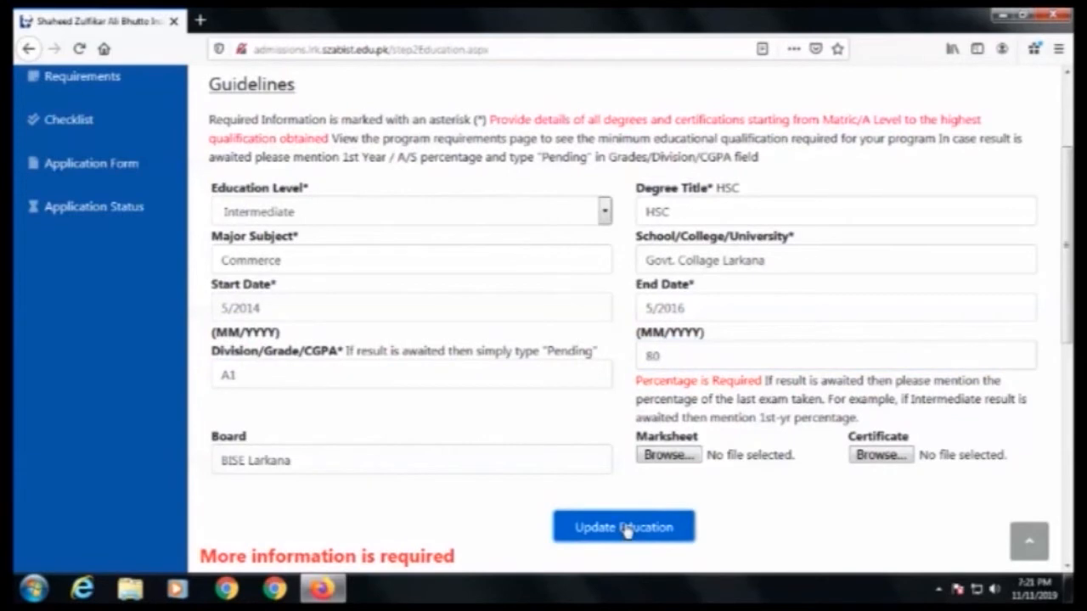
Choose Matric as the education level and enter degree SSC, major Science and Govt. Collage Larkana.
scroll(381, 478, "down", 8)
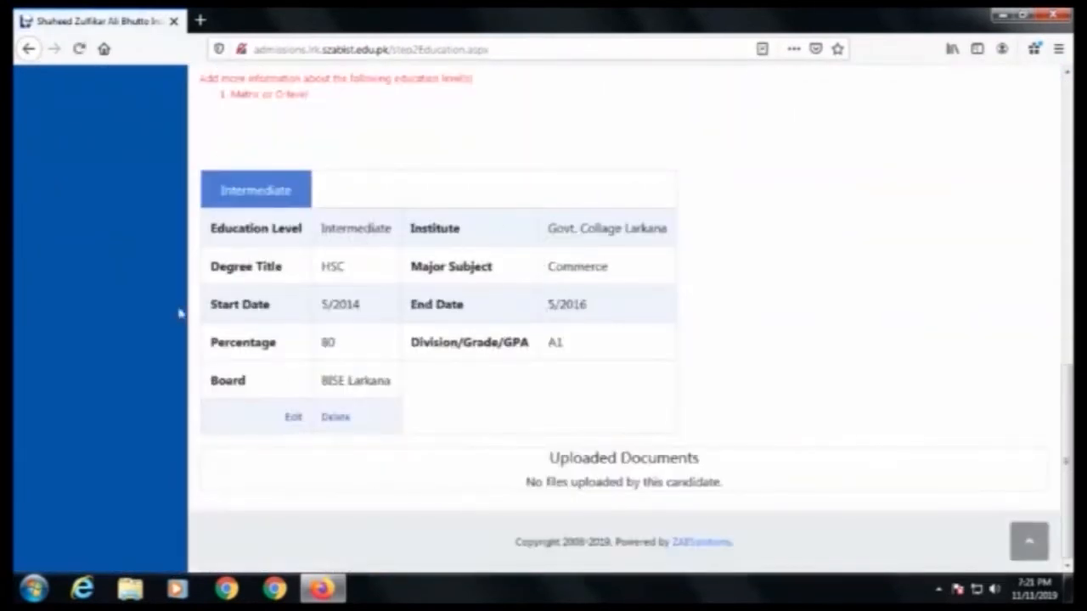
scroll(366, 376, "up", 10)
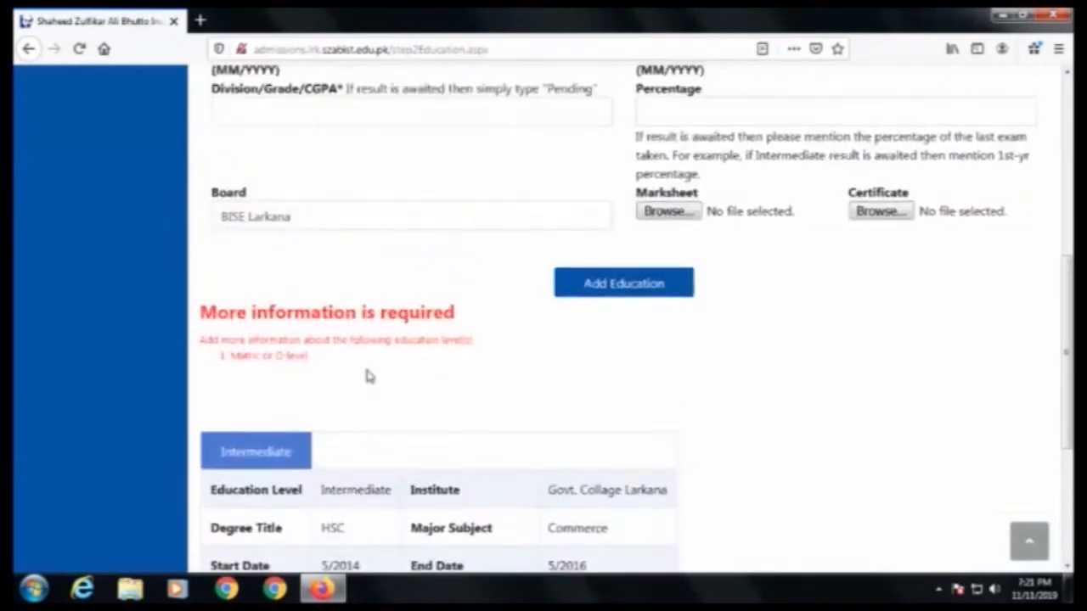
left_click(304, 377)
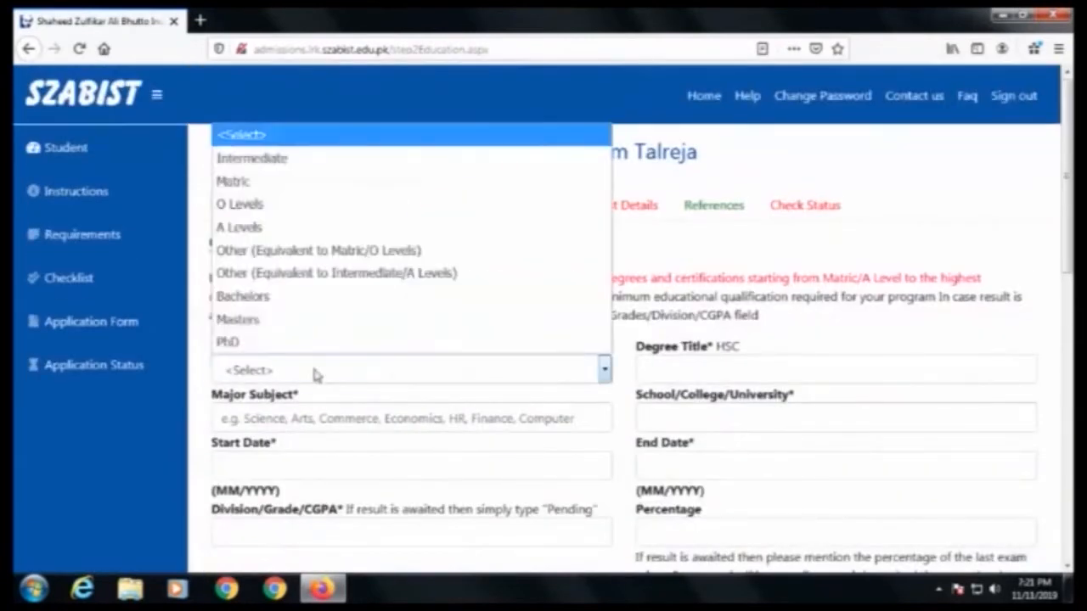
left_click(286, 181)
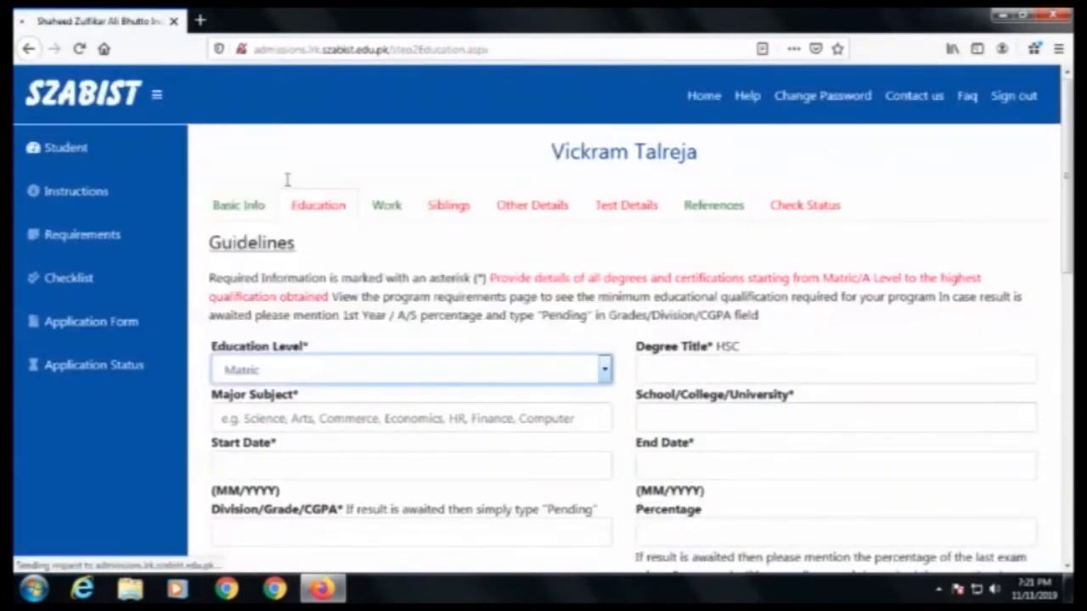
left_click(694, 370)
type("SSC")
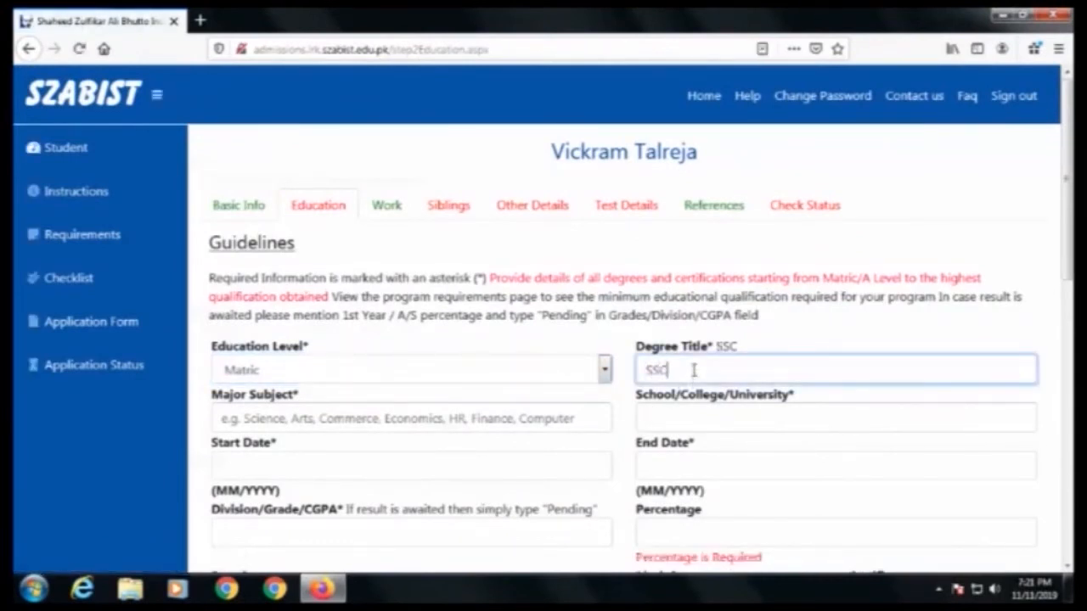
left_click(325, 418)
type("S")
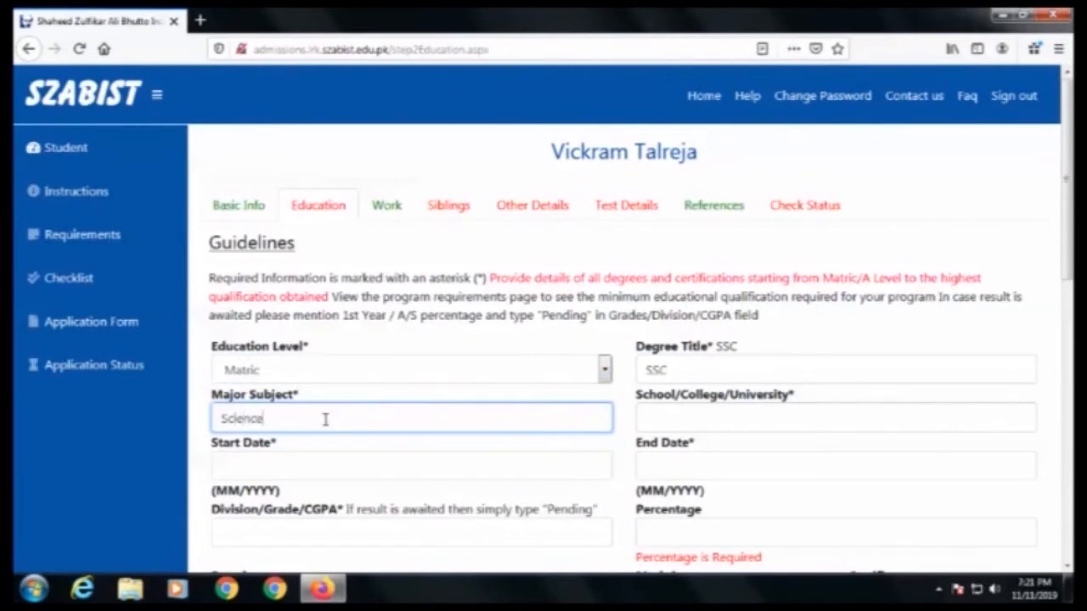
type("cience")
left_click(687, 422)
type("G")
key("Down")
key("Return")
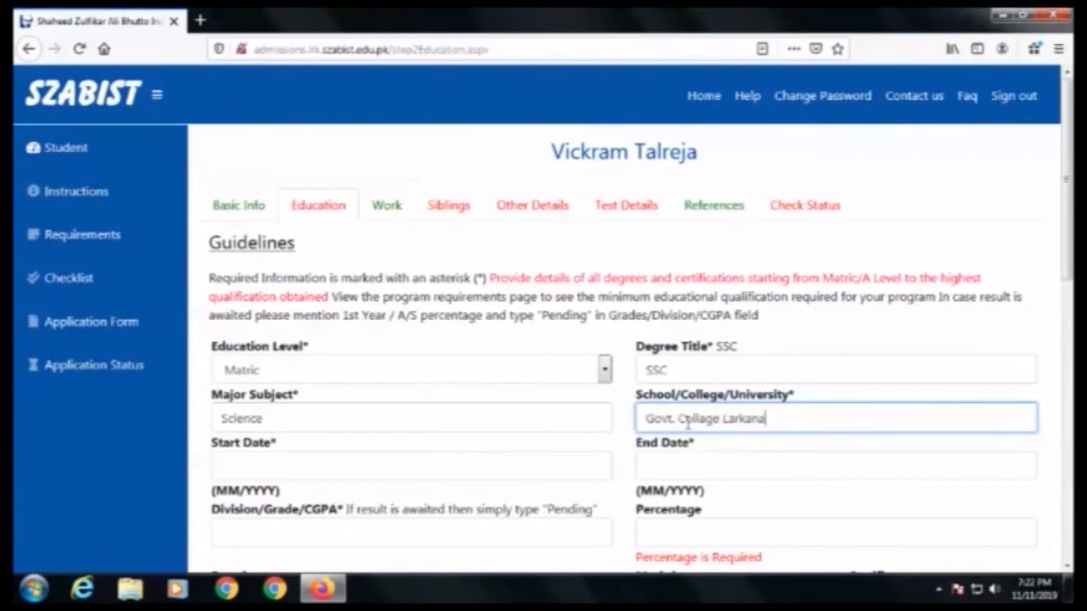
Enter start 4/2012, end 2014, grade A and percentage 77, then submit the Matric entry.
left_click(393, 467)
type("4/2012")
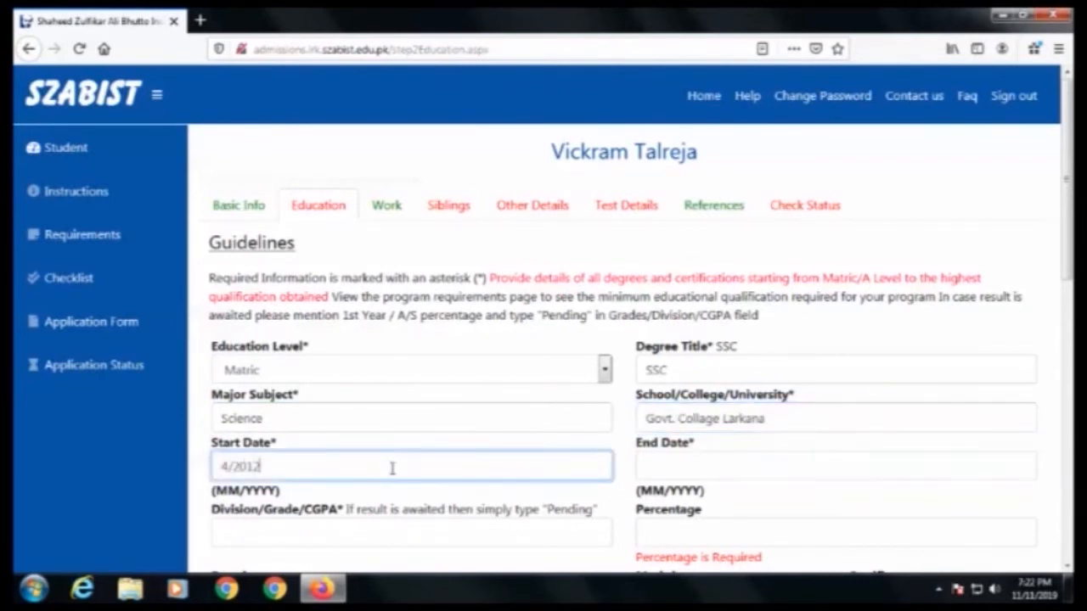
key("Tab")
type("2014")
key("Tab")
type("A")
scroll(358, 360, "down", 3)
left_click(704, 366)
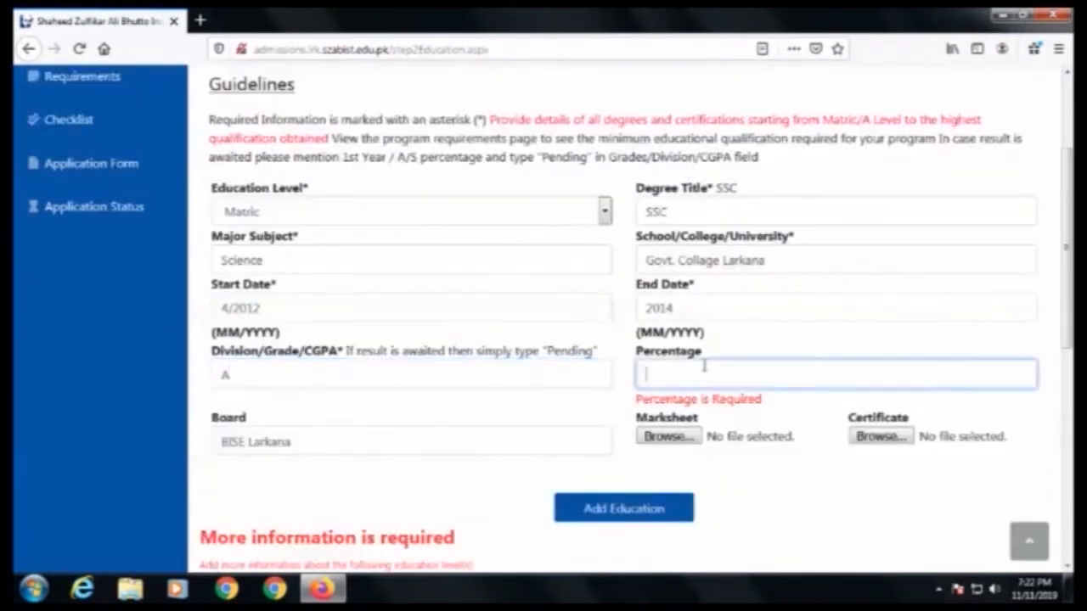
type("77")
left_click(613, 517)
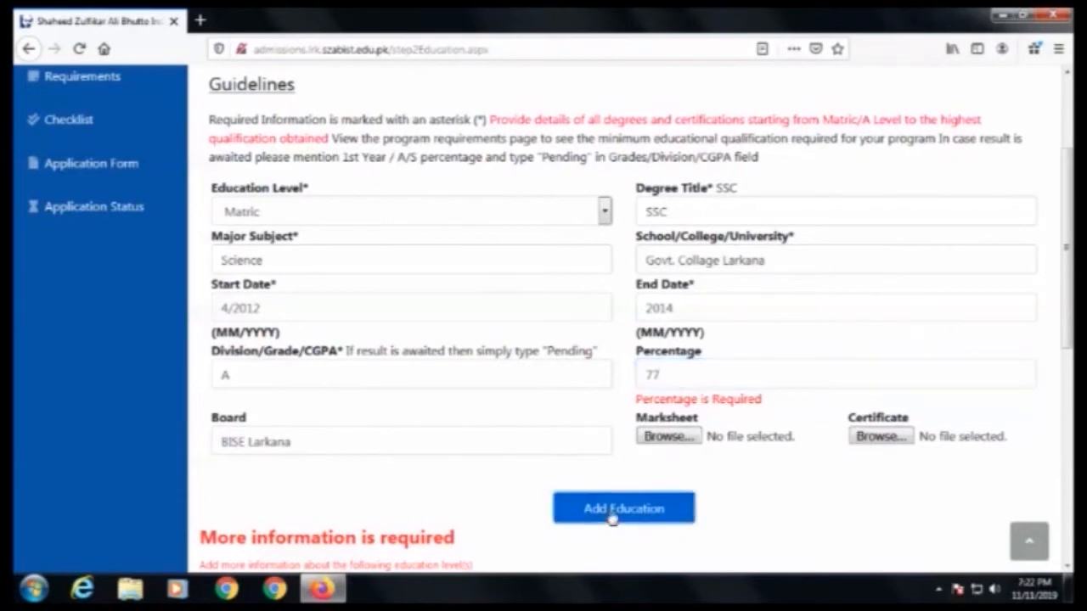
Open the Matric form and fill degree SSC, major Science and institute Govt. Collage Larkana from suggestions.
scroll(552, 451, "down", 6)
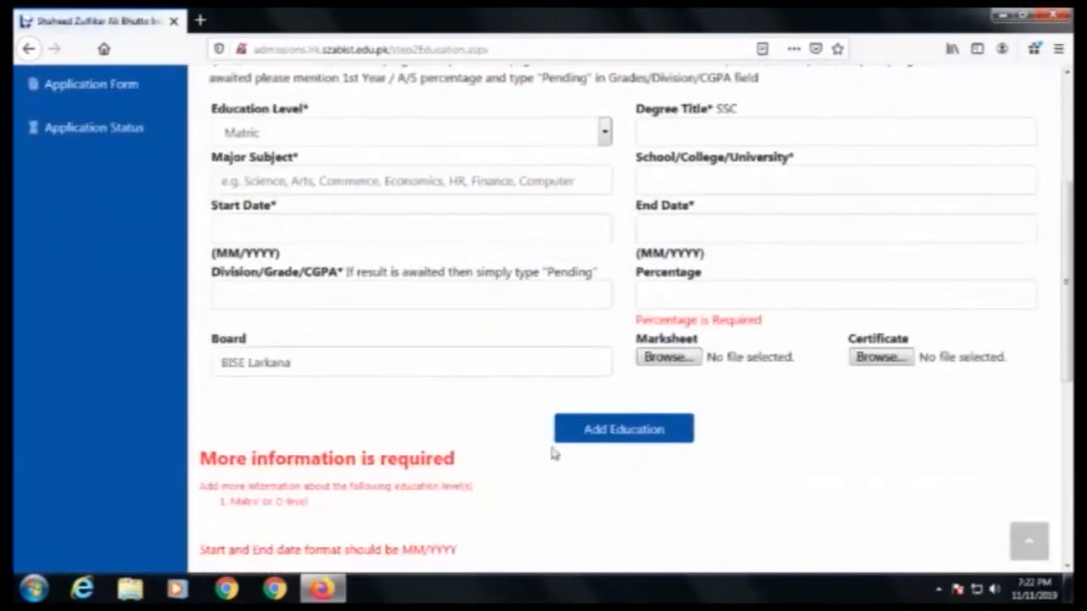
scroll(552, 450, "down", 1)
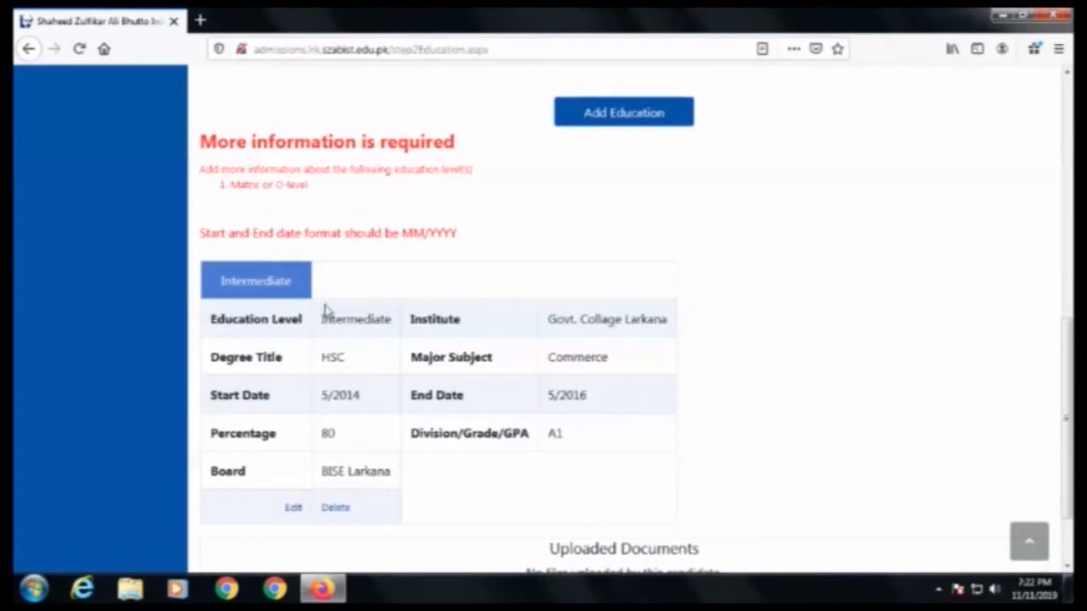
scroll(303, 412, "down", 1)
scroll(303, 412, "up", 3)
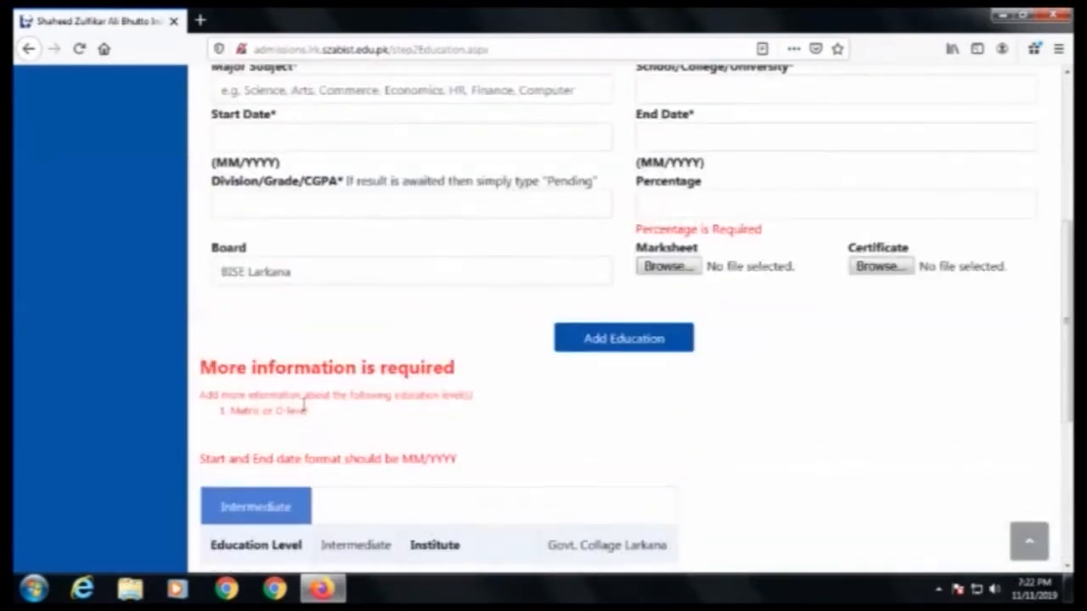
left_click(303, 410)
scroll(527, 444, "down", 2)
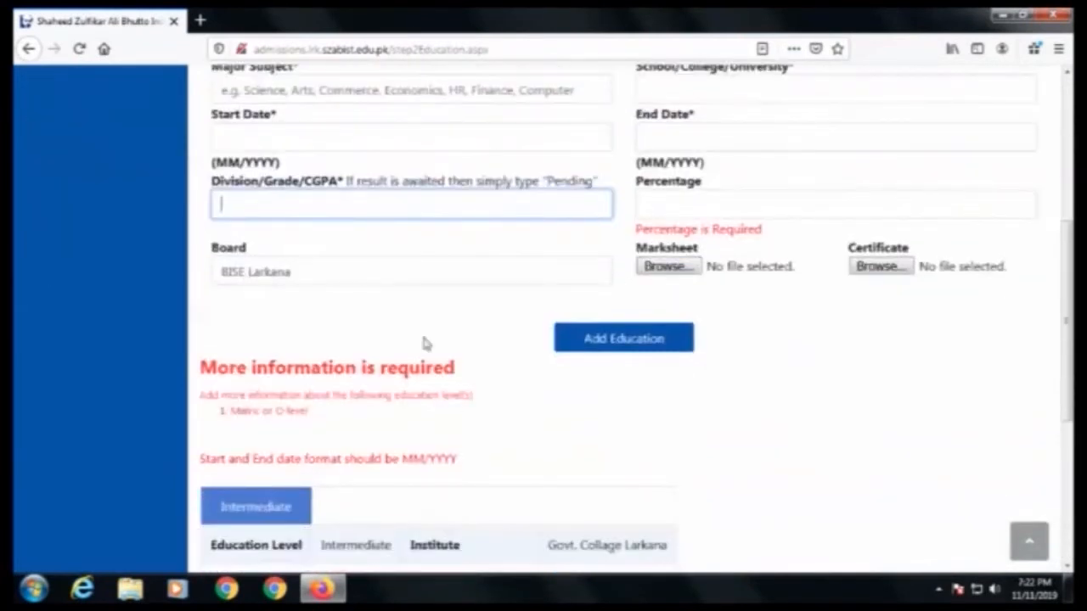
left_click_drag(762, 229, 636, 229)
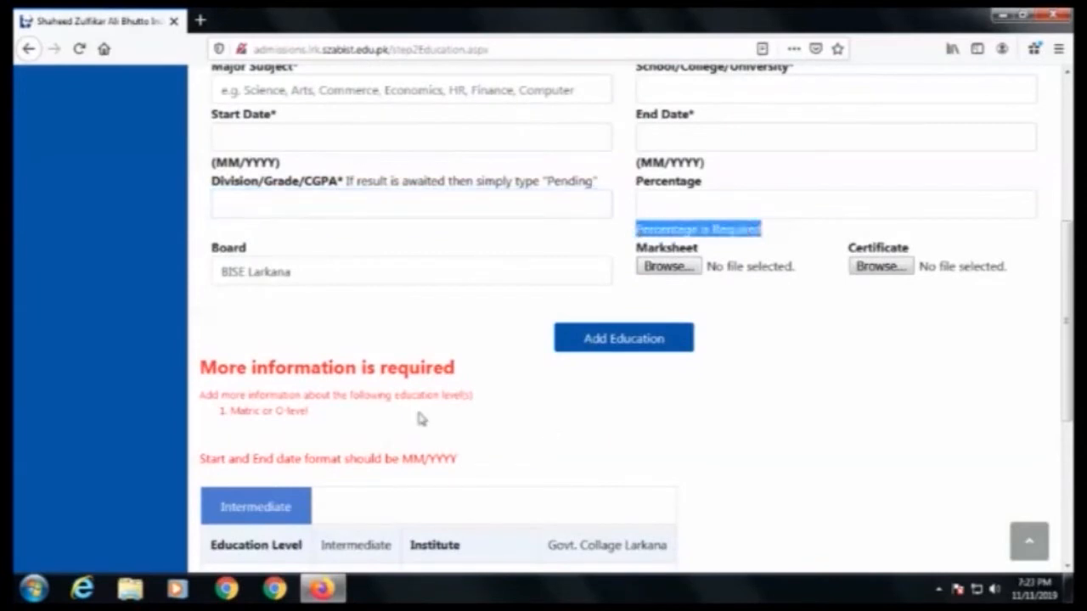
scroll(420, 417, "up", 3)
double_click(674, 261)
left_click(662, 298)
double_click(322, 326)
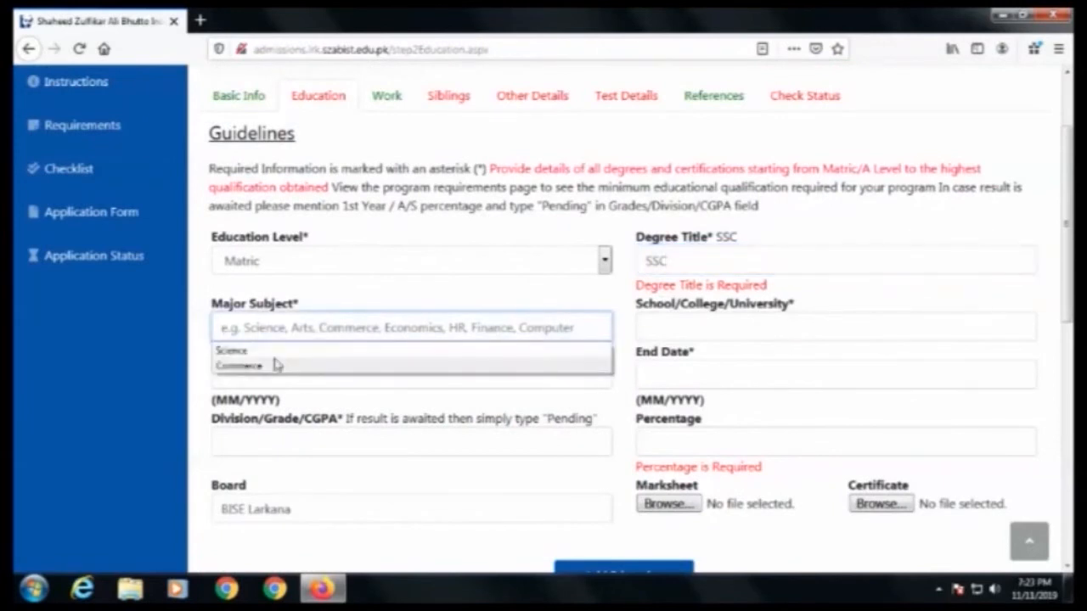
left_click(275, 352)
double_click(725, 316)
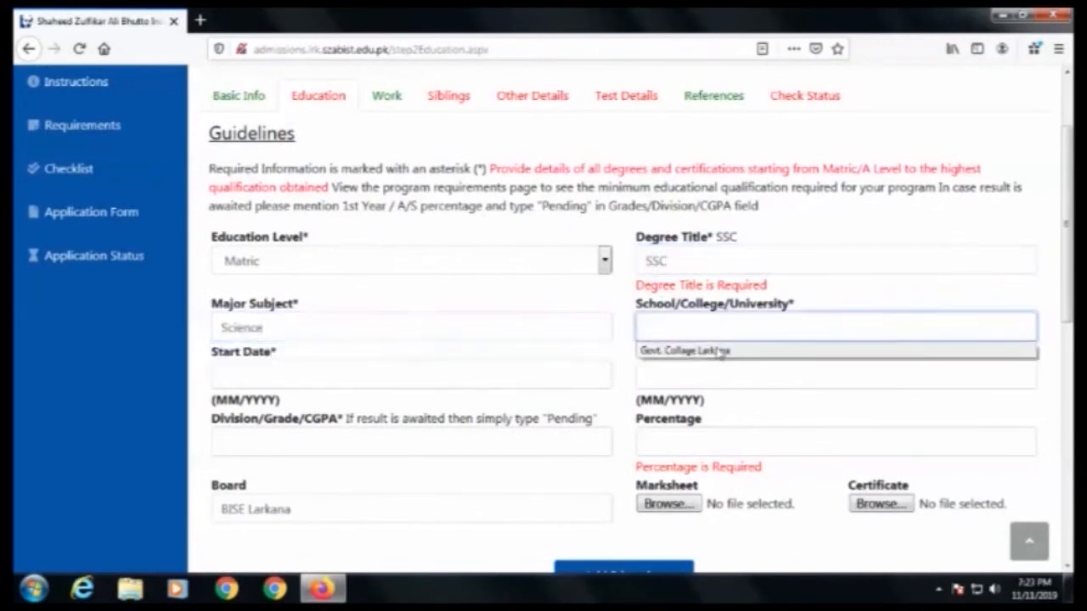
left_click(679, 350)
Set dates 4/2012 to 4/2014, grade A and percentage 77, and save the Matric record.
left_click(328, 371)
left_click(327, 372)
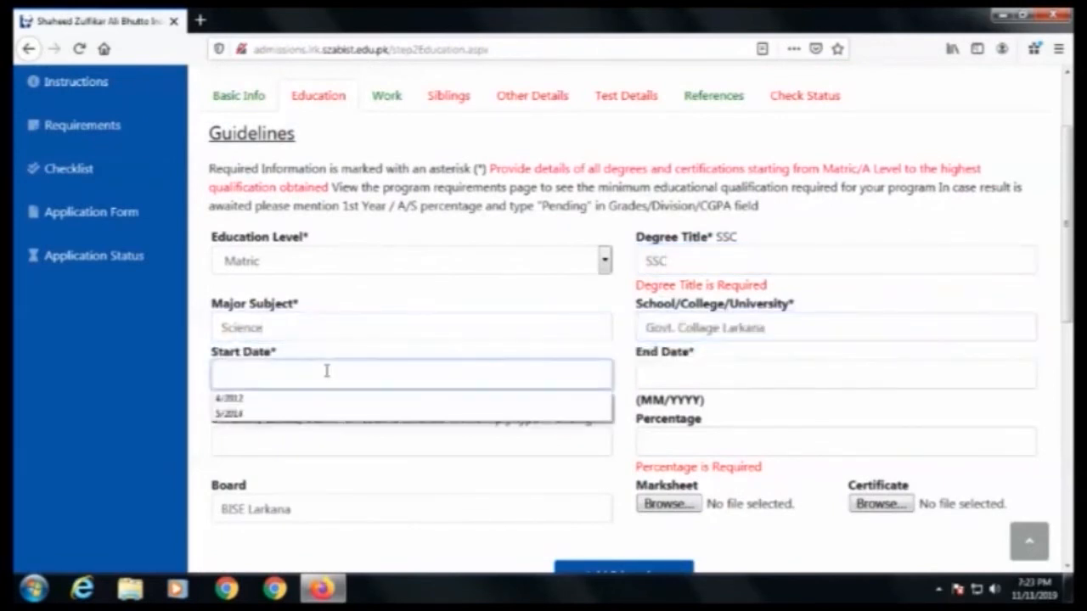
left_click(310, 412)
left_click(662, 383)
left_click(663, 397)
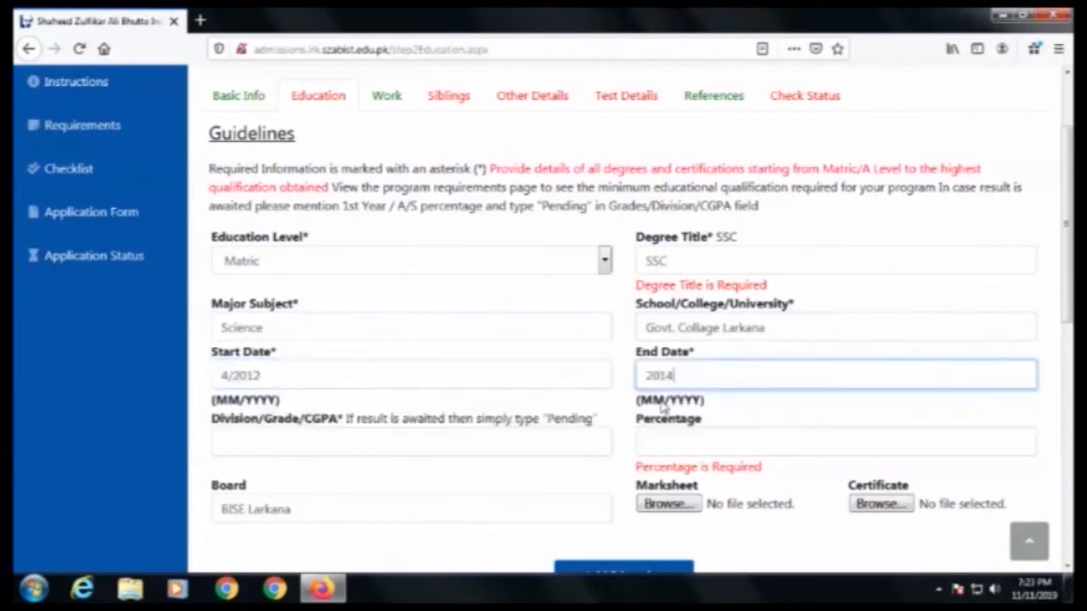
left_click(349, 442)
type("A")
left_click(721, 442)
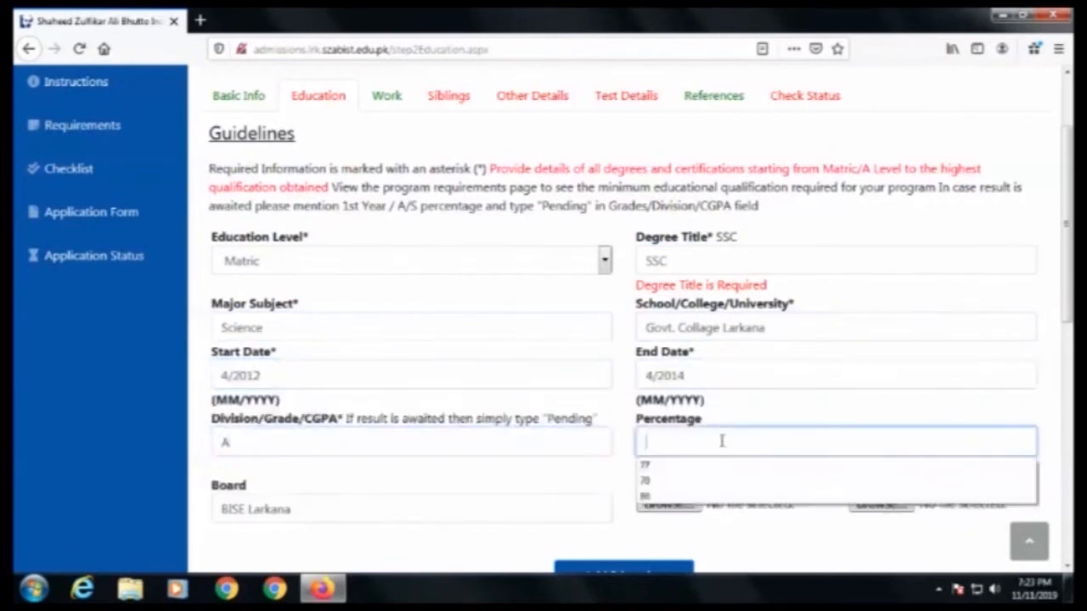
left_click(698, 477)
scroll(612, 512, "down", 3)
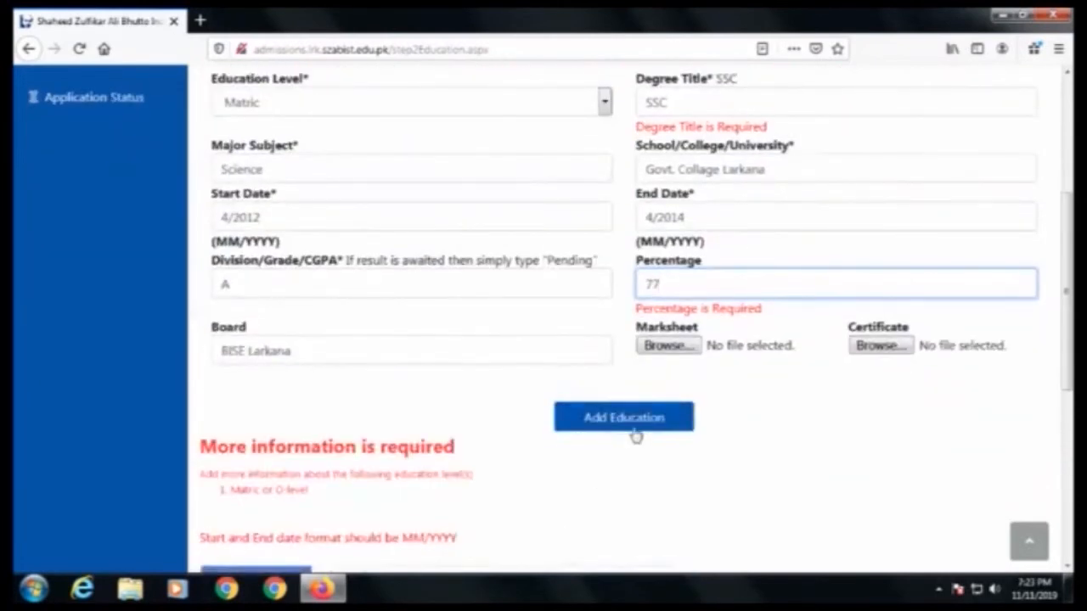
left_click(626, 419)
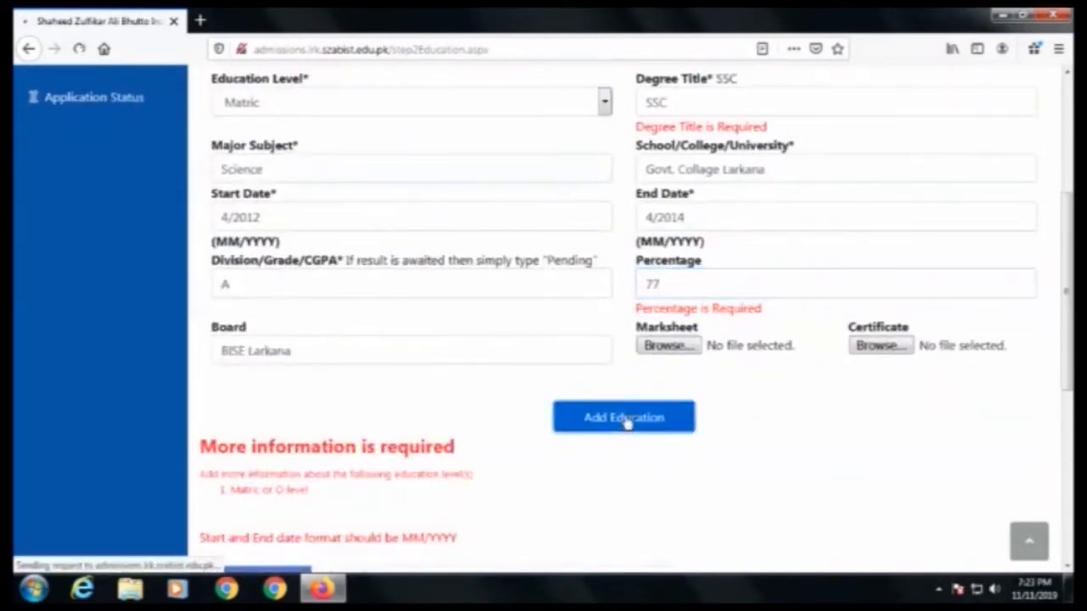
Check both saved education records and proceed to the Work Experience step.
scroll(603, 431, "down", 8)
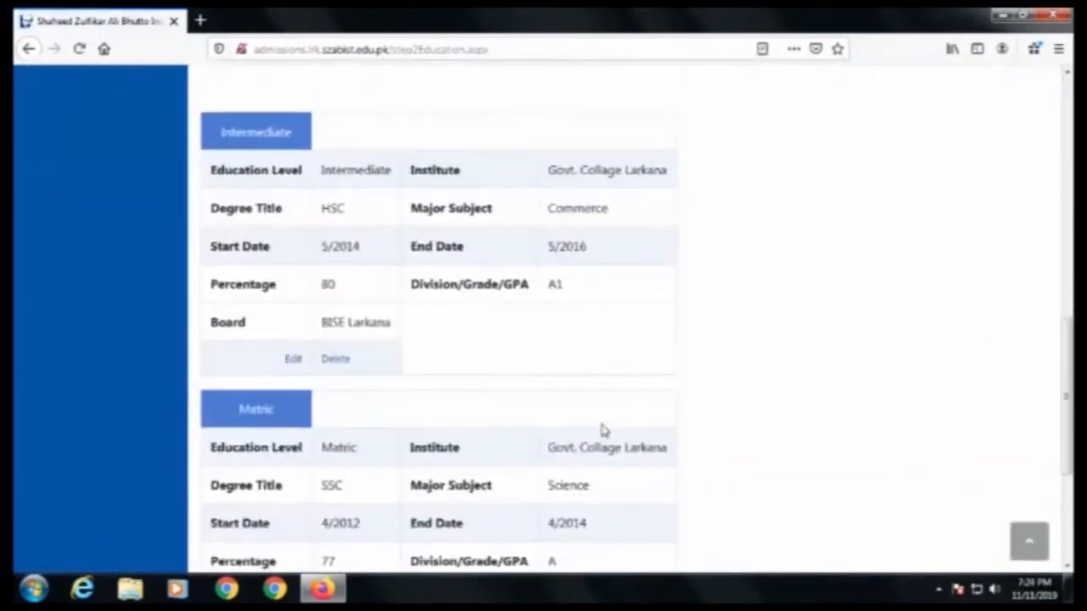
scroll(602, 430, "down", 2)
scroll(602, 430, "up", 4)
scroll(222, 371, "down", 2)
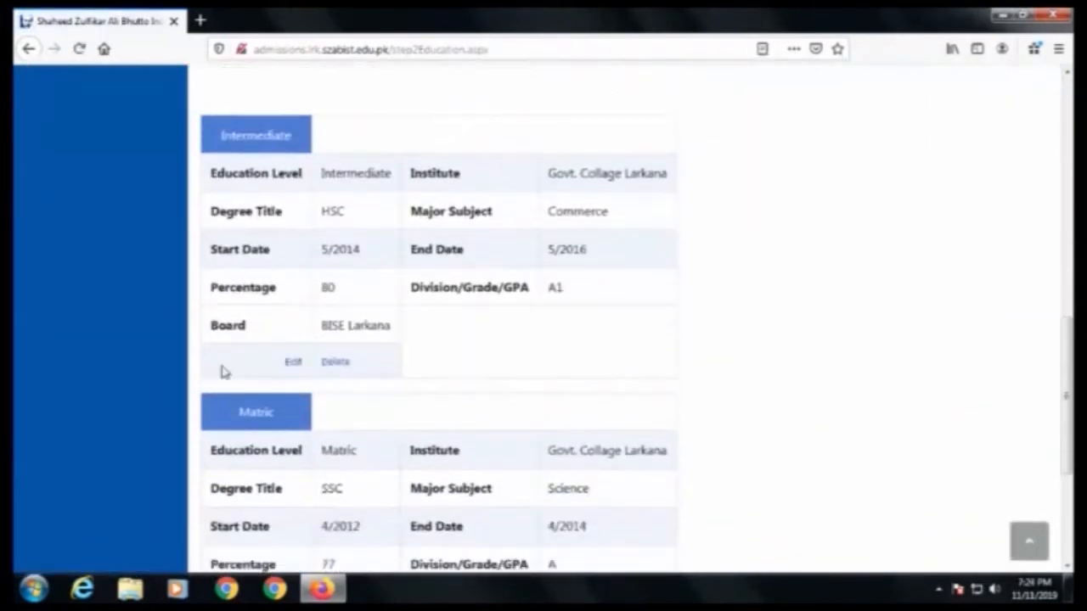
scroll(222, 371, "down", 5)
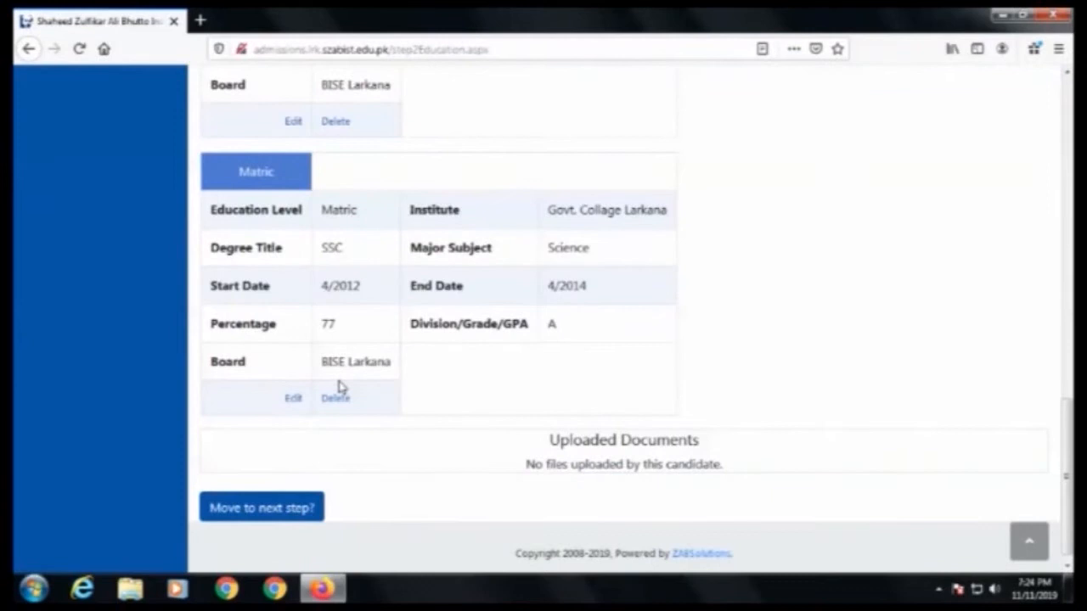
scroll(339, 387, "up", 18)
scroll(340, 387, "down", 9)
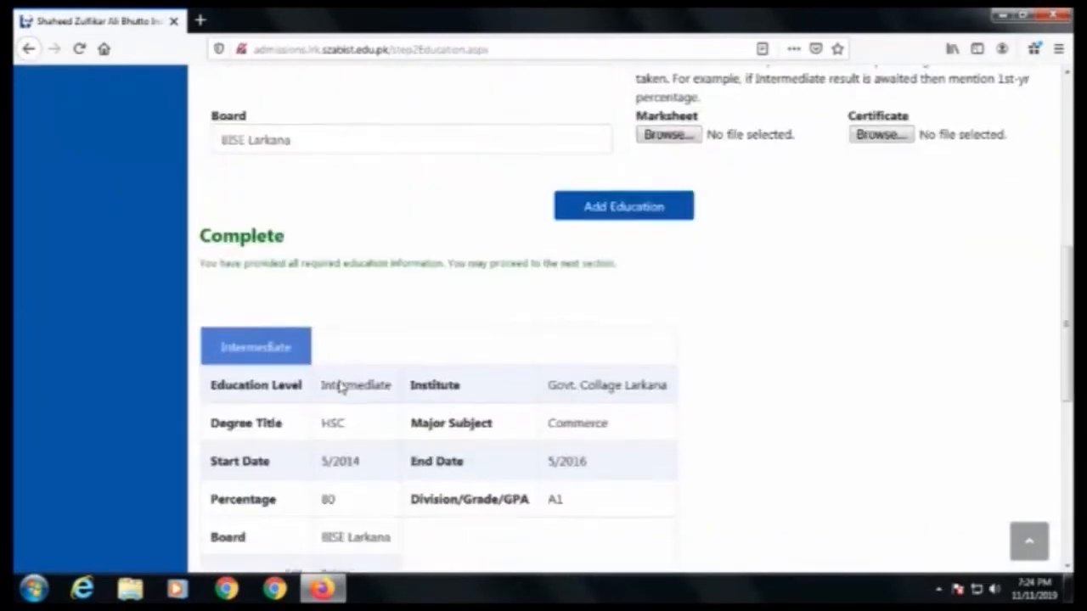
scroll(340, 387, "down", 10)
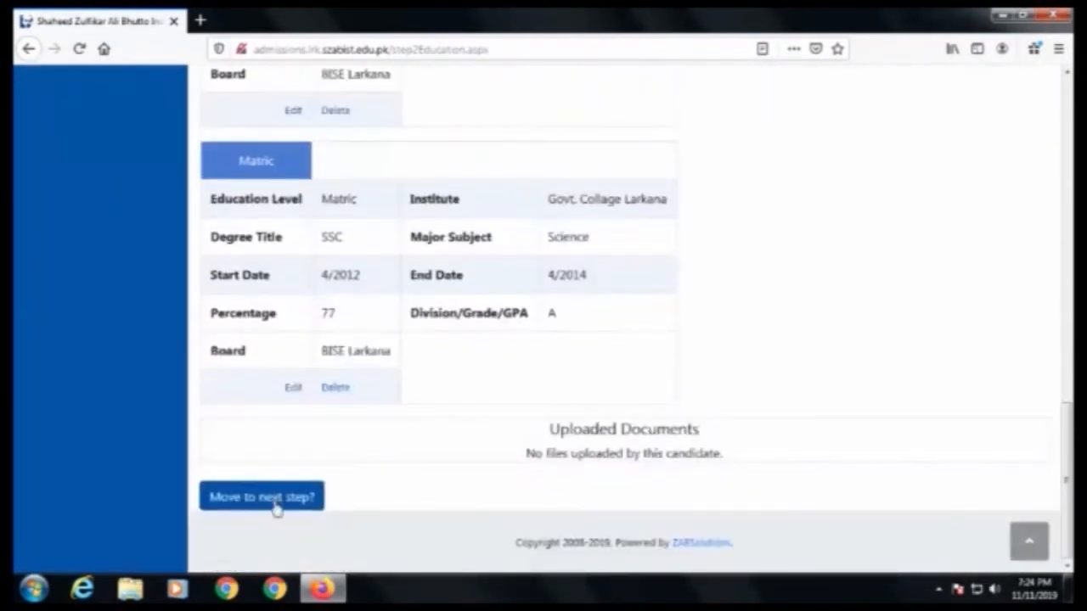
left_click(276, 501)
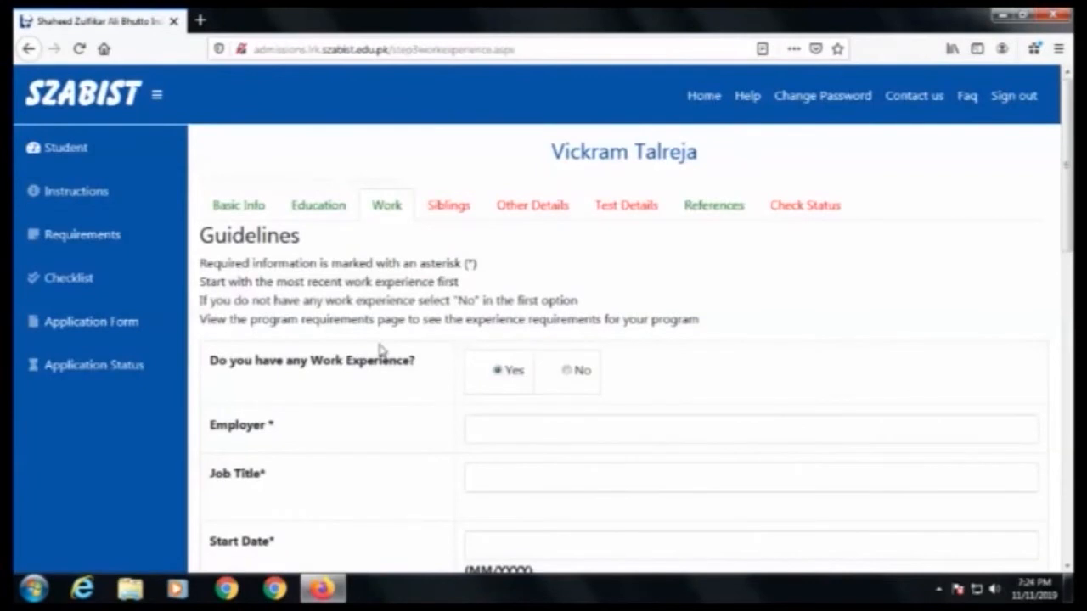
Skip past the Work Experience page to the Siblings step.
left_click(394, 210)
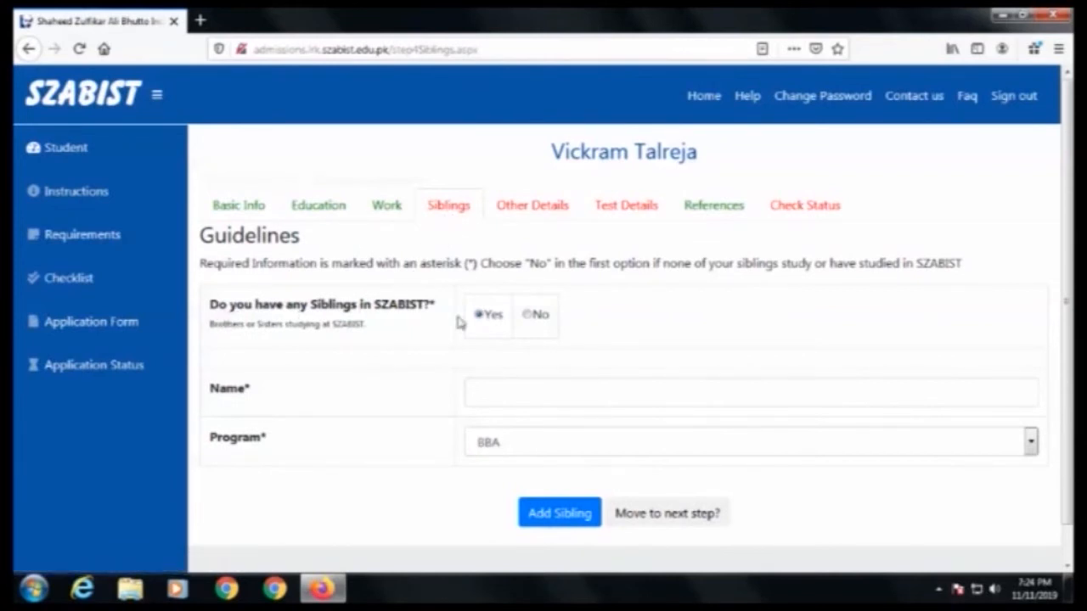
Enter a sibling's name and add the sibling to the list.
left_click(516, 393)
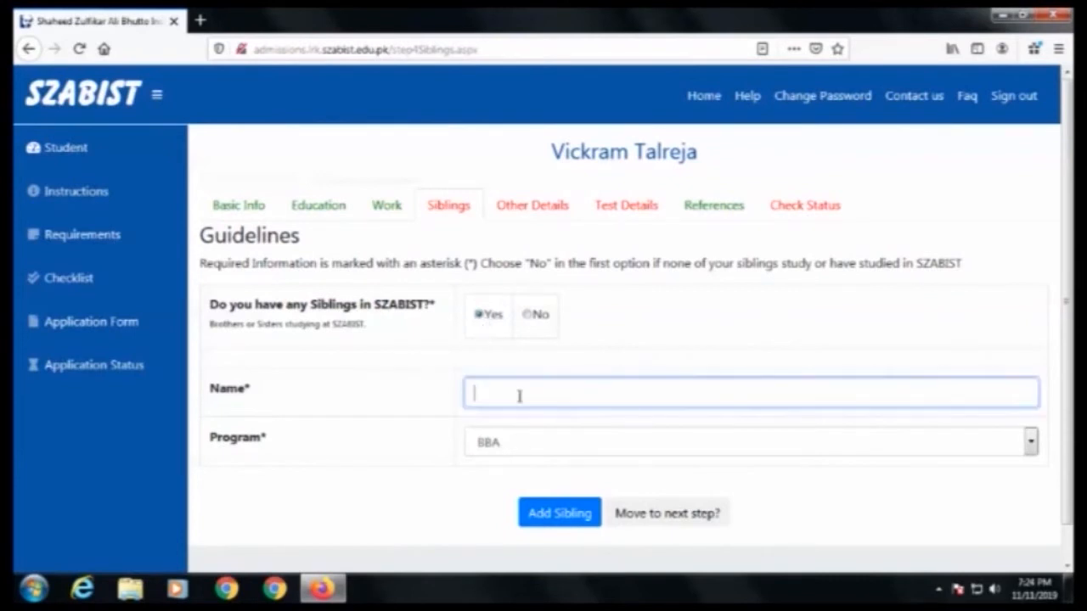
type("Sooraj")
key("Tab")
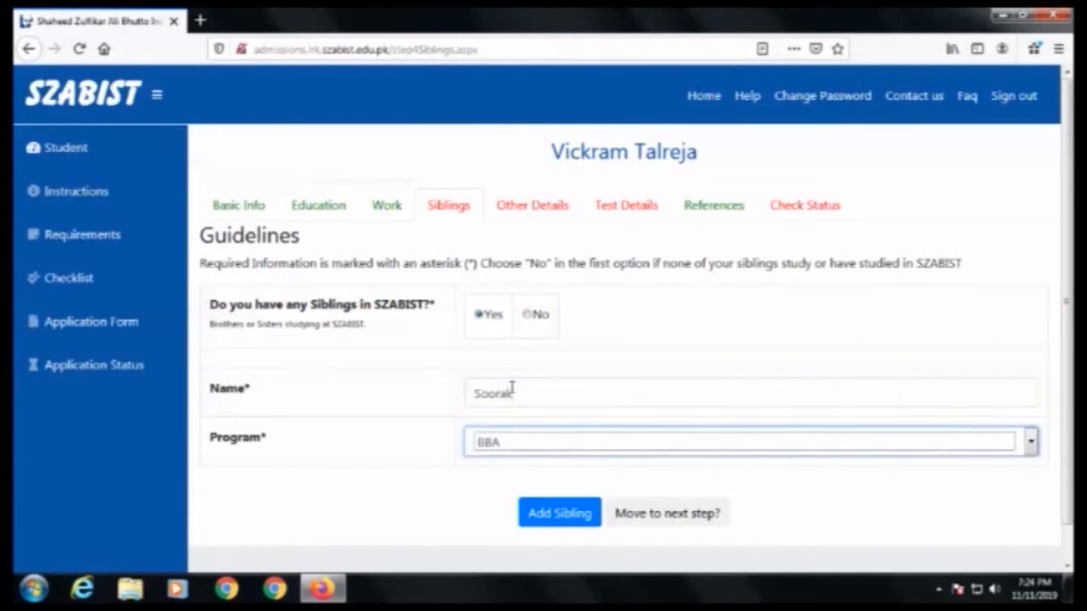
left_click(523, 390)
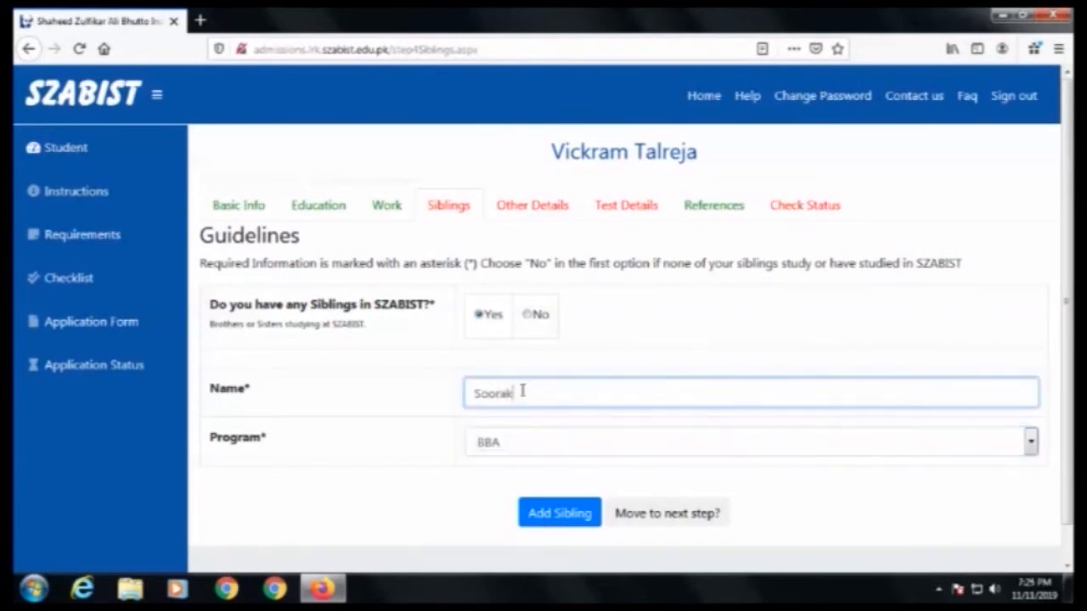
key("Tab")
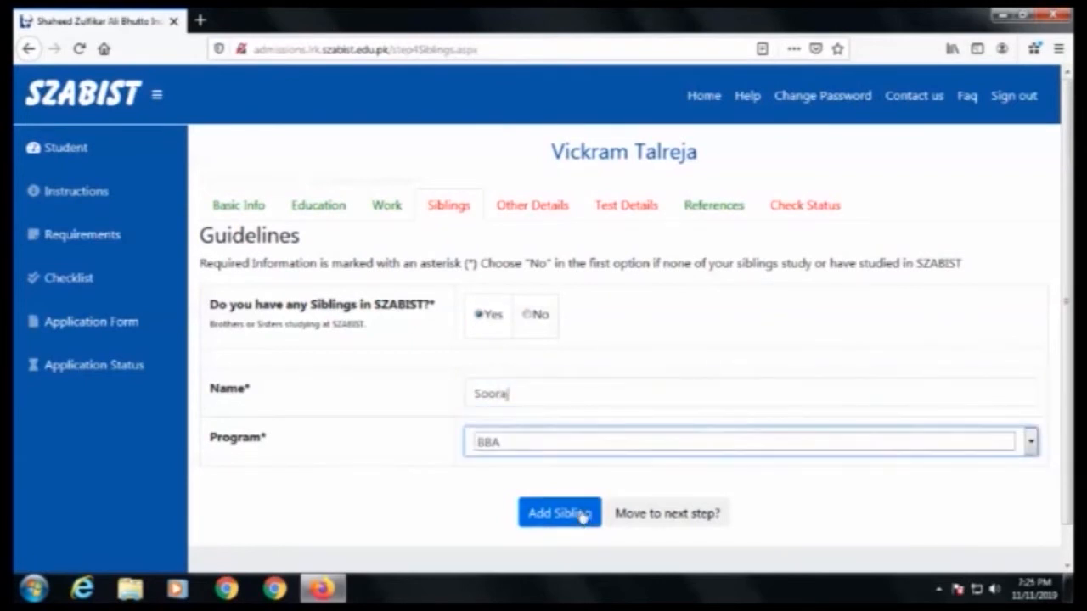
left_click(580, 516)
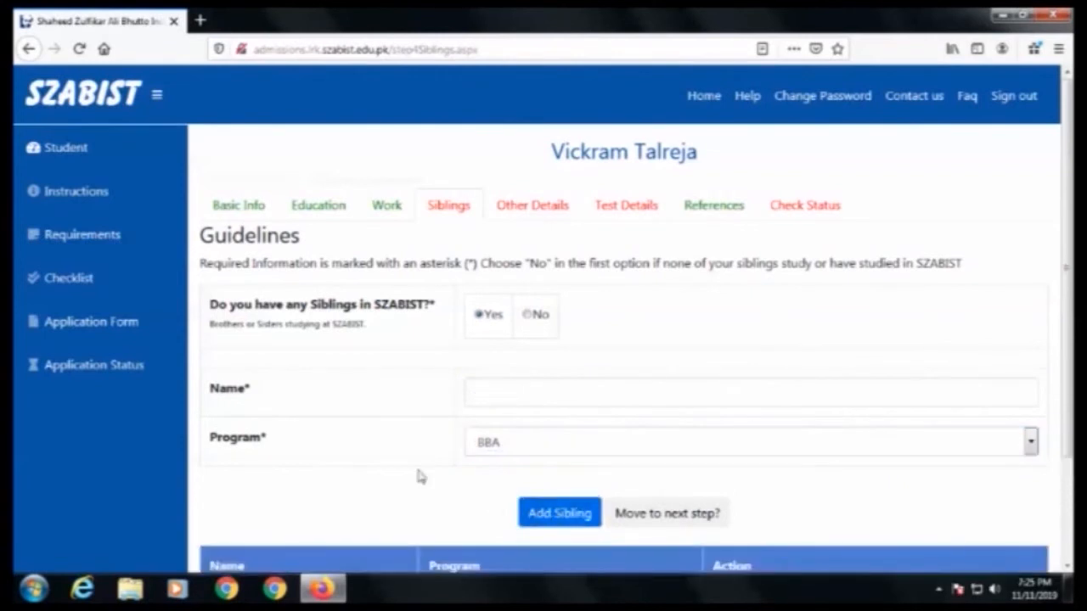
Delete the added sibling, answer No to siblings at SZABIST, and continue.
scroll(493, 512, "down", 3)
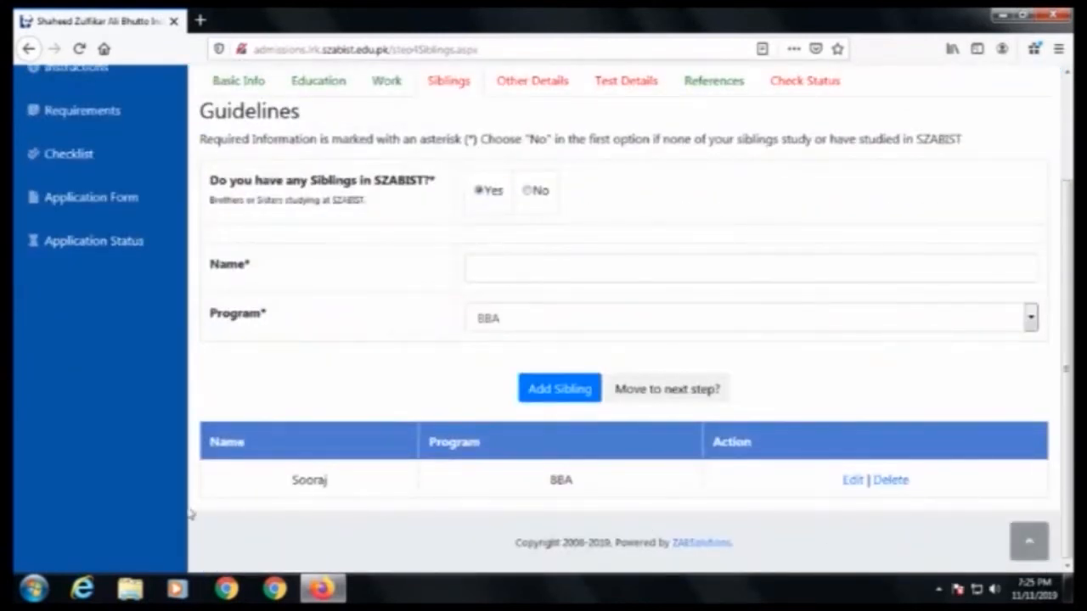
left_click(891, 482)
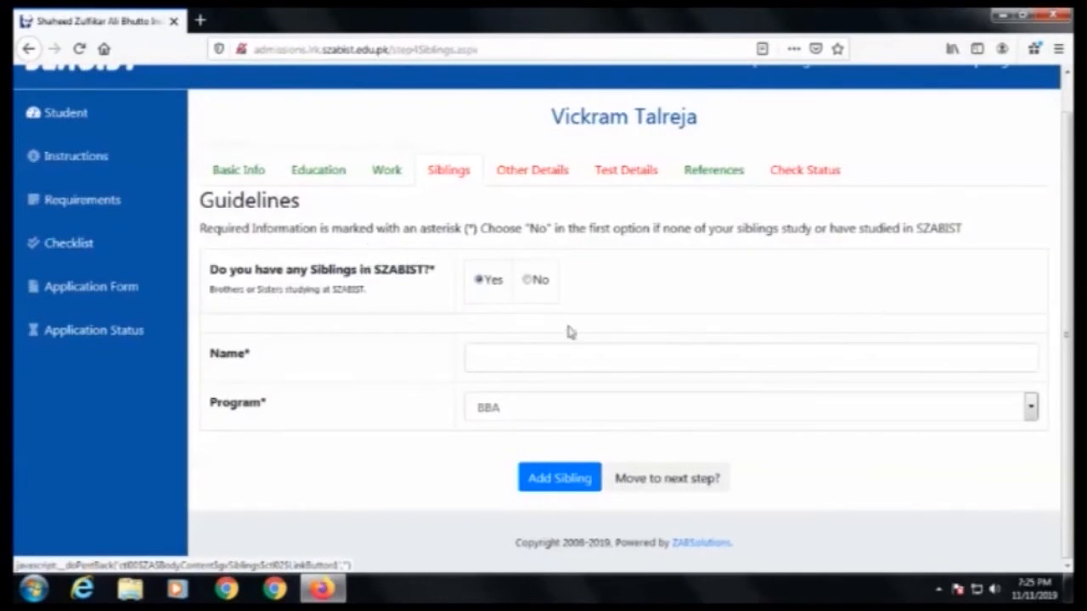
left_click(528, 281)
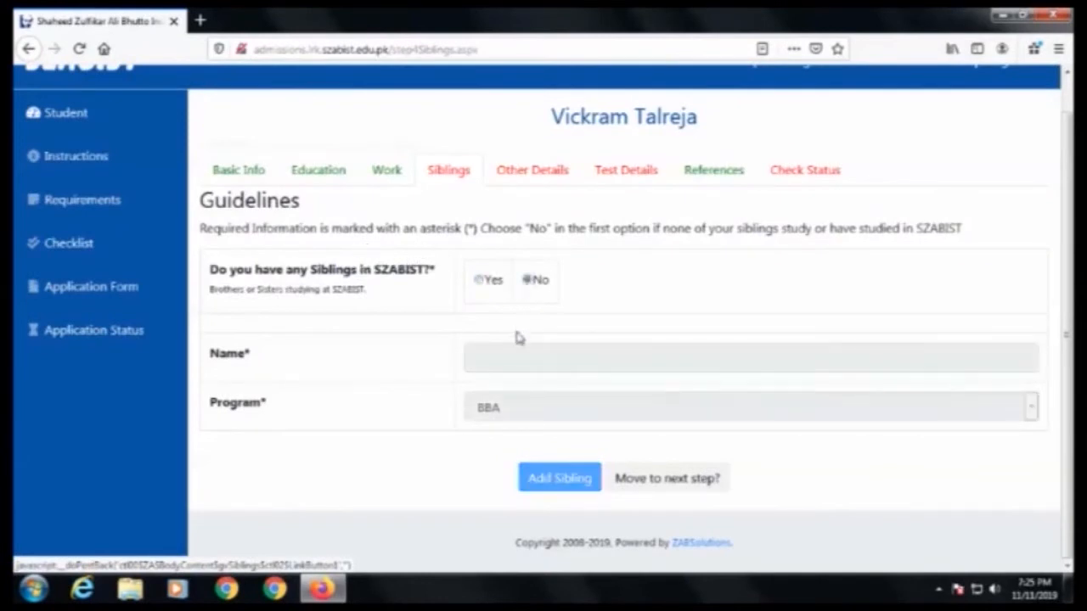
left_click(648, 482)
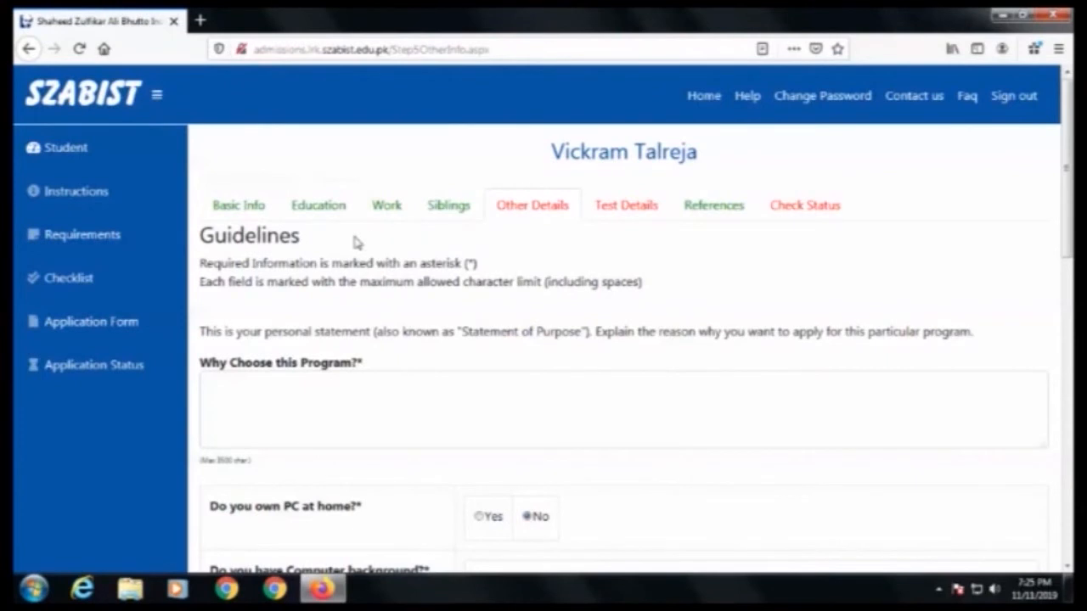
Begin the statement of purpose with 'ACCORDING TO MY INTERE' and answer No to owning a PC.
scroll(263, 386, "down", 1)
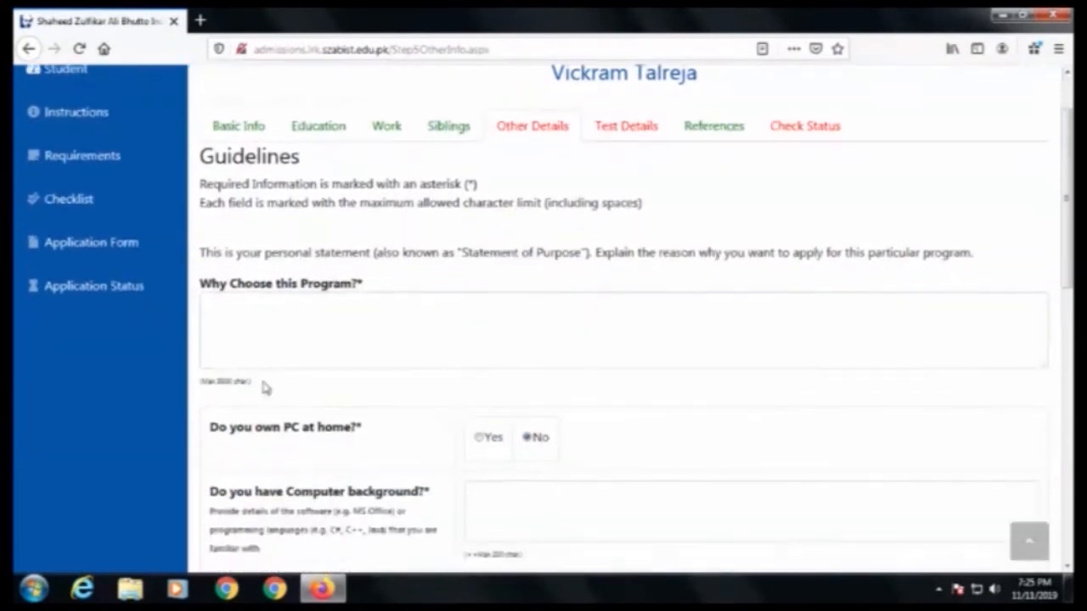
left_click(323, 325)
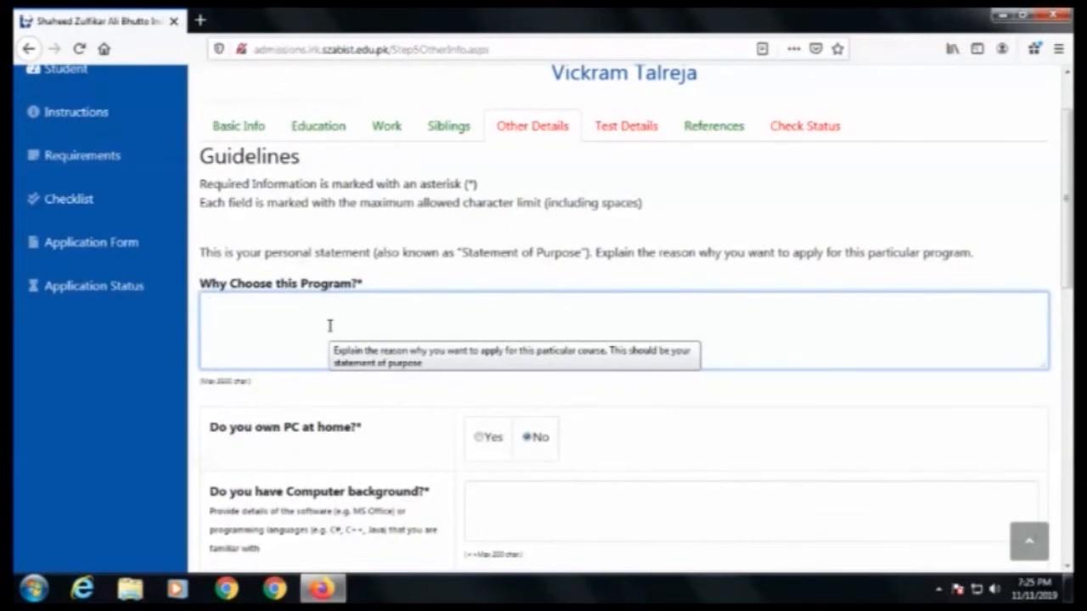
type("ACCORDING TO MY INTEREST.")
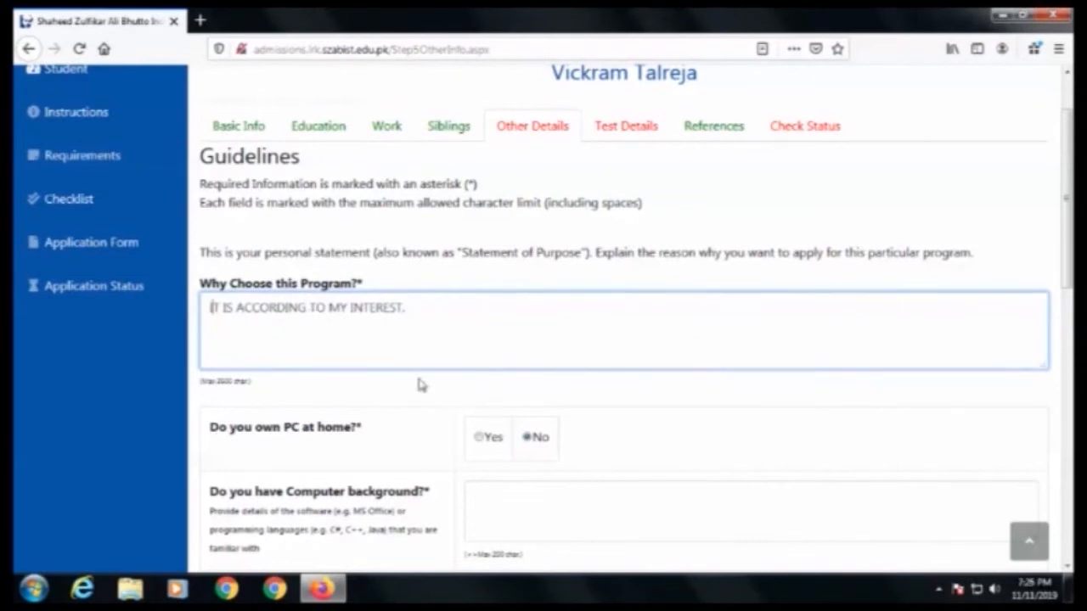
scroll(418, 385, "down", 4)
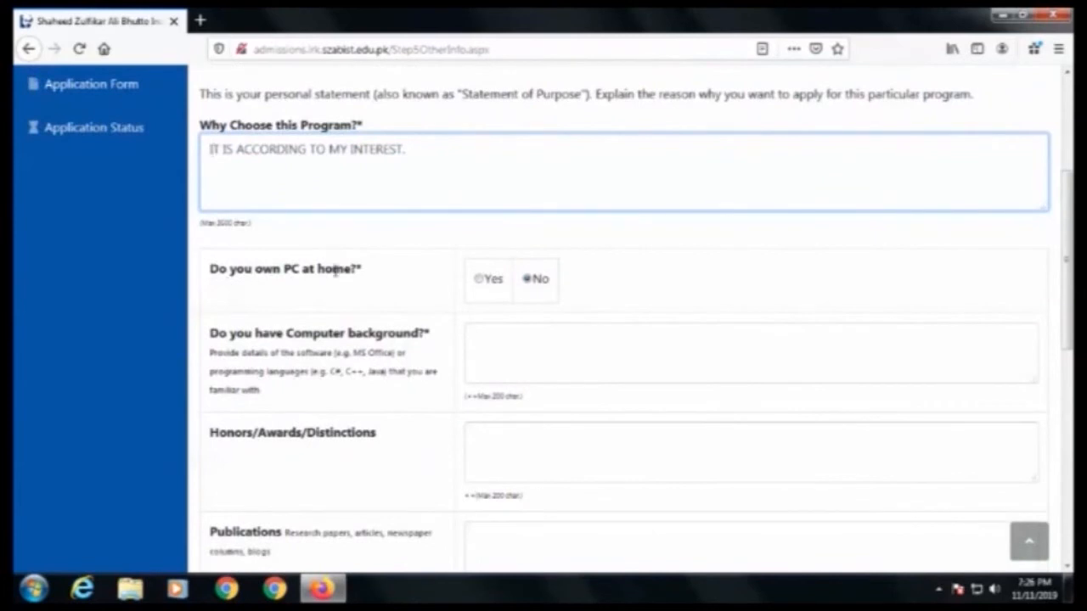
left_click(481, 283)
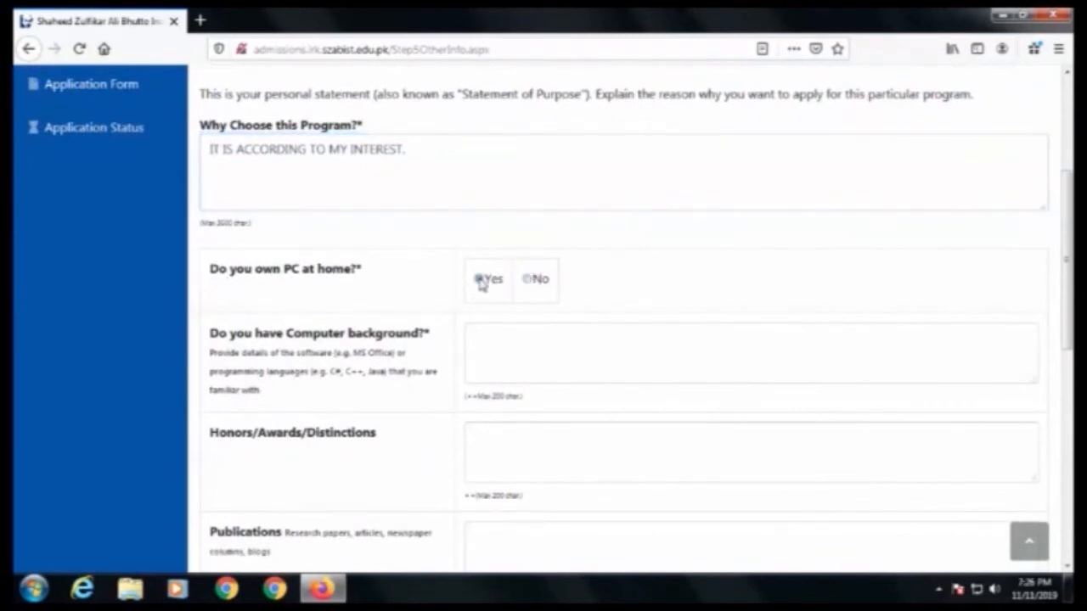
left_click(531, 282)
Enter N/A for computer background, honors, publications and presentations attended.
left_click(493, 344)
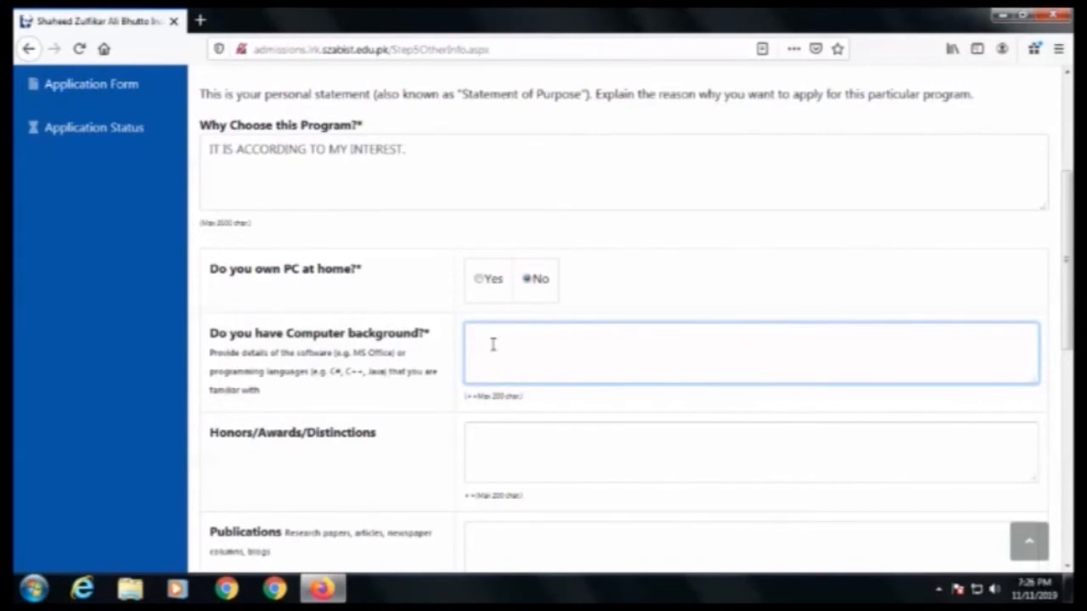
type("N/A")
scroll(492, 342, "down", 2)
left_click(526, 296)
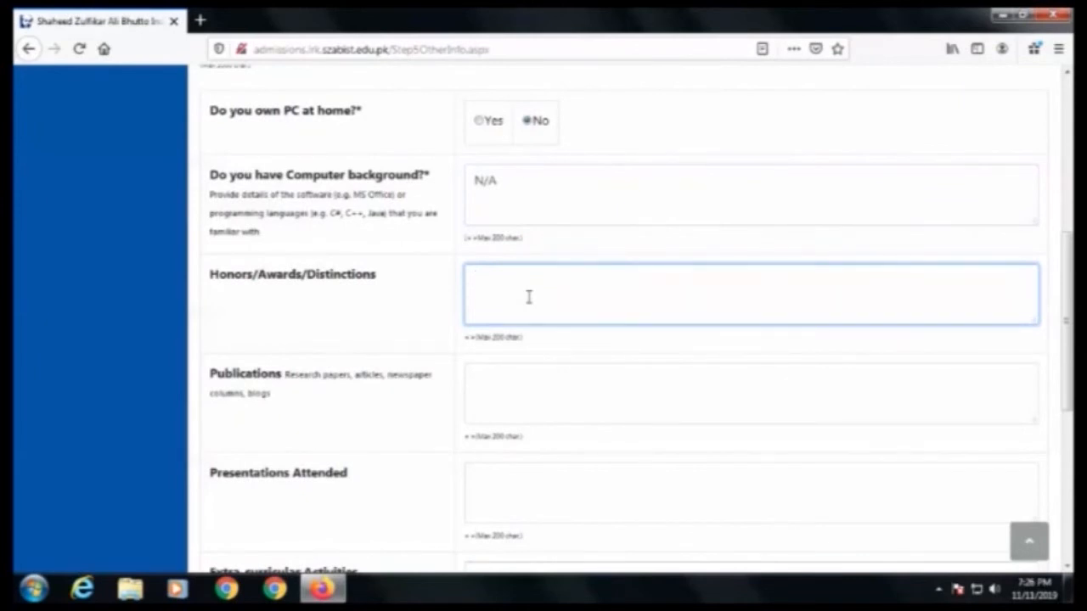
type("N/A")
key("Tab")
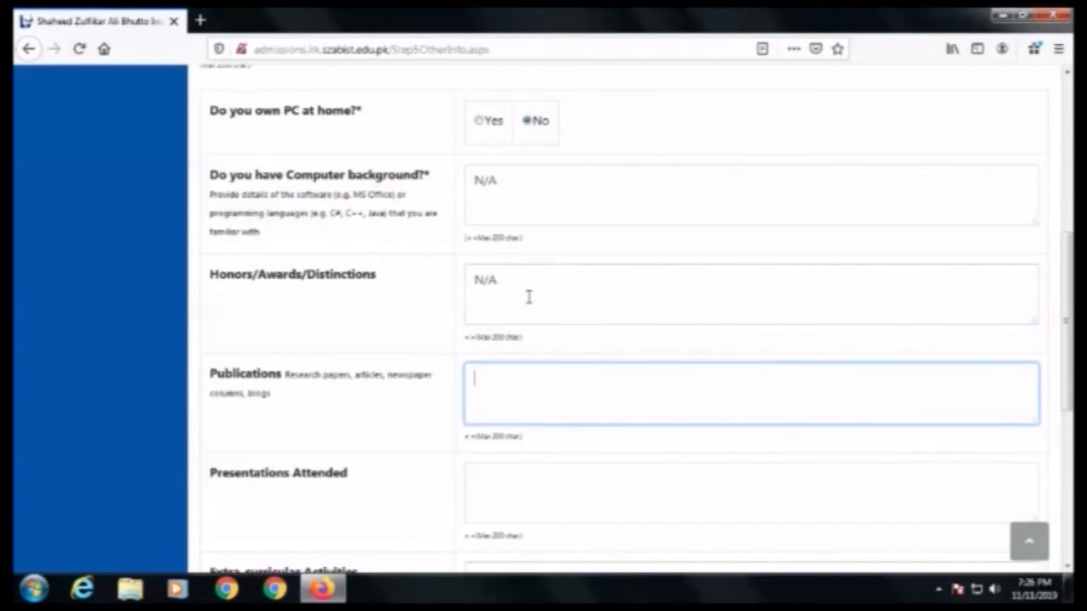
type("N/A")
key("Tab")
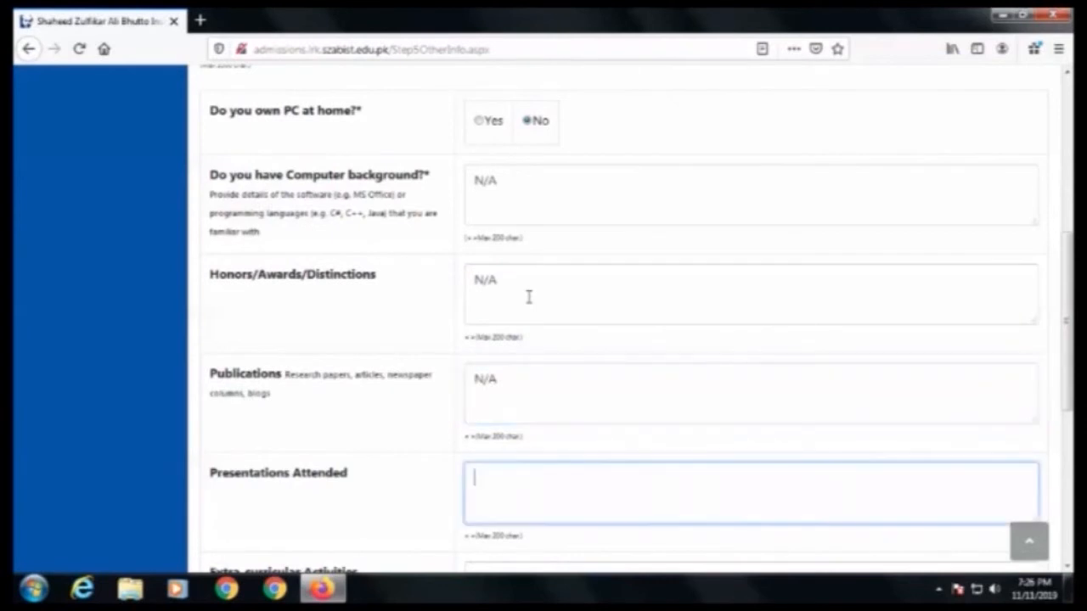
type("N/A")
key("Tab")
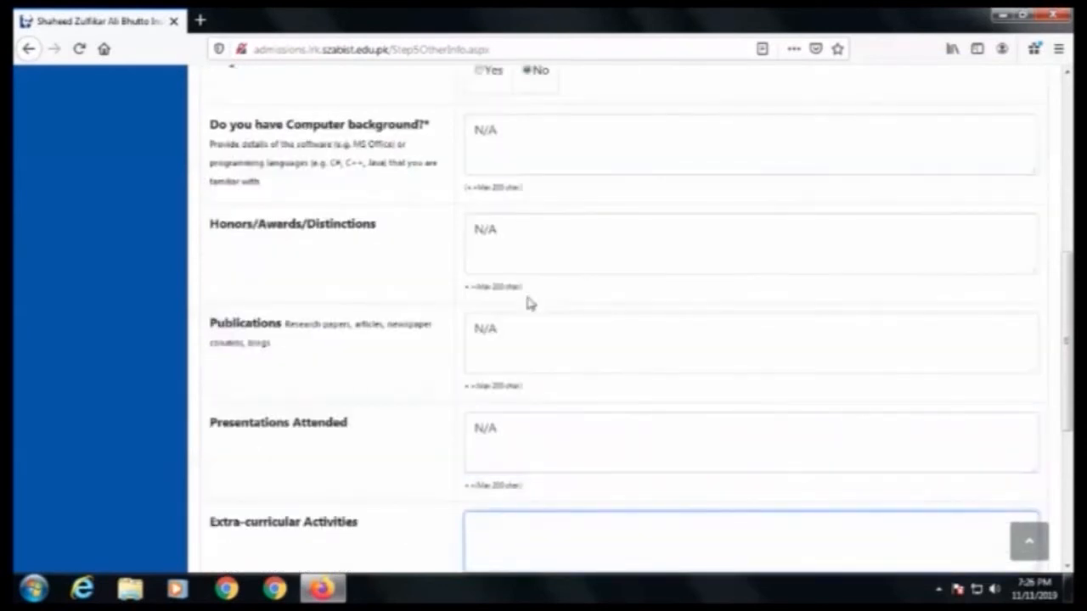
List 'Cricket Championship Trophy Participation' as extra-curricular activity, leaving SZABIST Reg. number blank.
scroll(527, 303, "down", 3)
type("Crick")
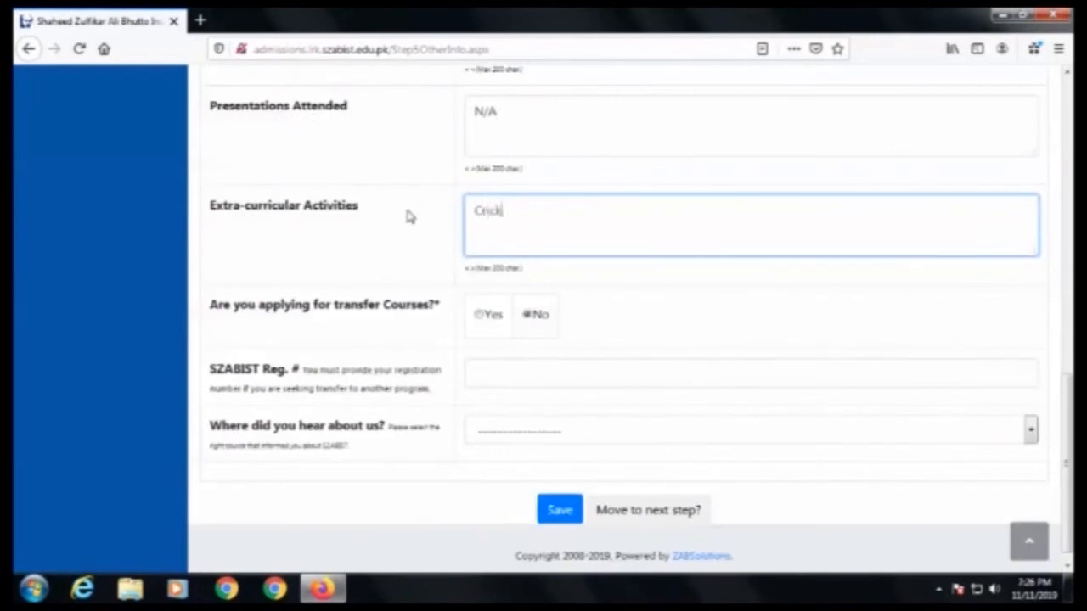
type("et Championship ")
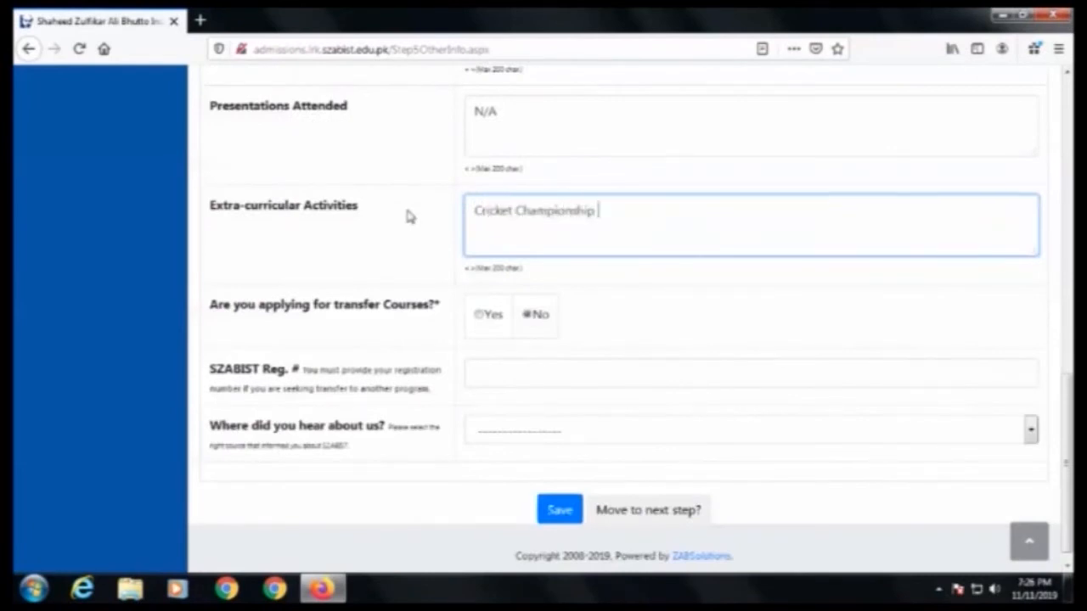
type("Trophy Pa")
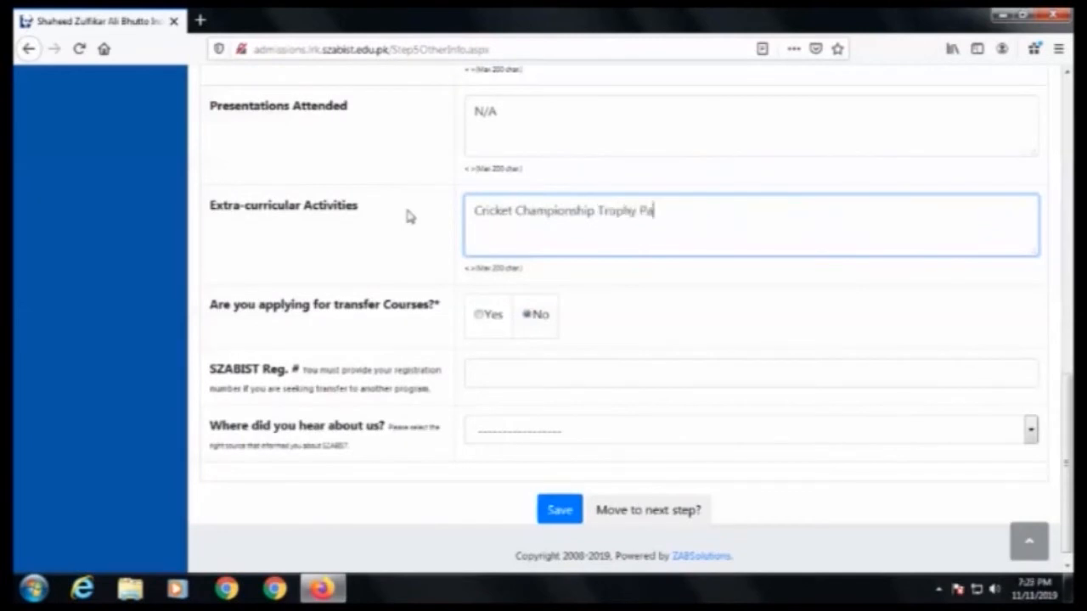
type("rticipation")
left_click(497, 377)
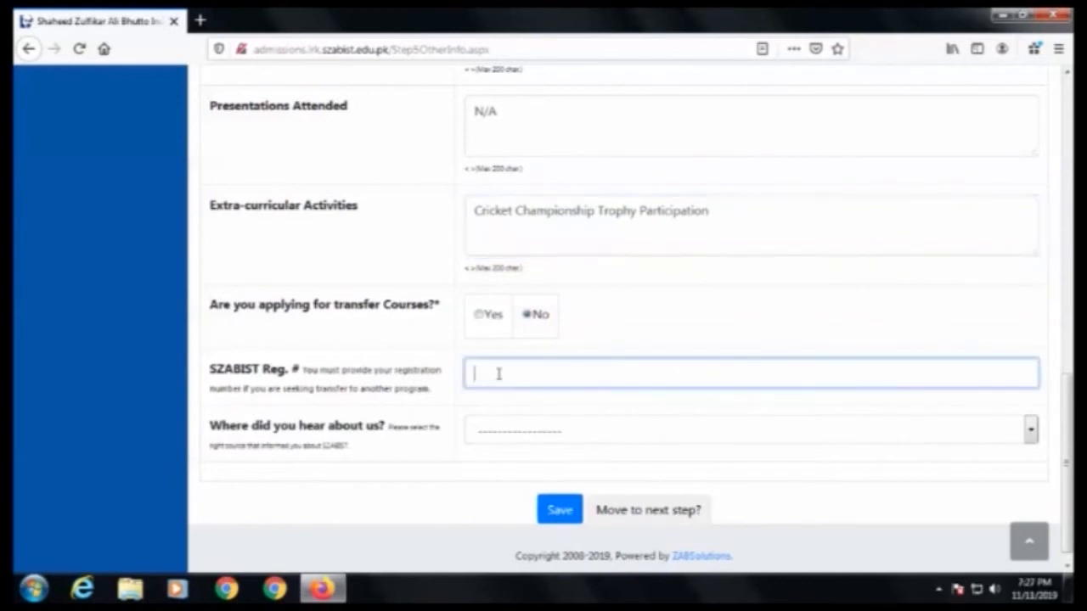
left_click(460, 430)
Select Parents/Relatives/Friends as how you heard about SZABIST and continue to Test Details.
left_click(504, 433)
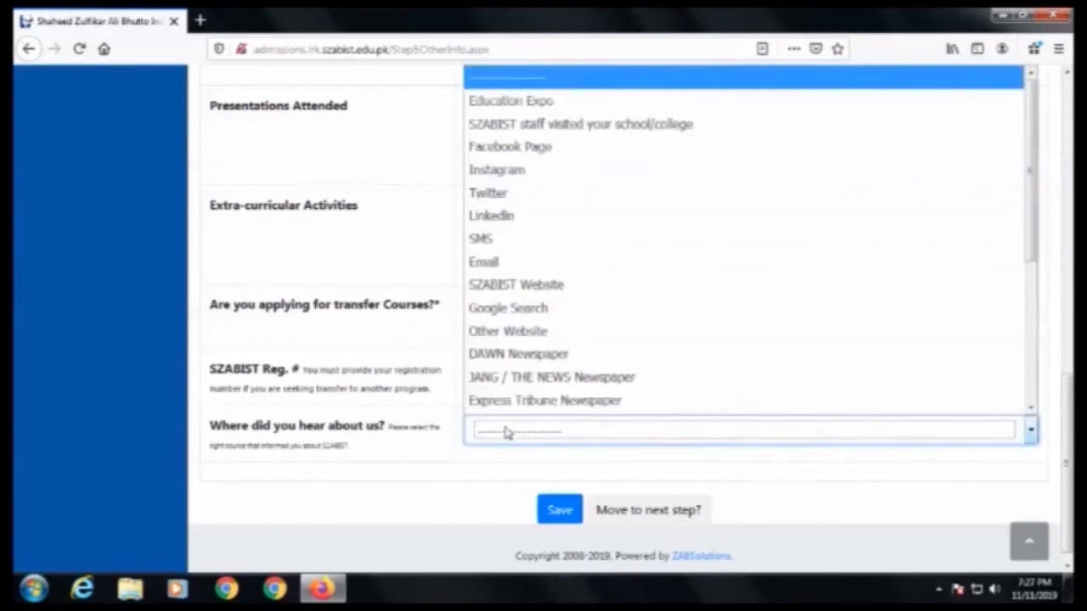
left_click(501, 439)
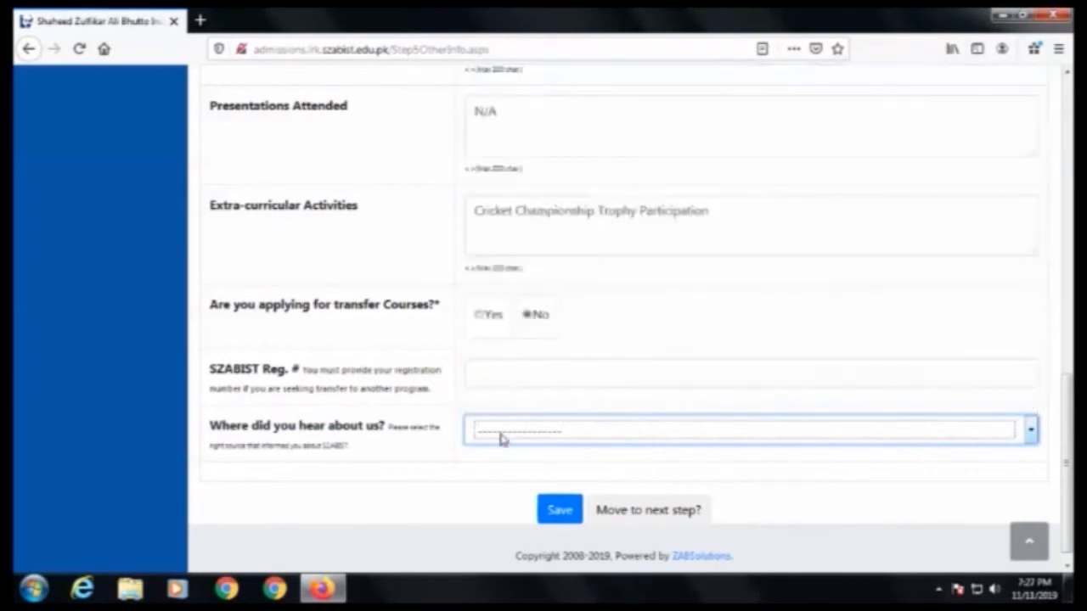
left_click(501, 438)
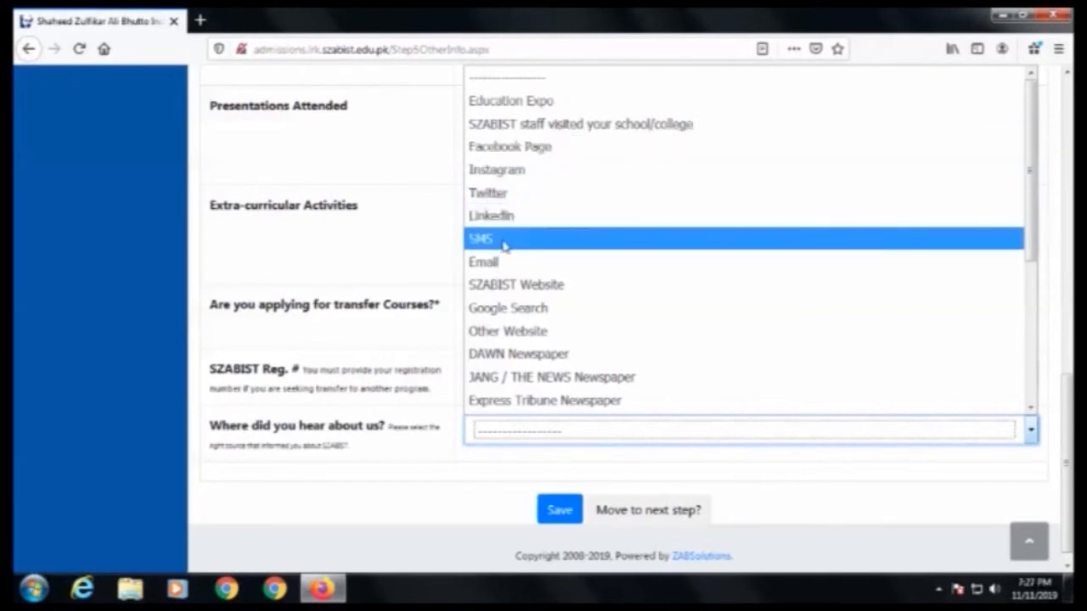
scroll(504, 246, "down", 4)
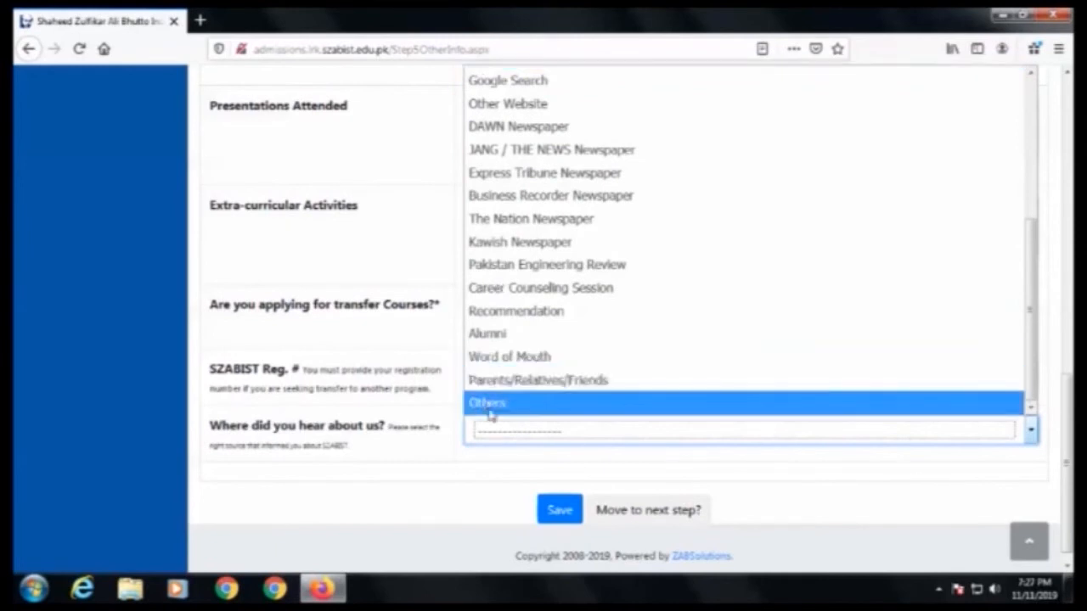
left_click(558, 379)
scroll(519, 439, "up", 2)
scroll(521, 446, "down", 2)
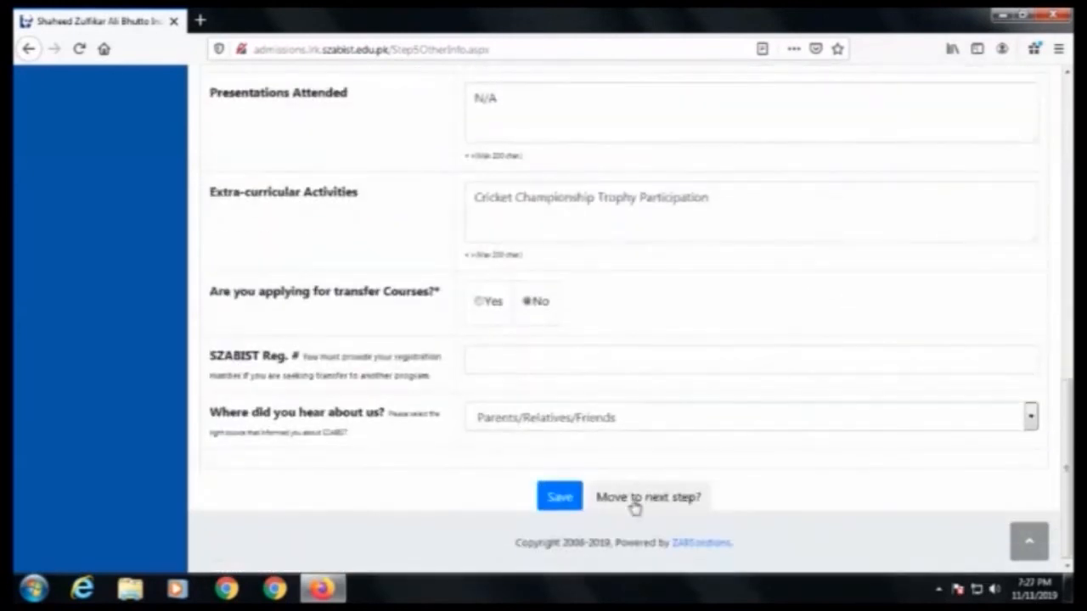
left_click(635, 503)
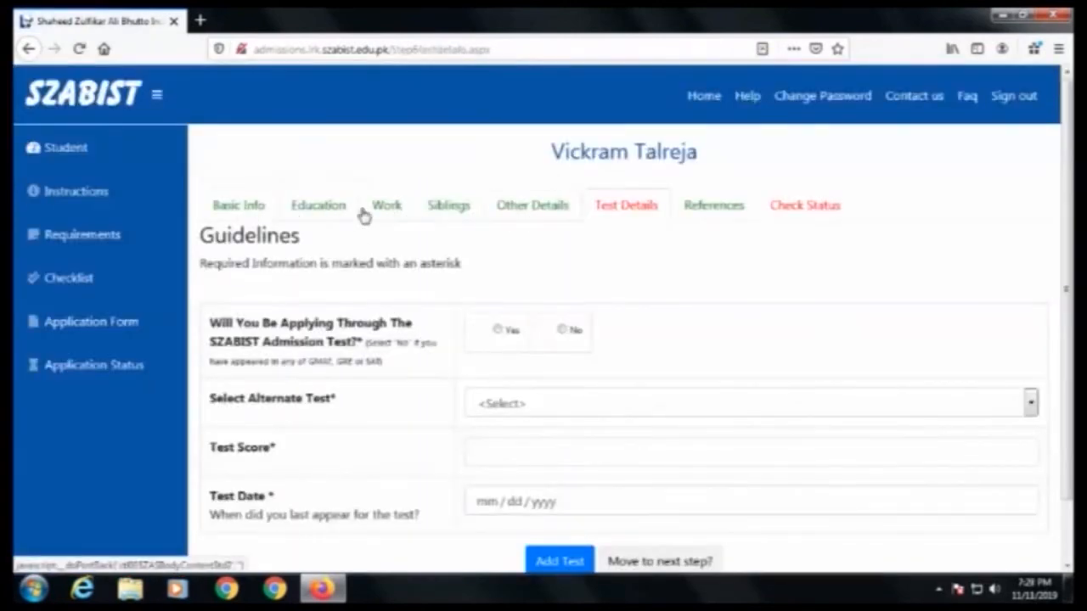
Answer Yes to the SZABIST Admission Test and continue to References.
scroll(530, 290, "down", 2)
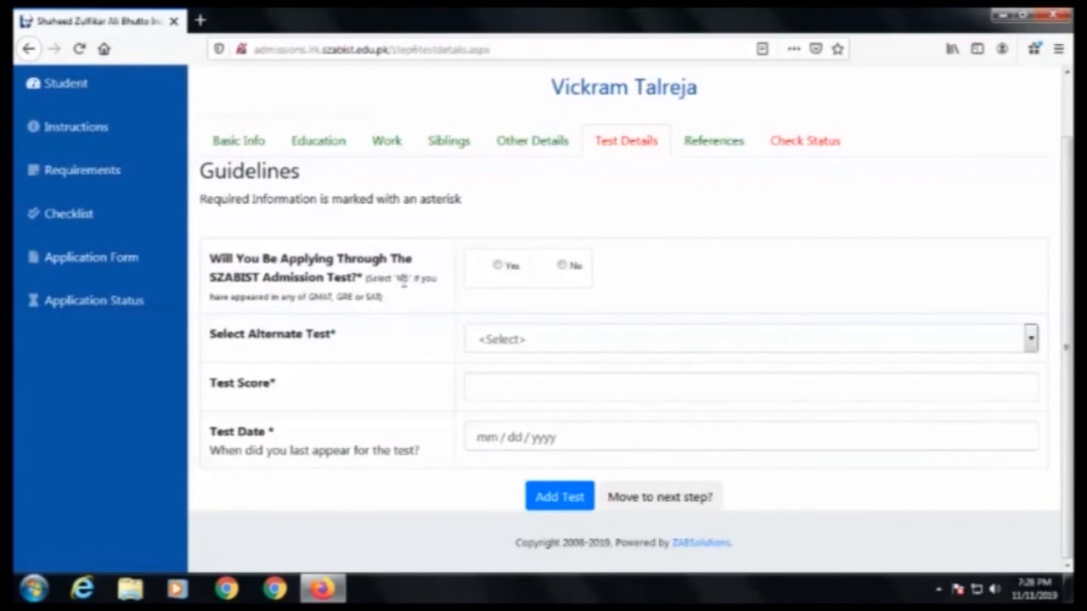
left_click(500, 268)
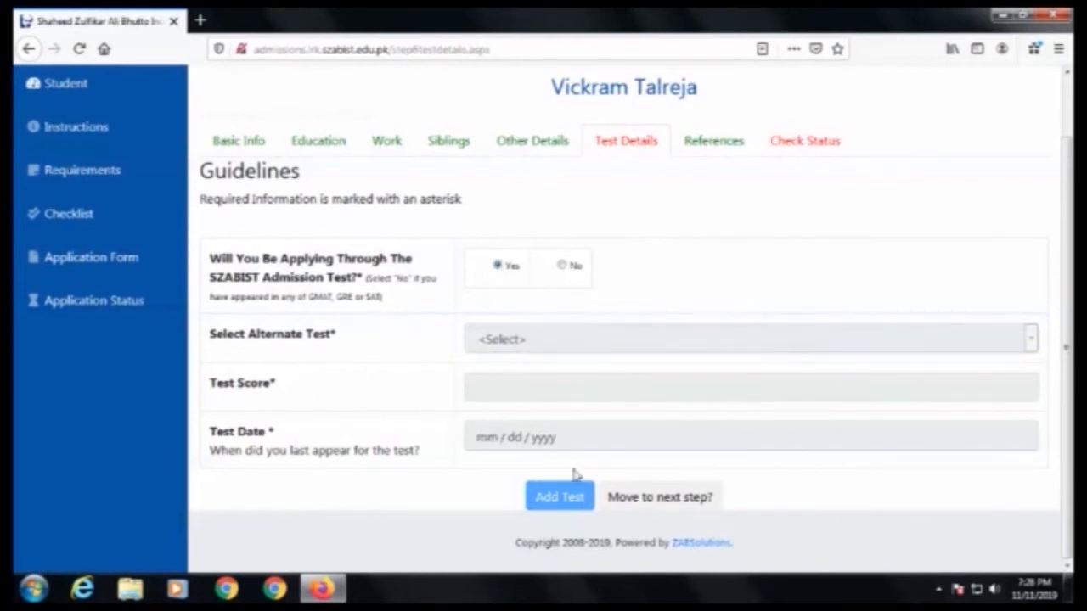
left_click(655, 499)
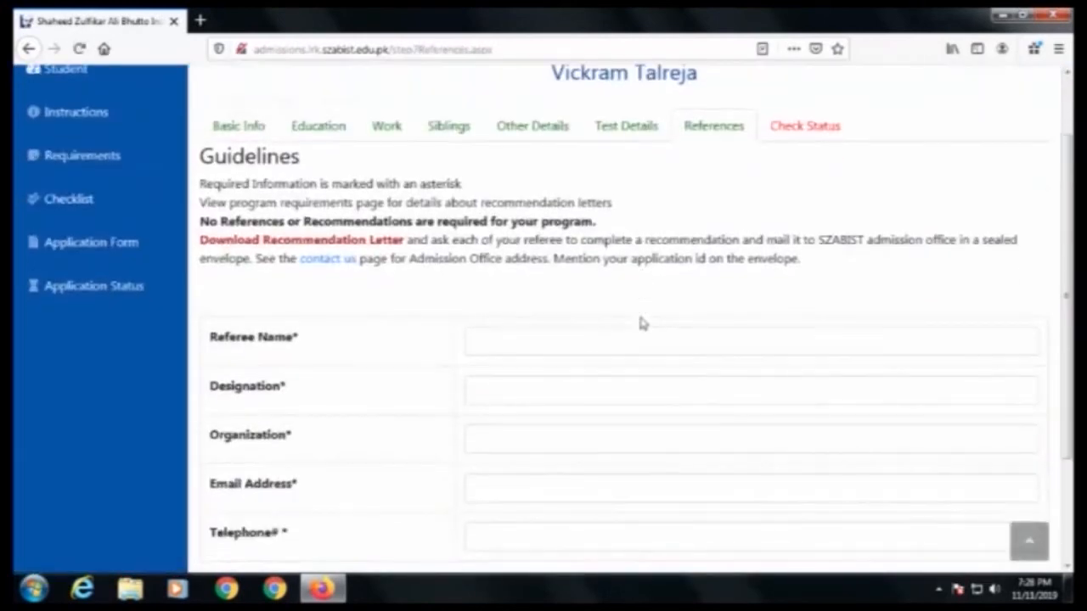
Scroll through the References page, which requires no referees for this program.
scroll(629, 319, "down", 2)
scroll(614, 321, "up", 3)
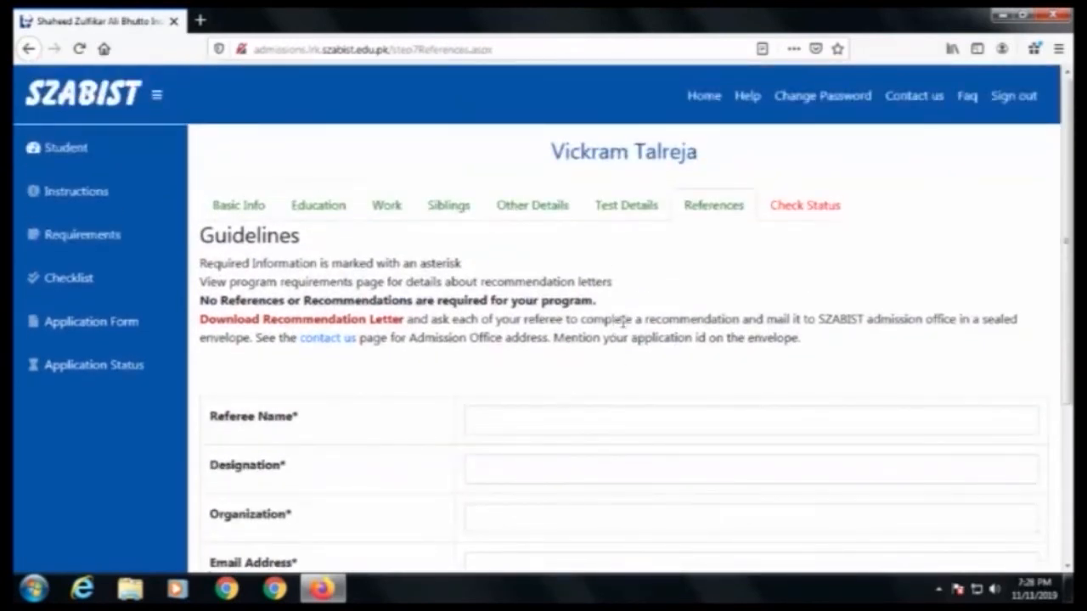
scroll(623, 322, "down", 1)
scroll(359, 382, "down", 2)
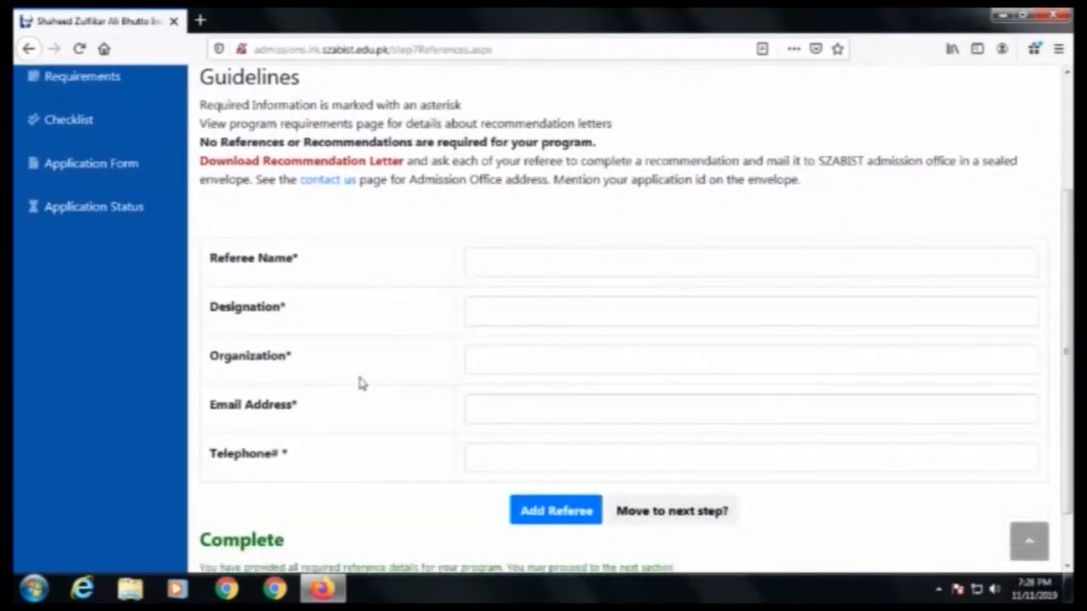
scroll(458, 364, "up", 3)
scroll(449, 369, "down", 4)
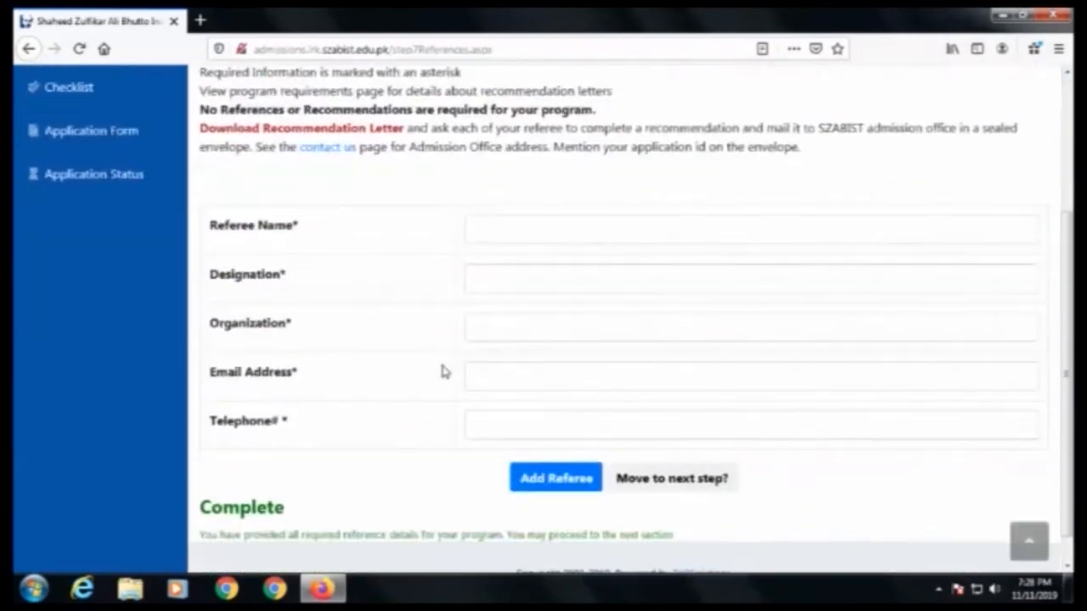
scroll(441, 371, "down", 1)
scroll(342, 423, "up", 4)
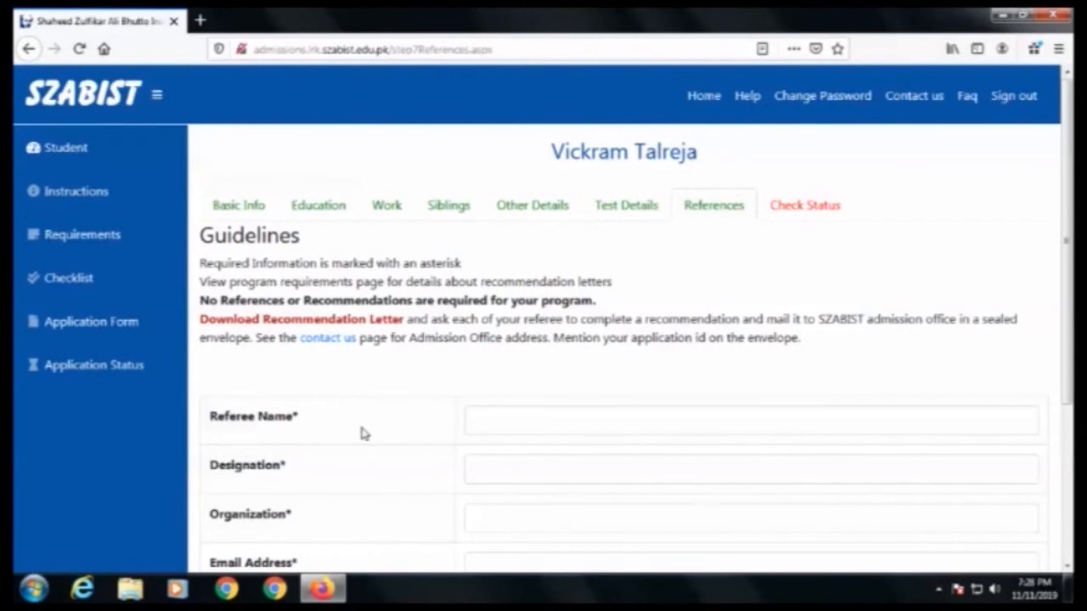
scroll(552, 466, "down", 3)
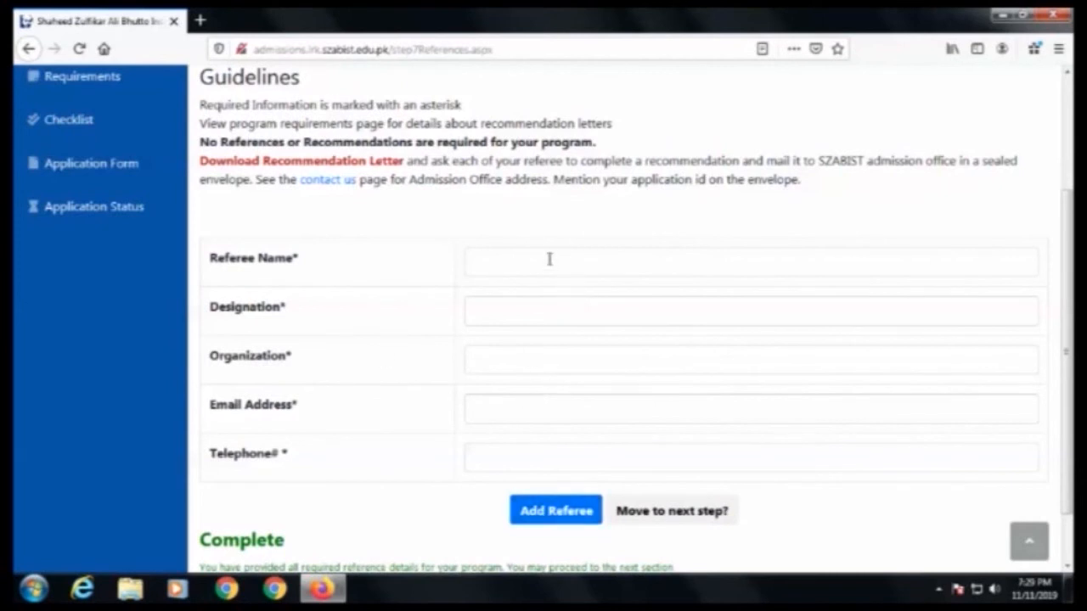
scroll(519, 509, "down", 1)
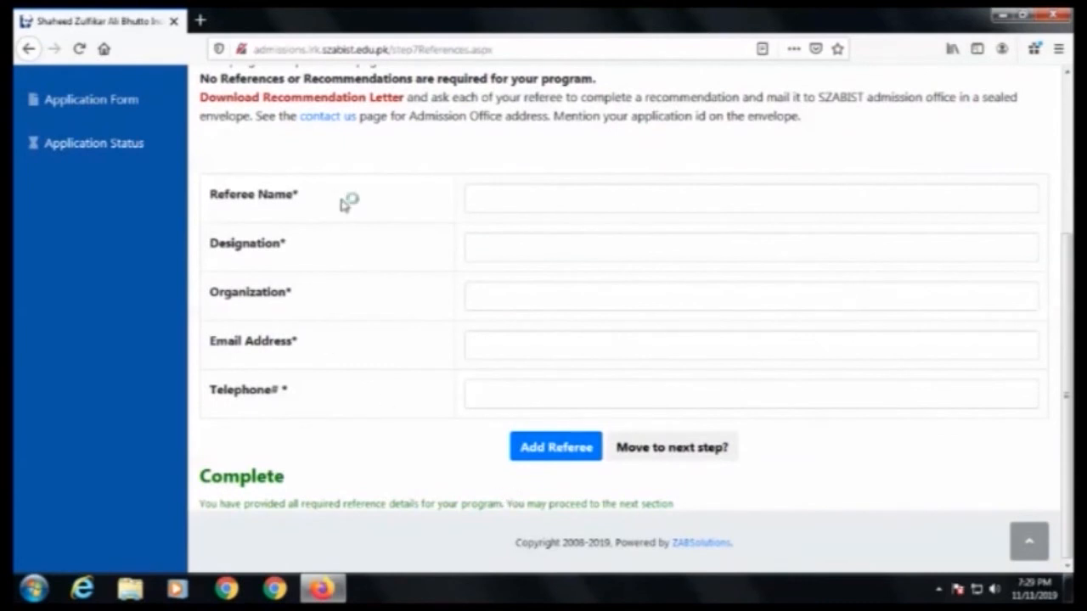
scroll(397, 411, "up", 3)
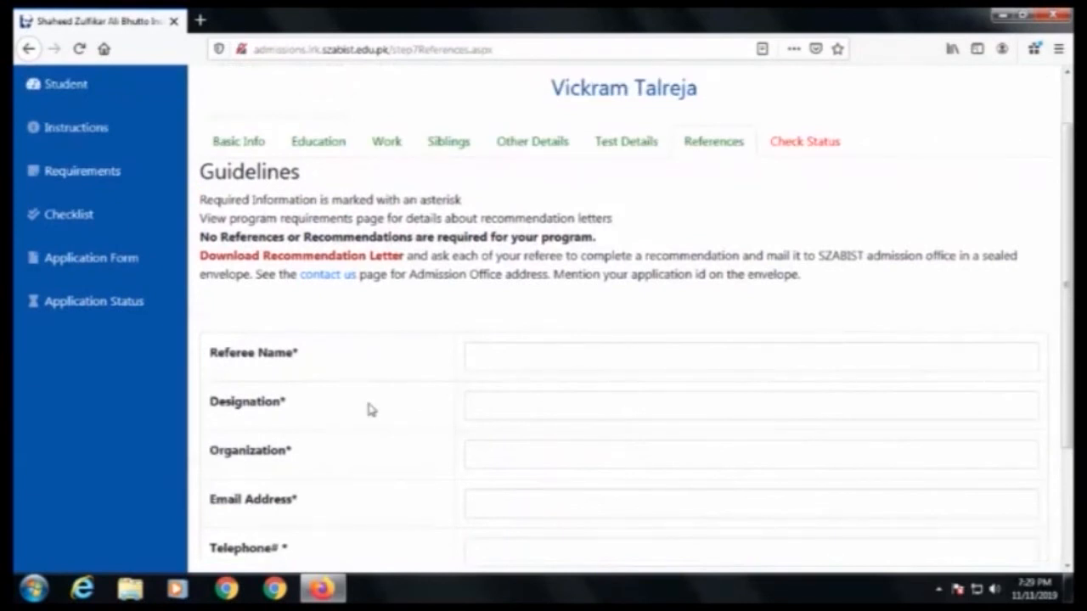
scroll(378, 409, "down", 3)
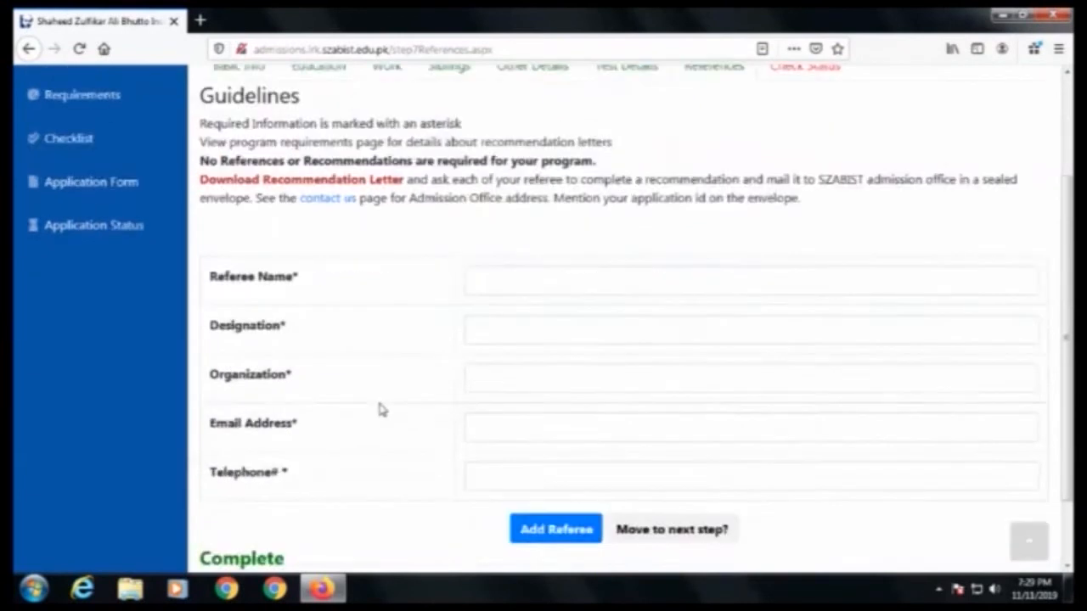
left_click(658, 452)
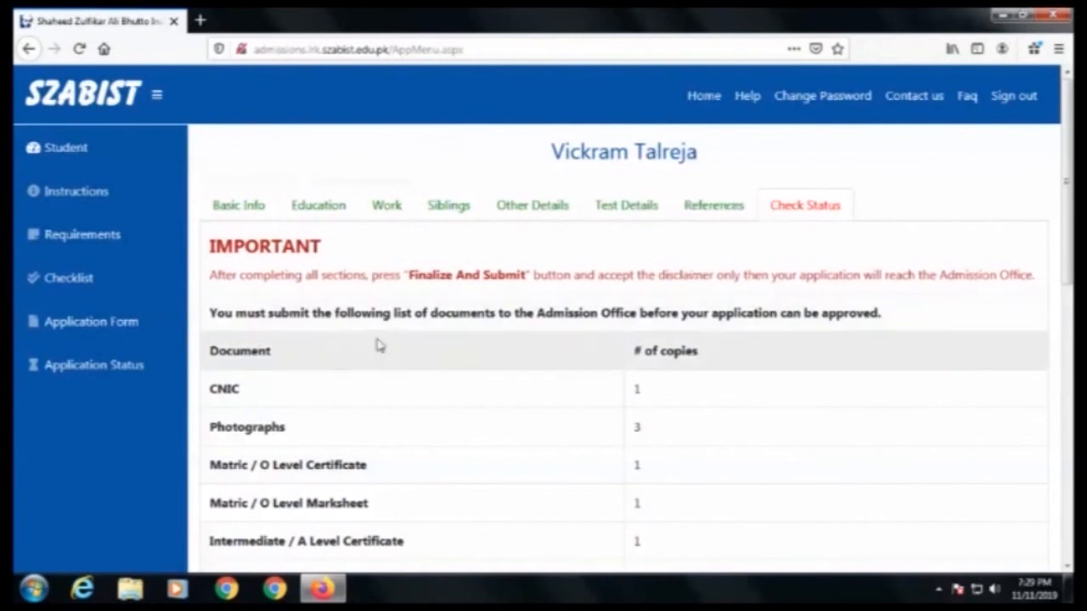
scroll(376, 345, "down", 3)
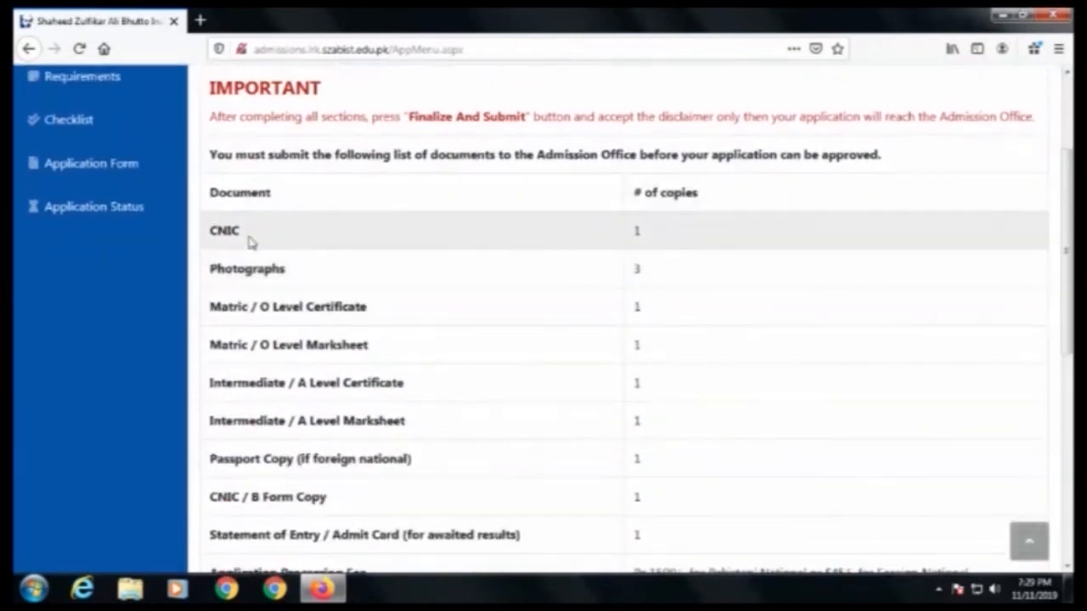
scroll(249, 241, "down", 2)
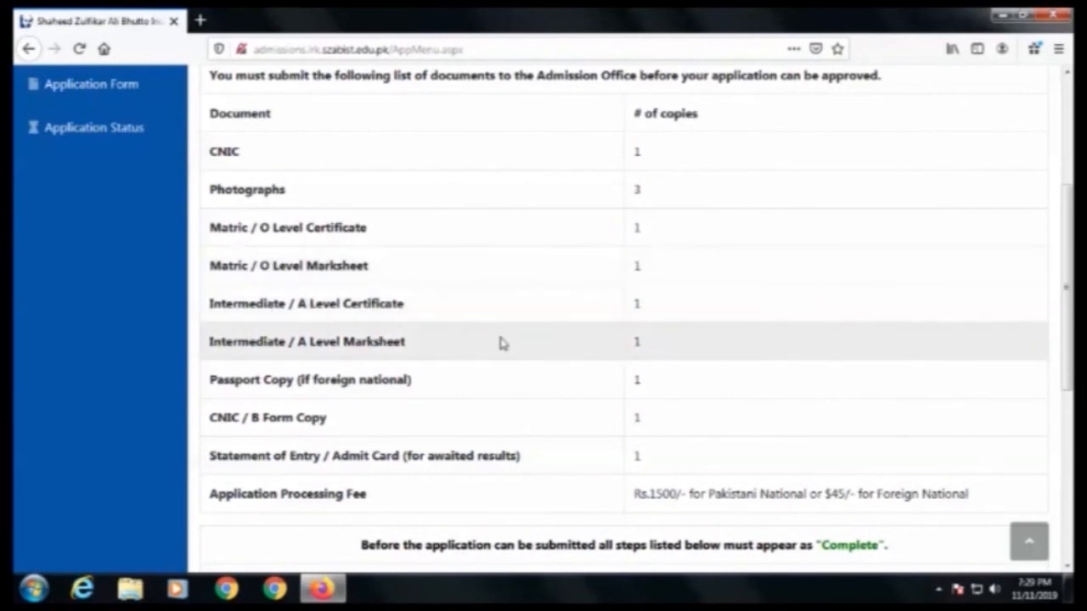
scroll(501, 343, "down", 5)
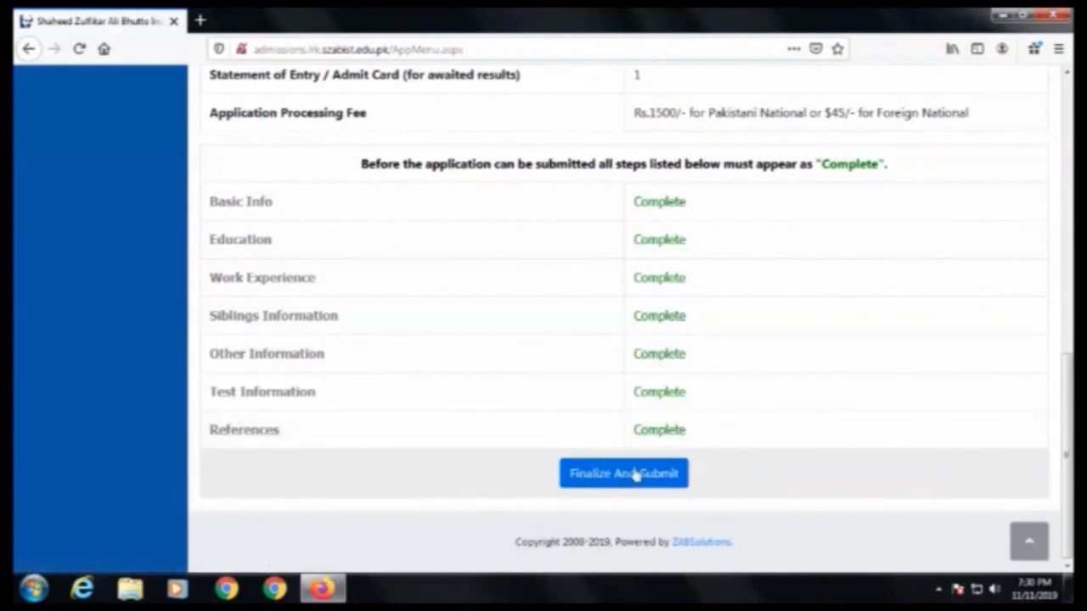
Finalize and submit the application, accepting the undertaking, then scroll through the submitted summary.
left_click(615, 477)
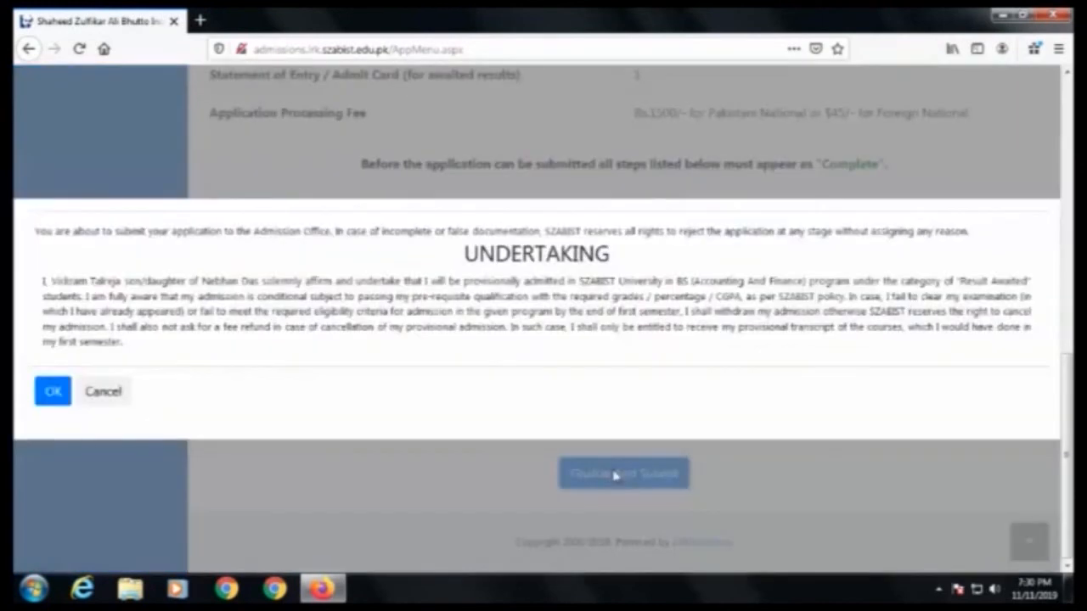
left_click(52, 393)
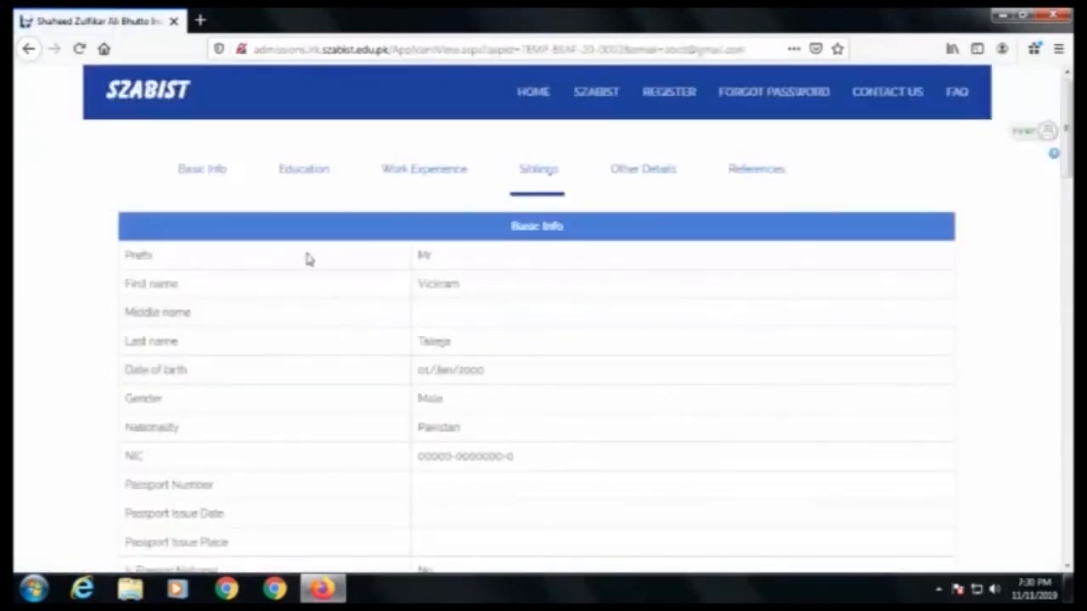
scroll(302, 289, "down", 6)
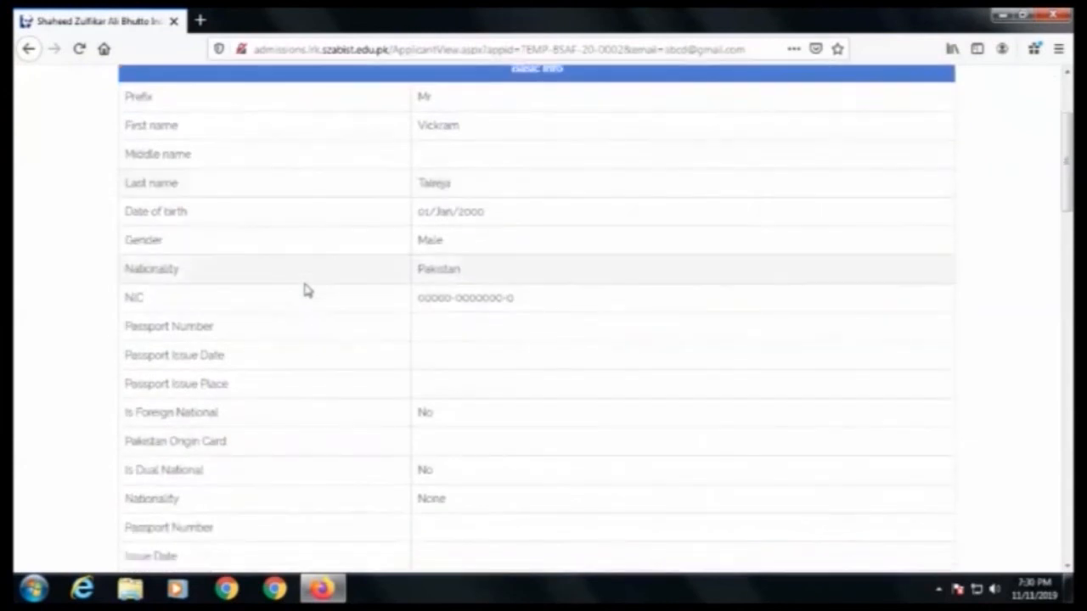
scroll(308, 290, "down", 8)
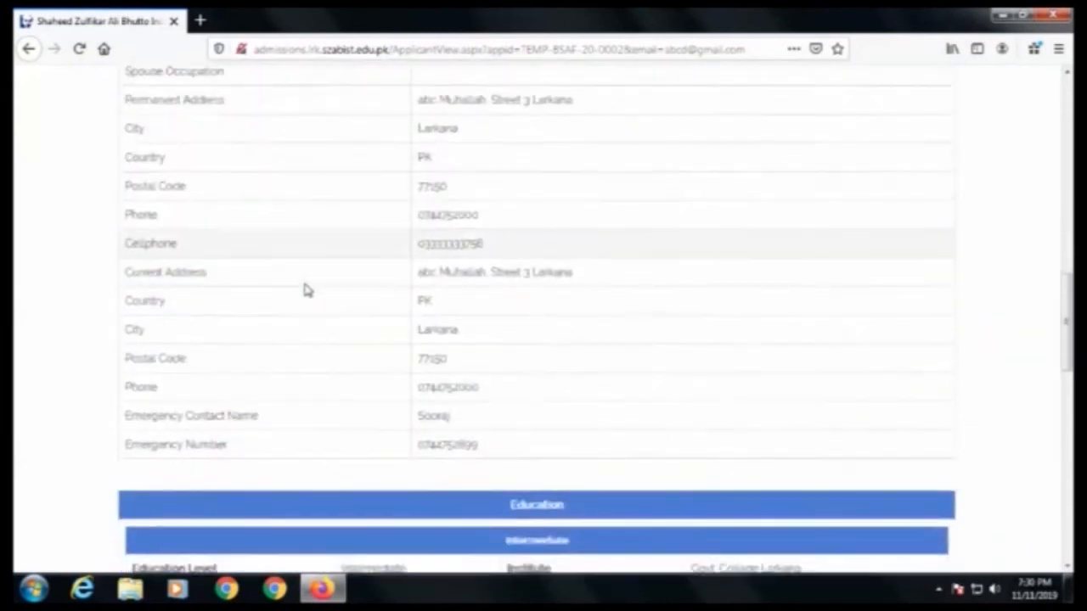
scroll(307, 291, "down", 8)
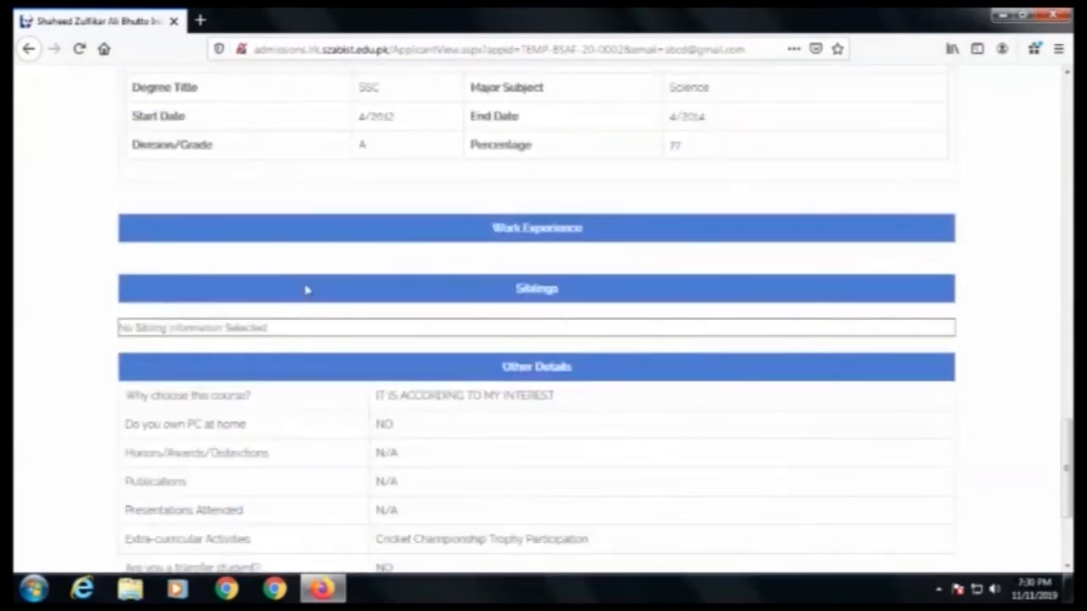
scroll(399, 337, "up", 20)
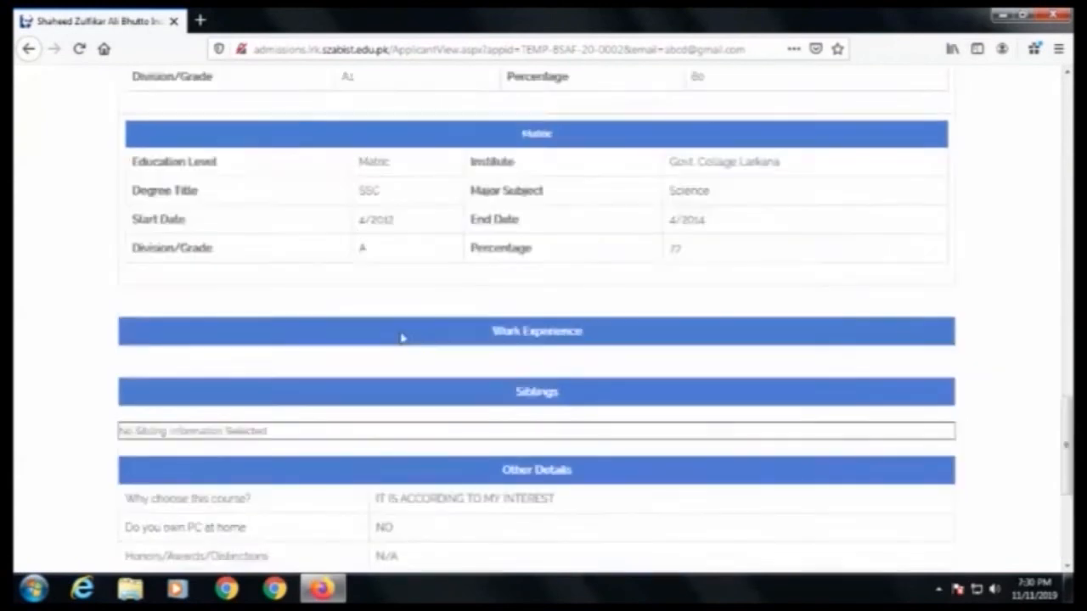
scroll(403, 337, "up", 3)
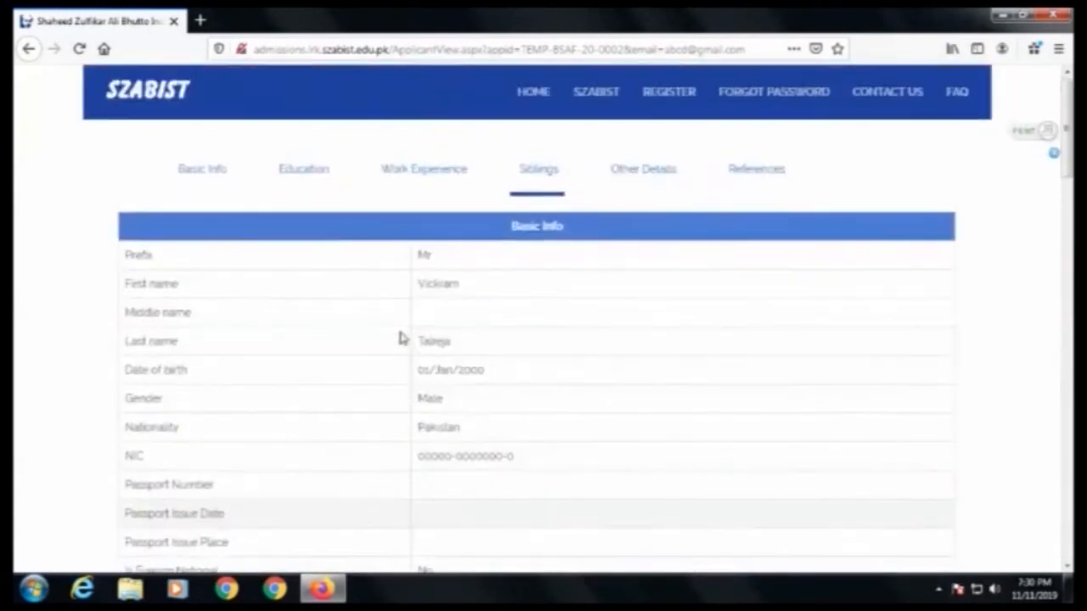
Return to the student dashboard showing Submitted - Pending and print the Rs.1500/- fee challan.
left_click(533, 93)
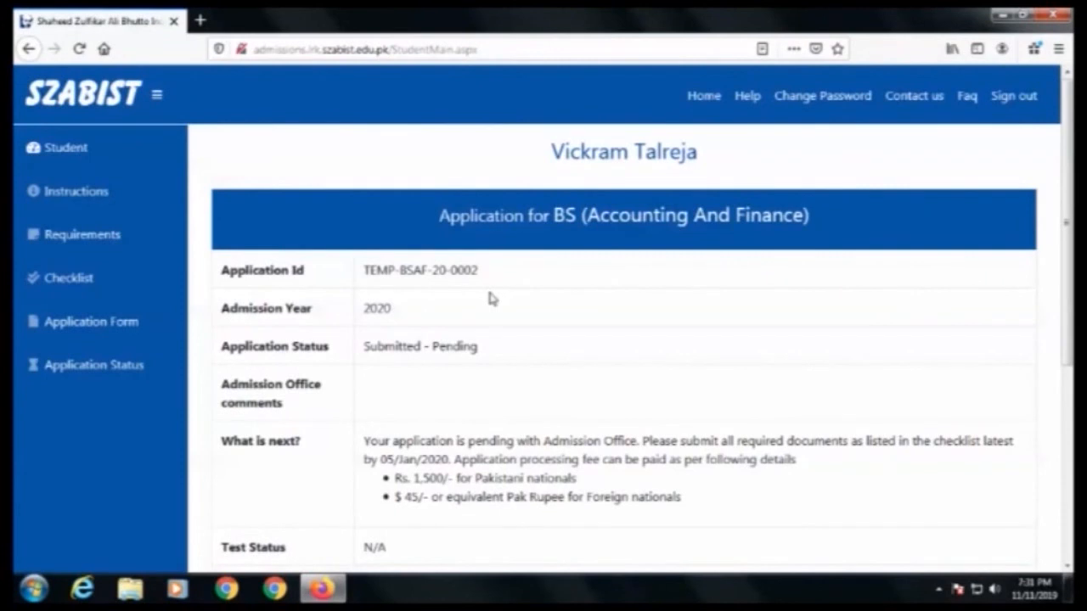
scroll(489, 297, "down", 3)
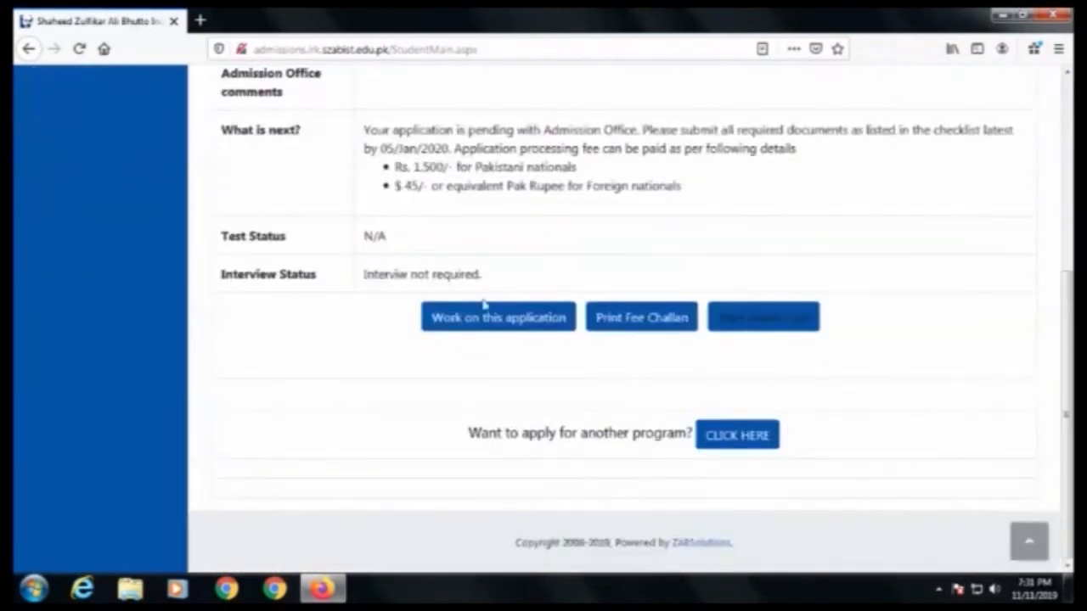
left_click(638, 317)
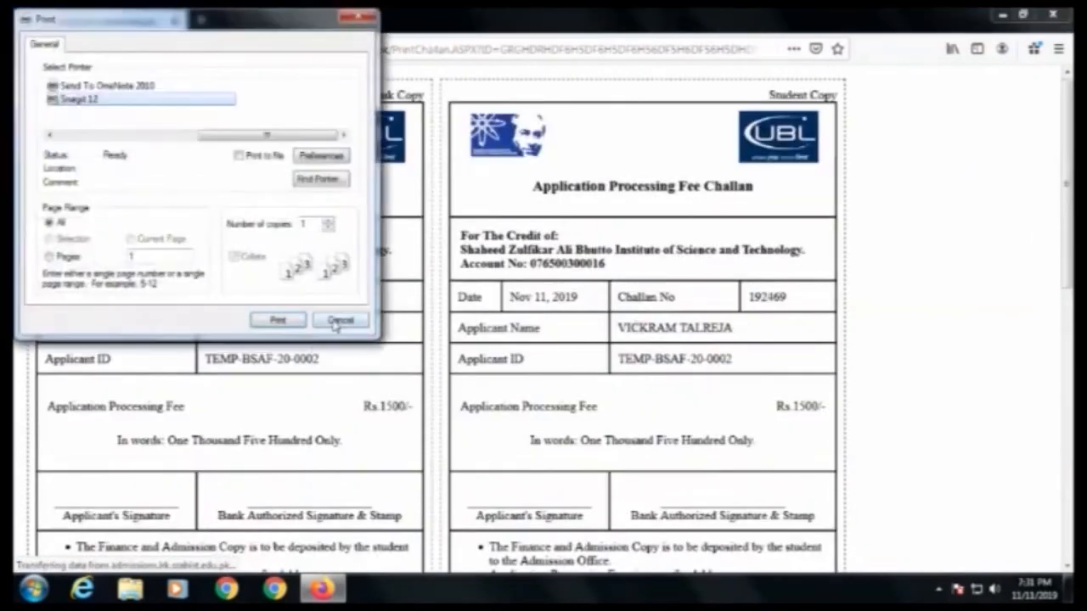
left_click(339, 320)
scroll(322, 371, "down", 5)
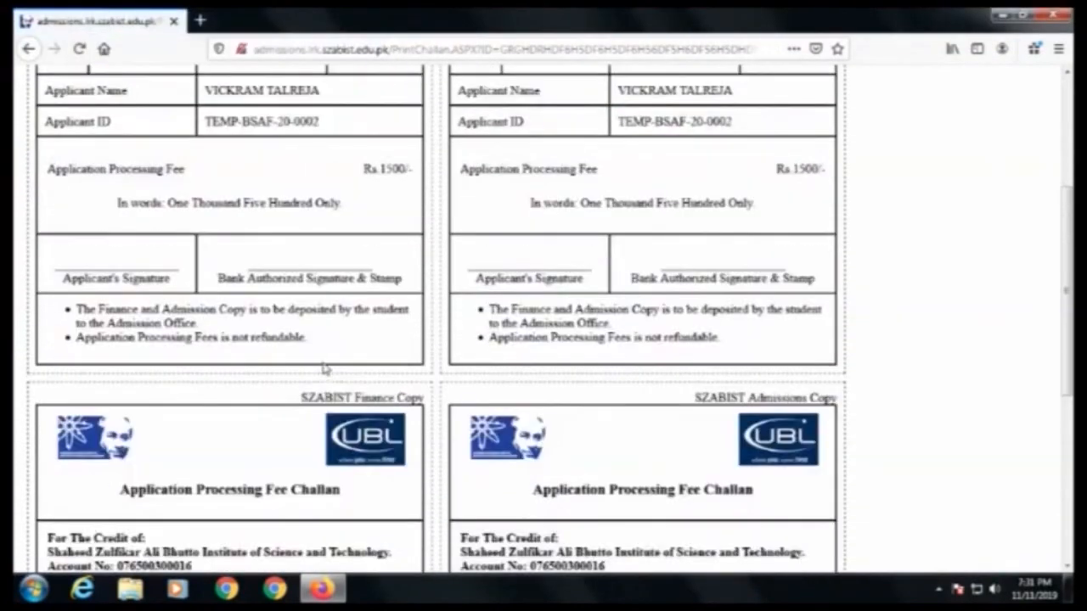
scroll(328, 458, "down", 6)
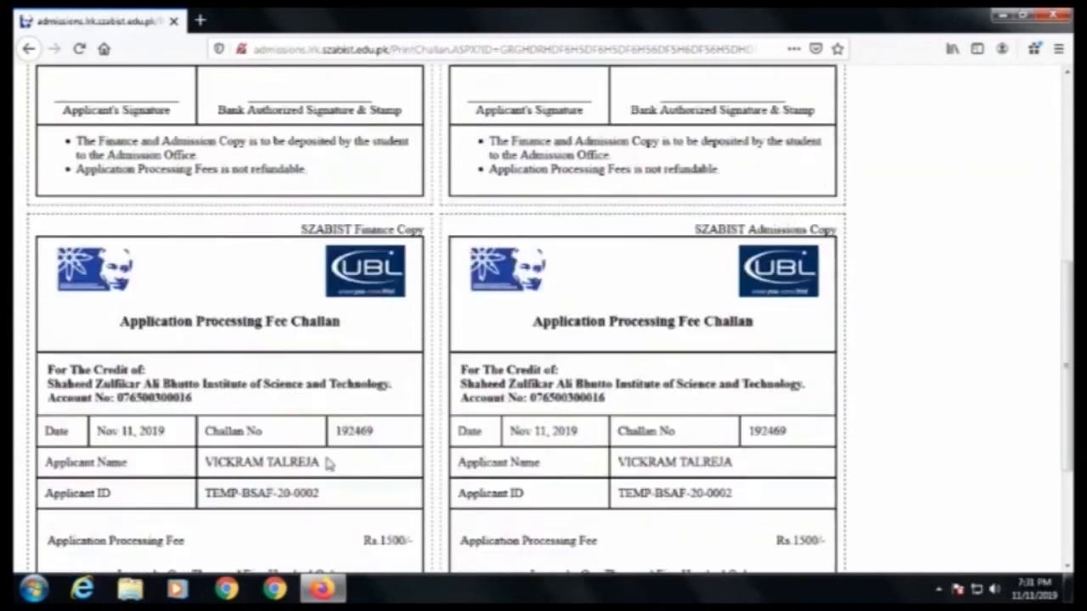
scroll(327, 459, "down", 2)
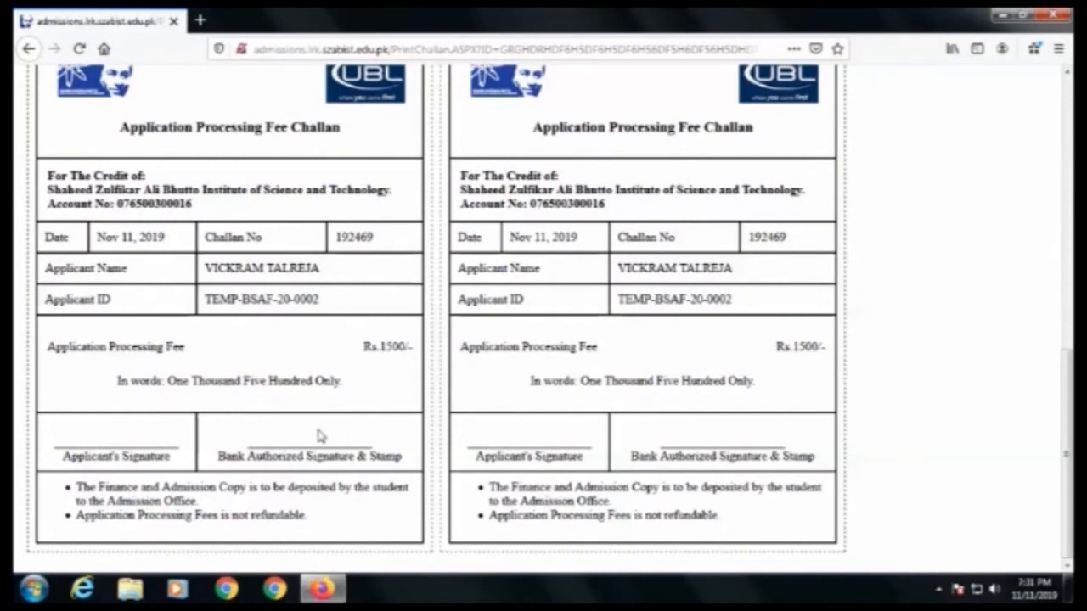
left_click(28, 49)
scroll(556, 321, "up", 4)
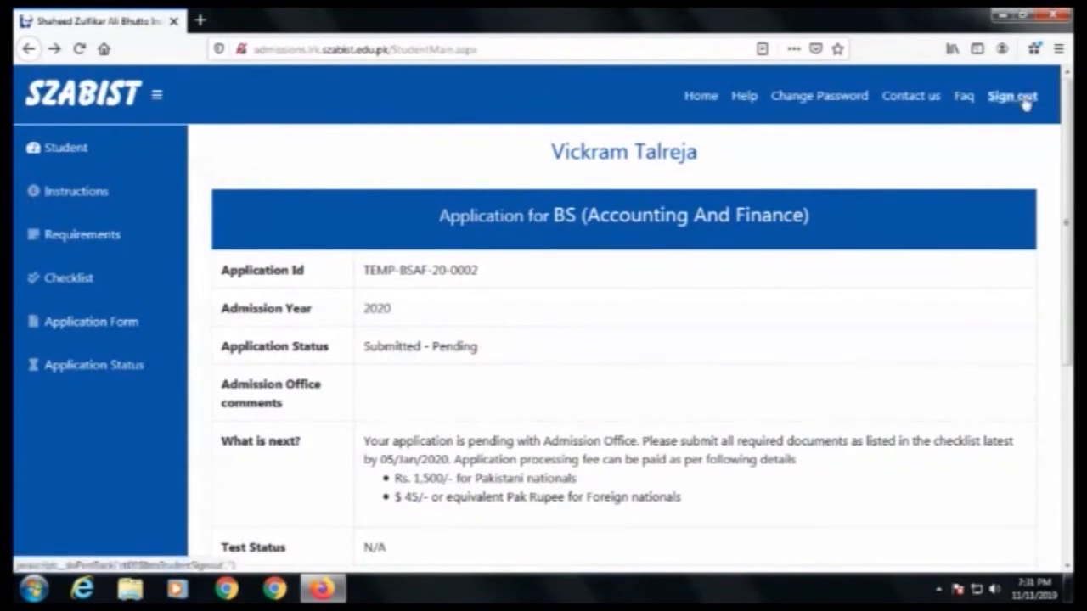
Sign out, log back in with the account e-mail and password, and decline saving the login.
left_click(1014, 97)
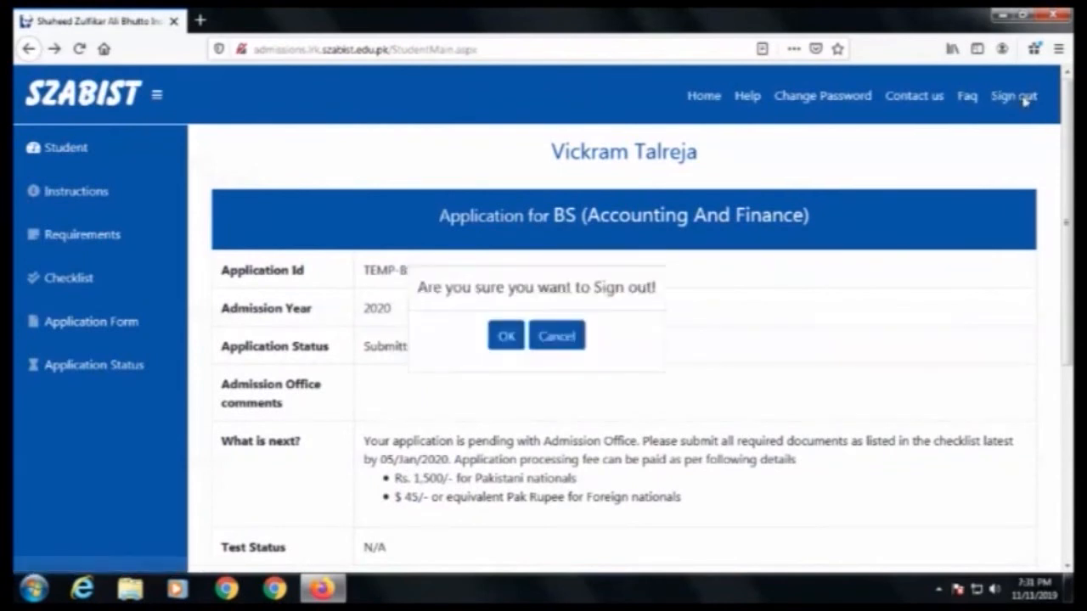
left_click(504, 338)
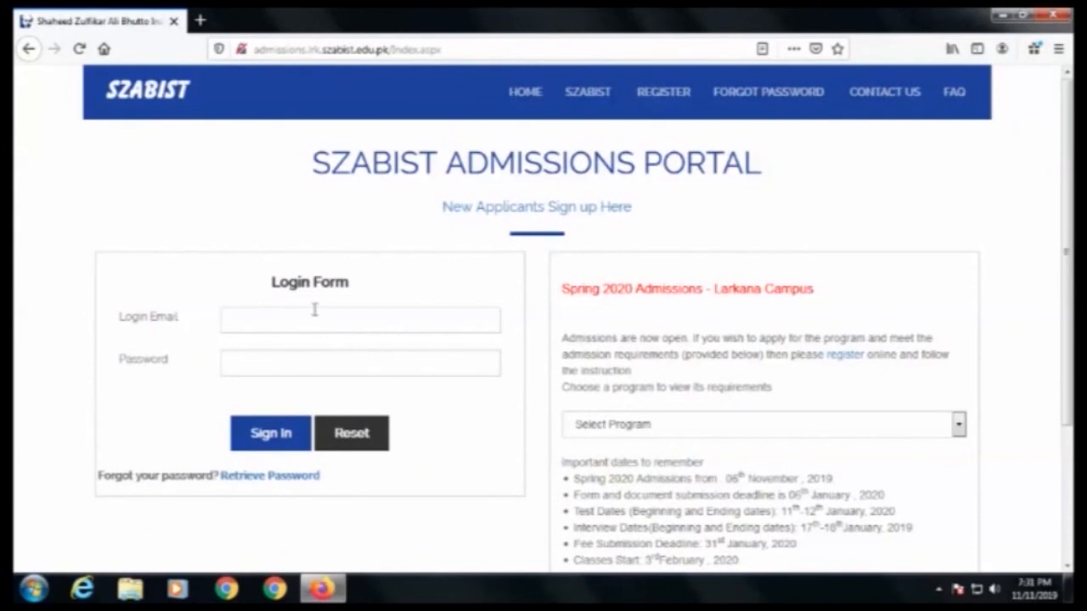
left_click(314, 321)
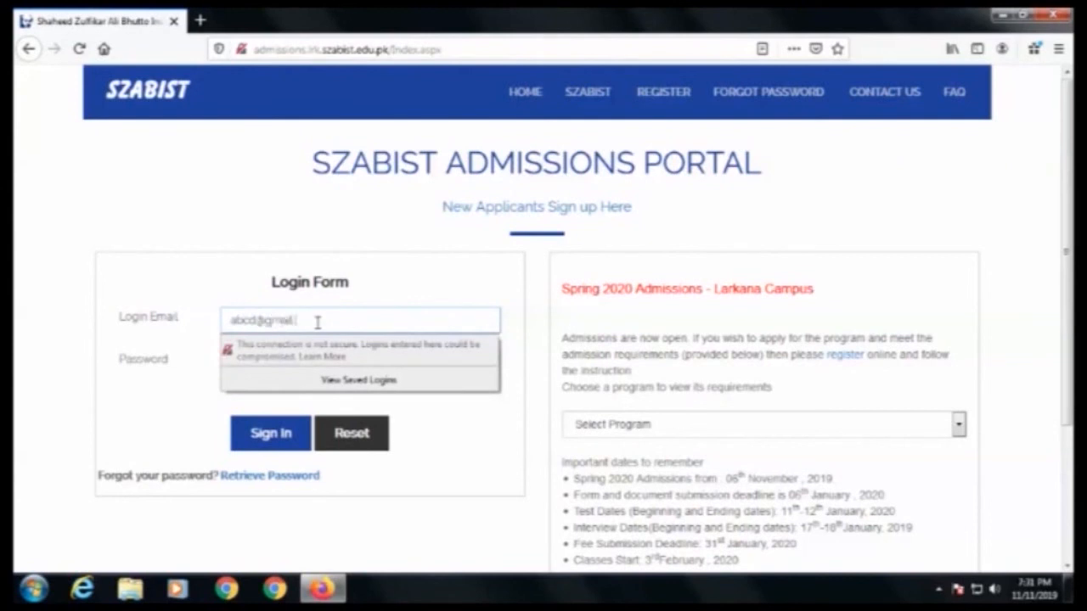
key("Tab")
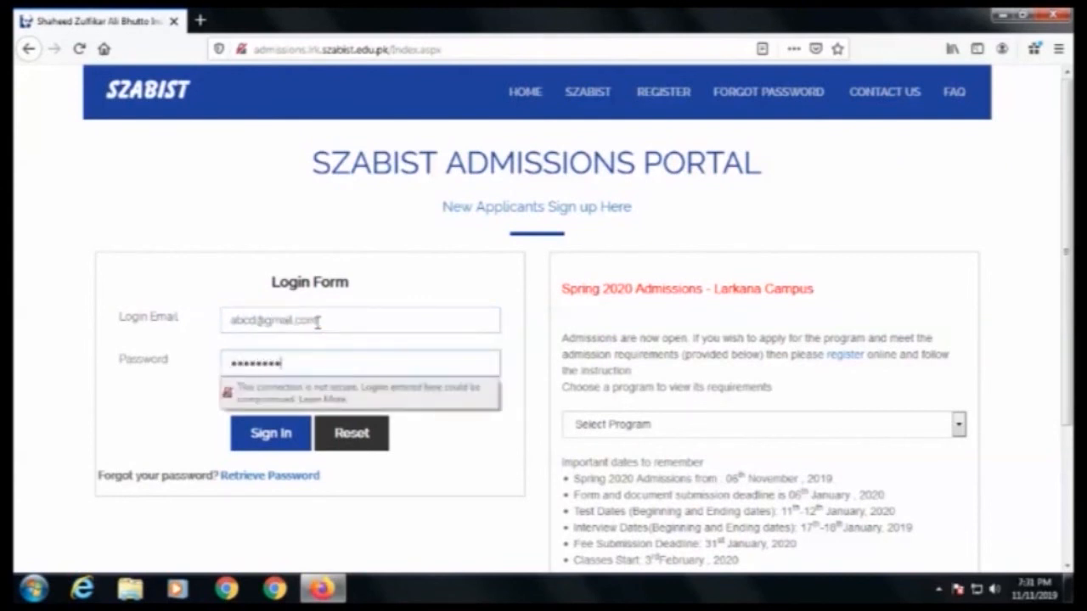
key("Return")
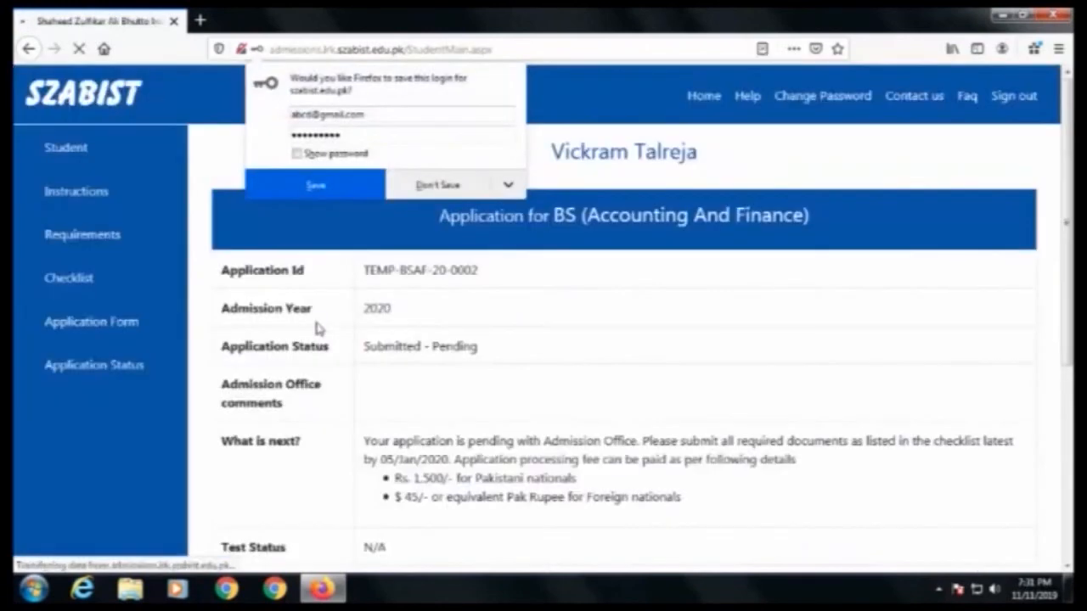
left_click(455, 199)
Check the application still reads Submitted - Pending, then sign out again.
scroll(595, 297, "down", 3)
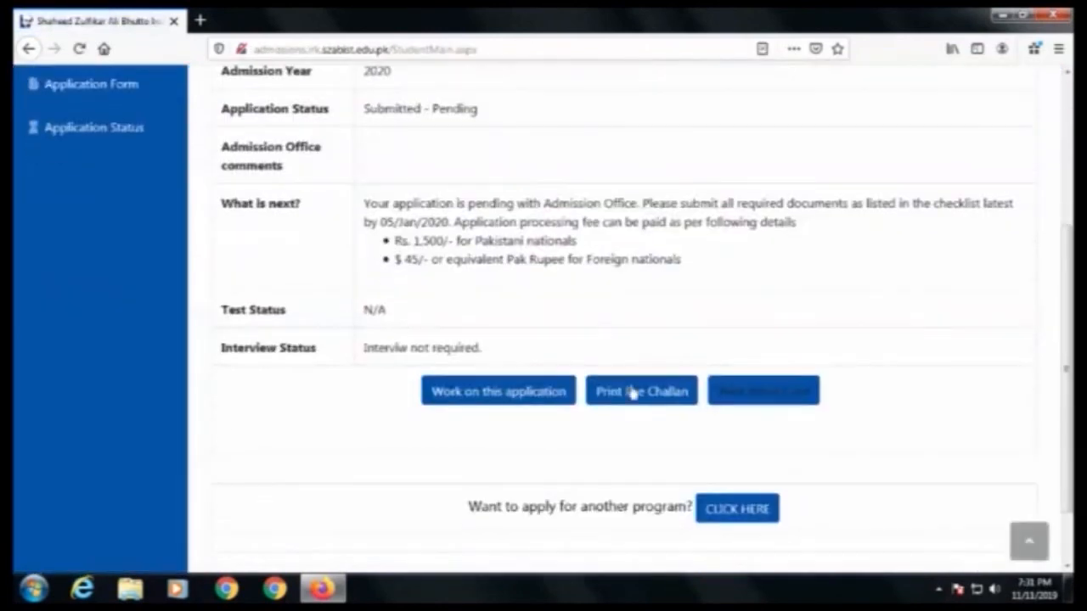
scroll(934, 281, "up", 3)
left_click(1002, 99)
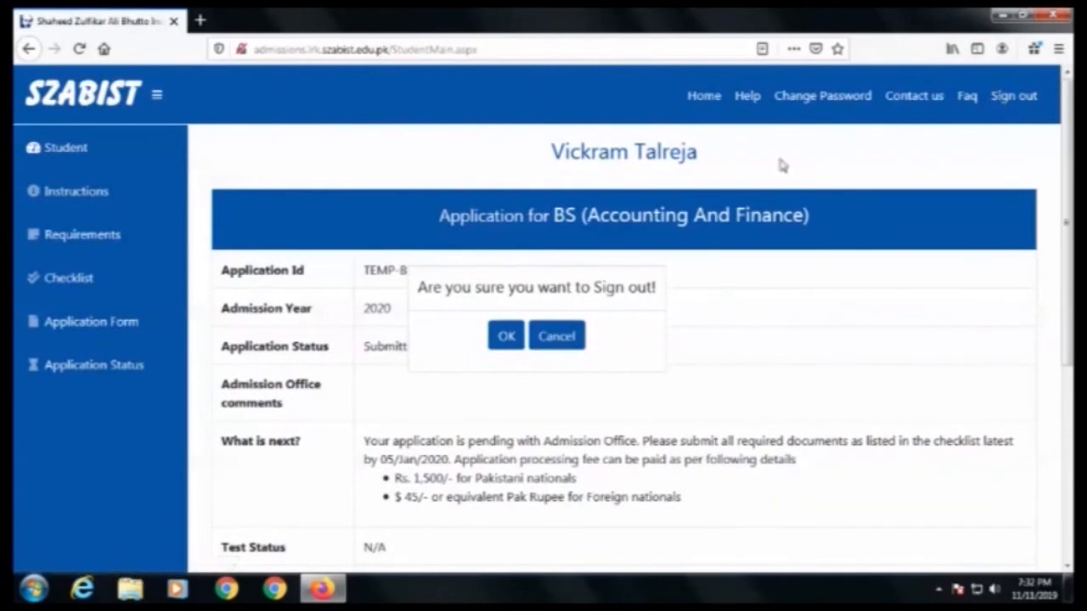
left_click(502, 340)
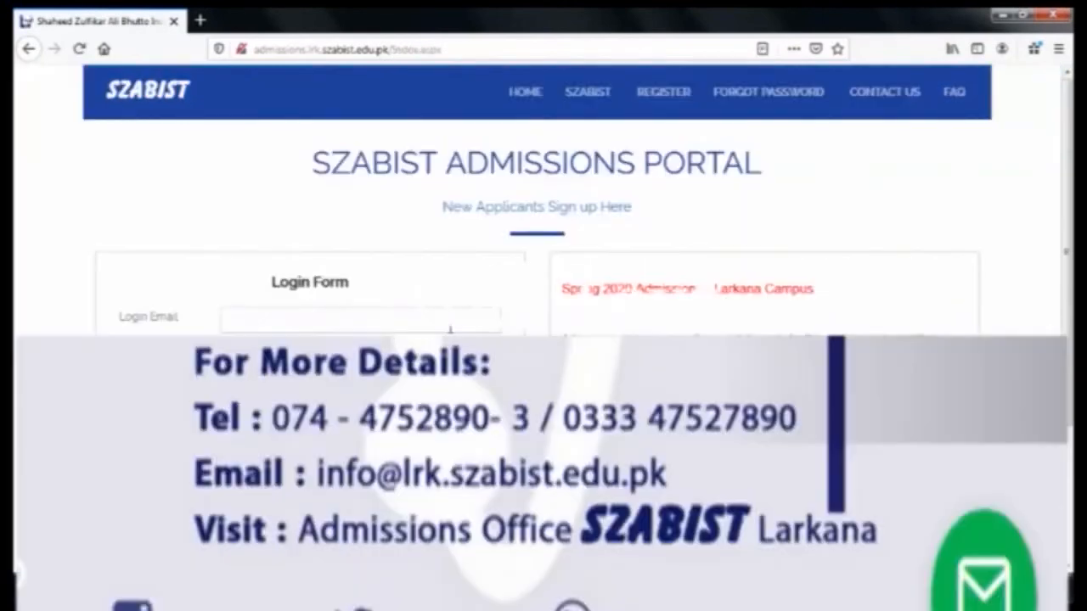